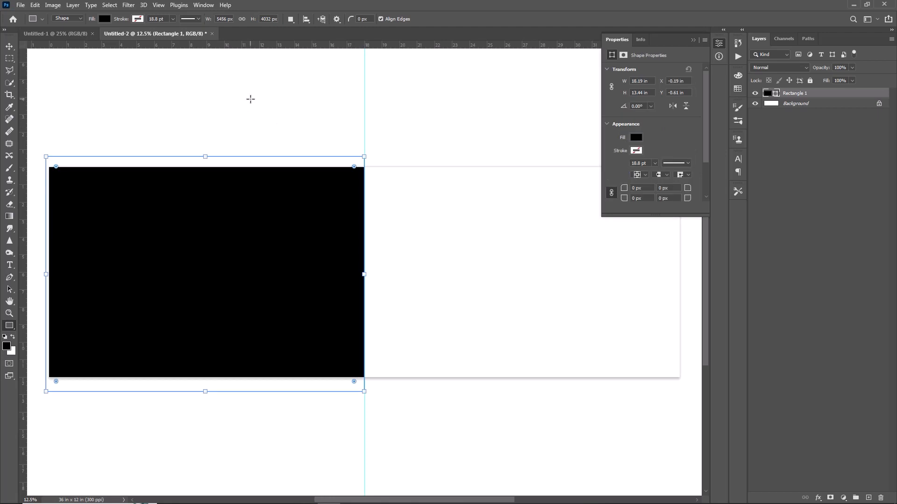
Step: Open the photo "beautiful-woman-long-red-dress-walks-around-city-with-her-husband (2).jpg" from the New folder in Downloads
click(21, 5)
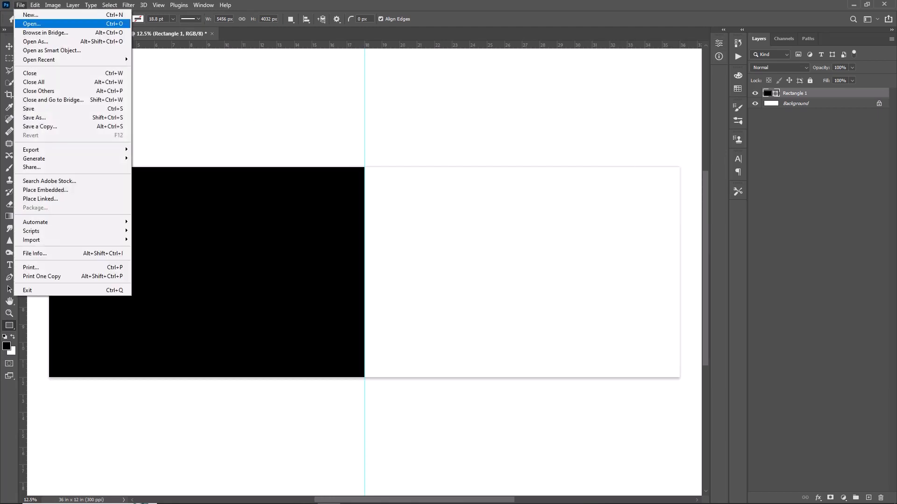
click(32, 24)
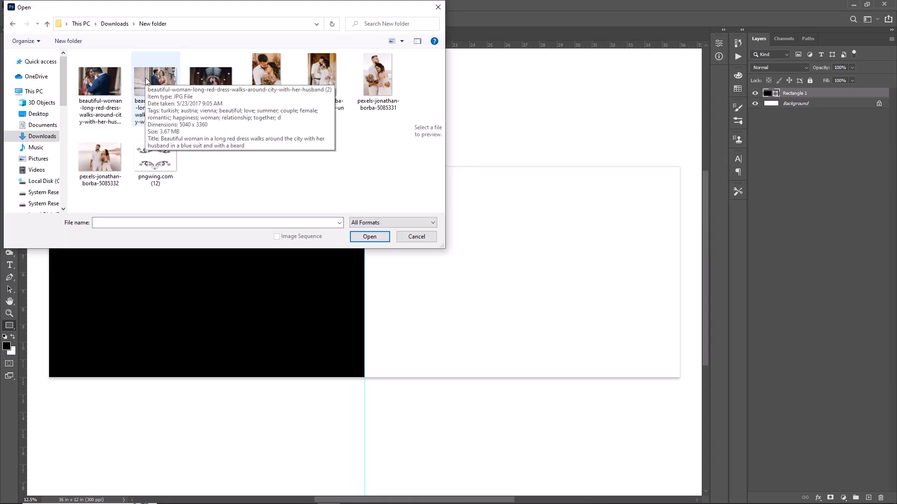
click(370, 237)
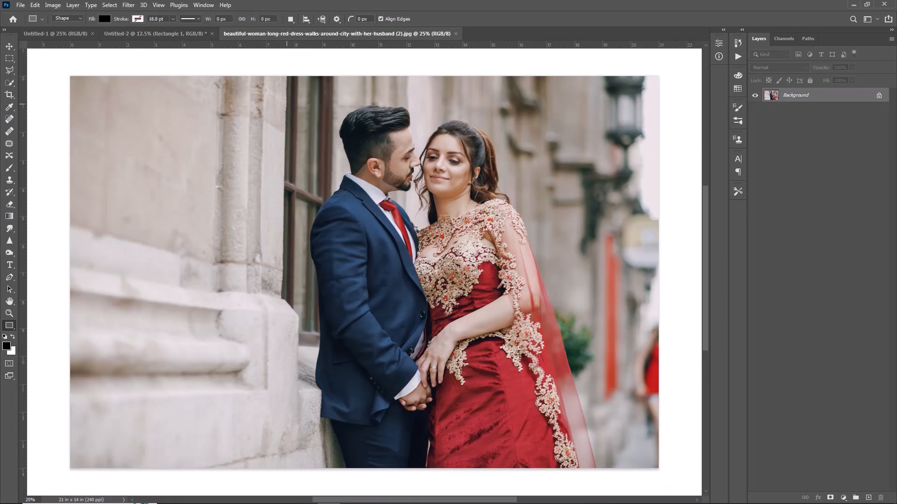
Step: Cut the whole photo, close its file without saving, and paste the photo into Untitled-2
key(ctrl+a)
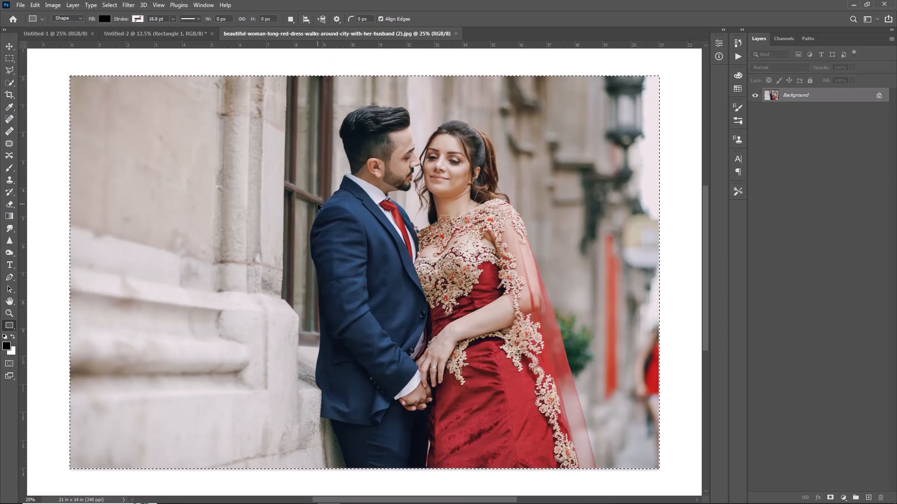
key(ctrl+x)
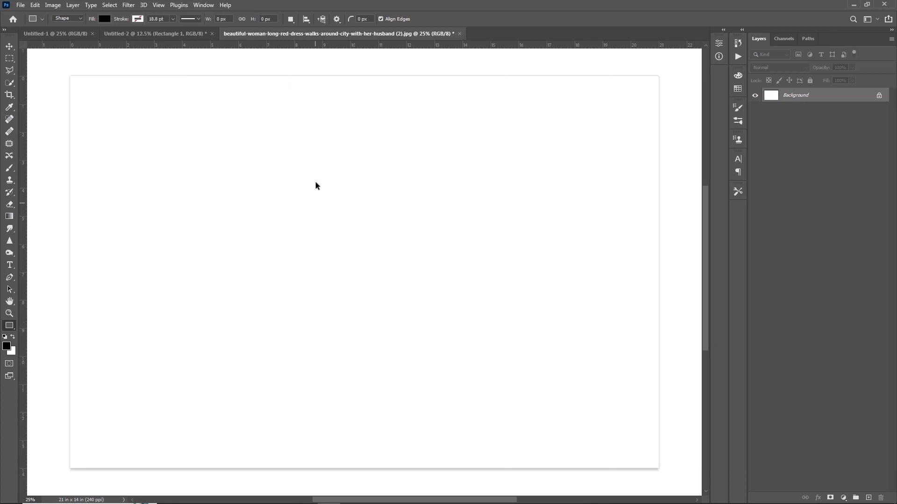
click(460, 33)
click(450, 185)
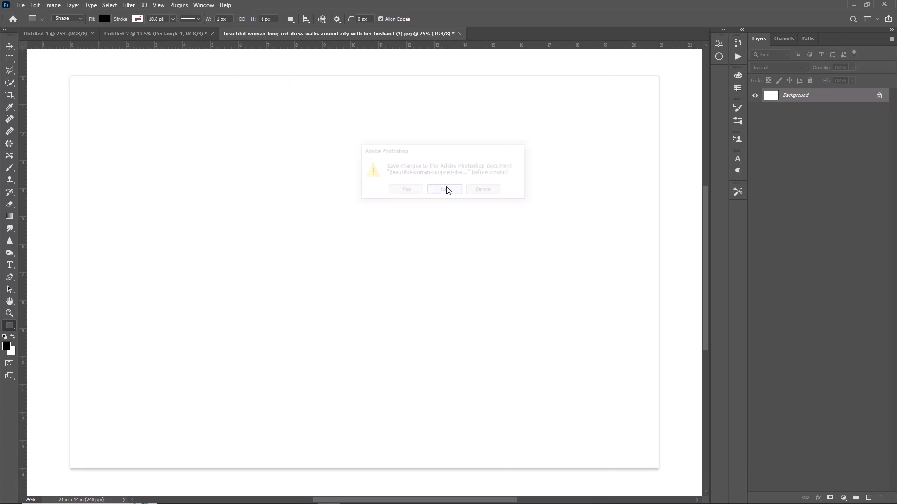
key(ctrl+v)
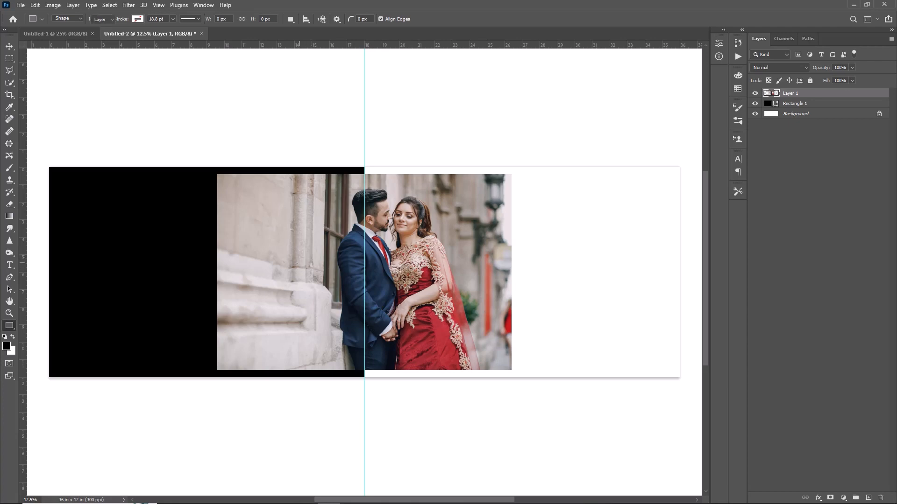
Step: Move the pasted photo to the canvas's upper-left corner and scale it up to cover the whole left page
key(v)
drag(302, 266, 132, 257)
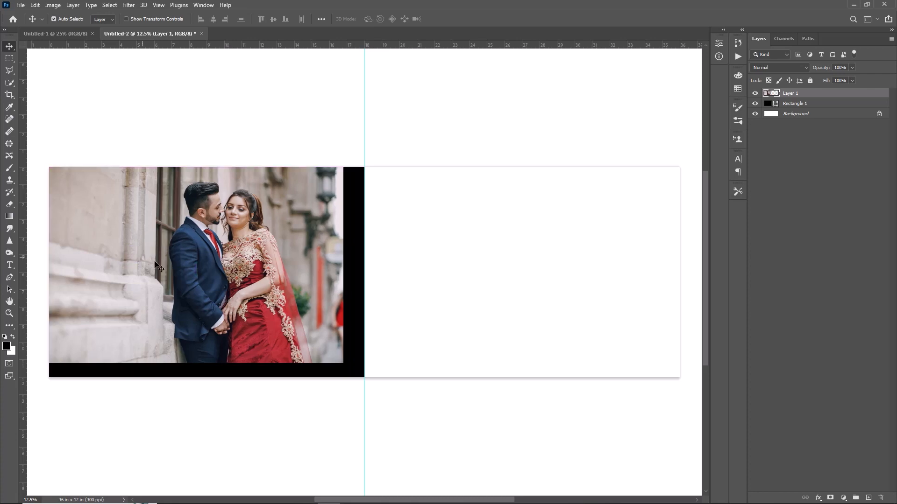
key(ctrl+t)
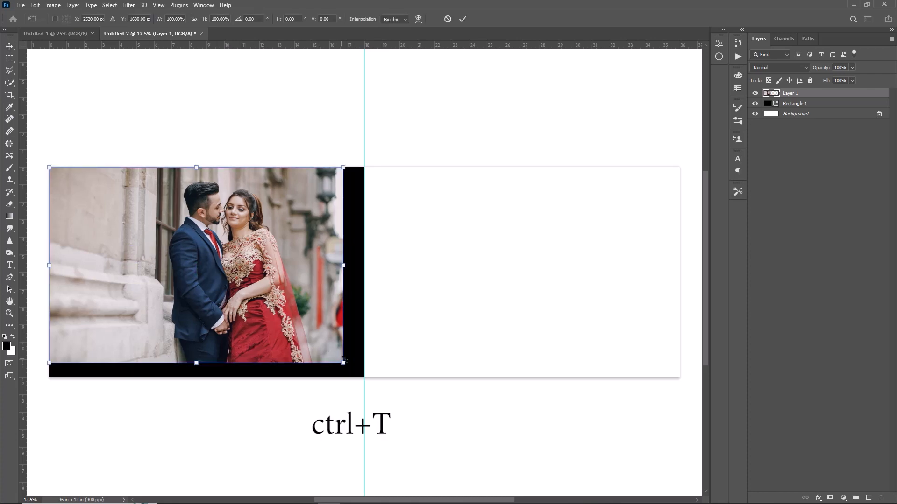
drag(344, 364, 508, 473)
click(462, 19)
drag(304, 346, 247, 321)
Step: Clip the photo layer to the black rectangle below it with a clipping mask
click(815, 92)
right_click(815, 93)
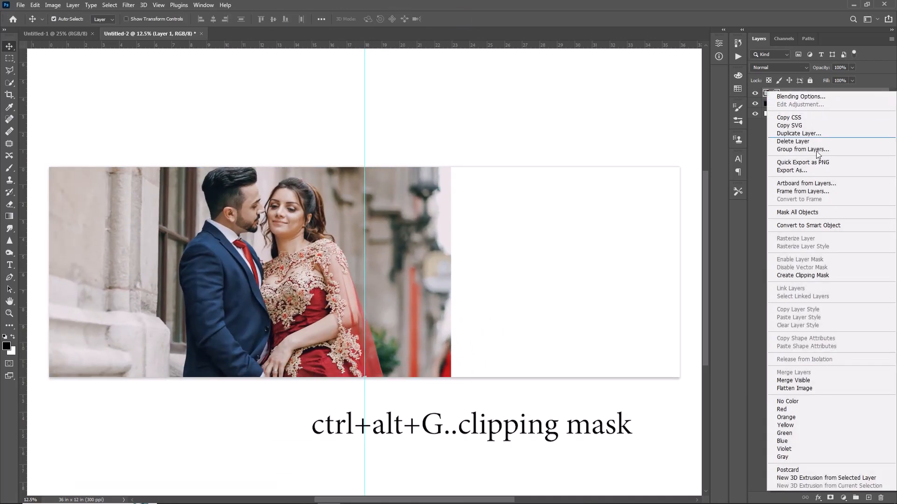
click(813, 275)
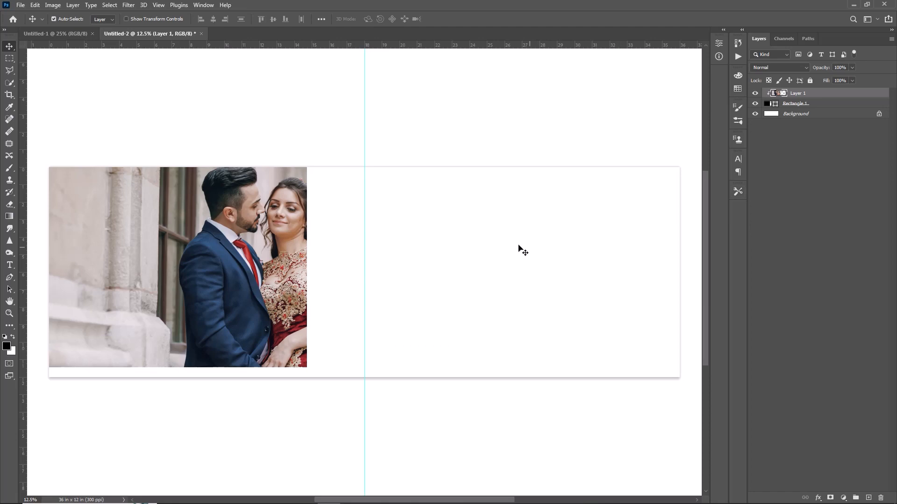
Step: Enlarge the black base rectangle so the clipped photo fills the left page up to the centre guide
ctrl+click(815, 103)
key(ctrl+t)
drag(451, 449, 512, 480)
click(464, 19)
Step: Scale the clipped photo down so the couple fits better inside the left page
click(815, 93)
key(ctrl+t)
drag(536, 445, 444, 407)
click(463, 19)
Step: Draw a black 5456 × 1536 px rectangle across the upper part of the photo and set its opacity to 53%
click(9, 325)
mouse_move(46, 103)
mouse_down()
mouse_move(338, 168)
mouse_move(363, 192)
mouse_up()
drag(829, 68, 801, 78)
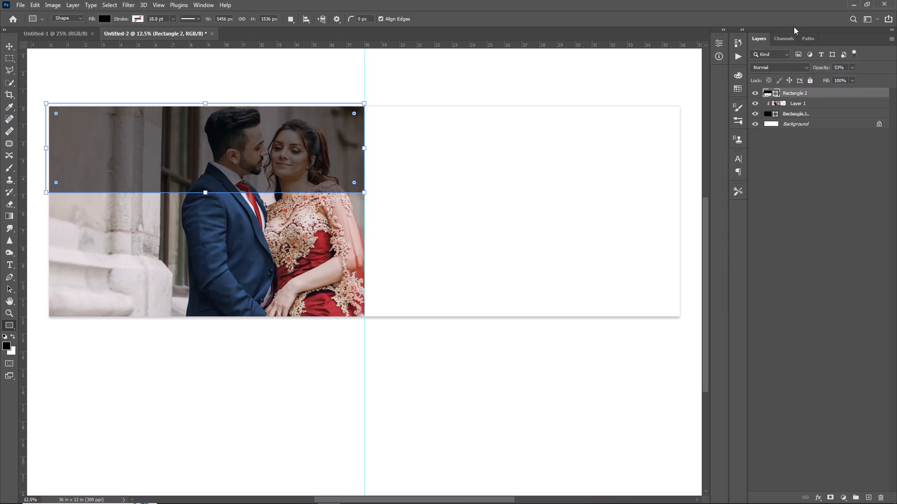
Step: Duplicate the translucent black band and move the copy down over the lower edge of the photo
key(ctrl+j)
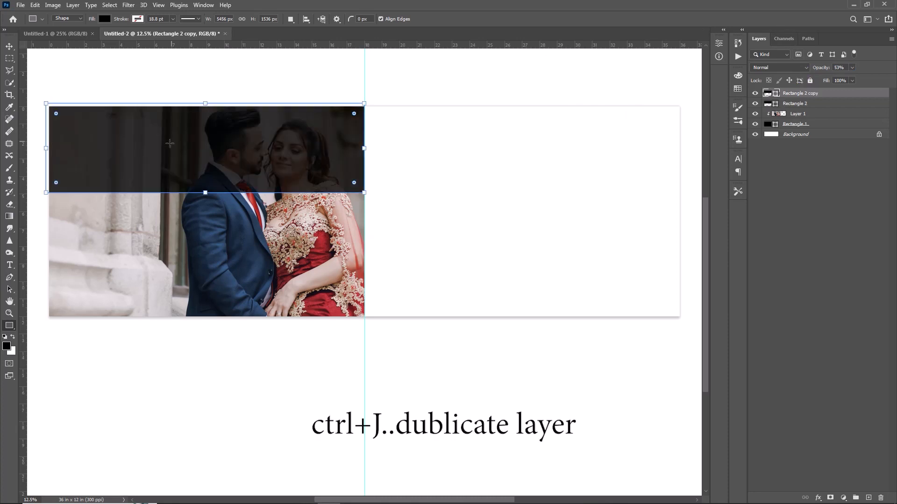
key(v)
drag(237, 152, 235, 303)
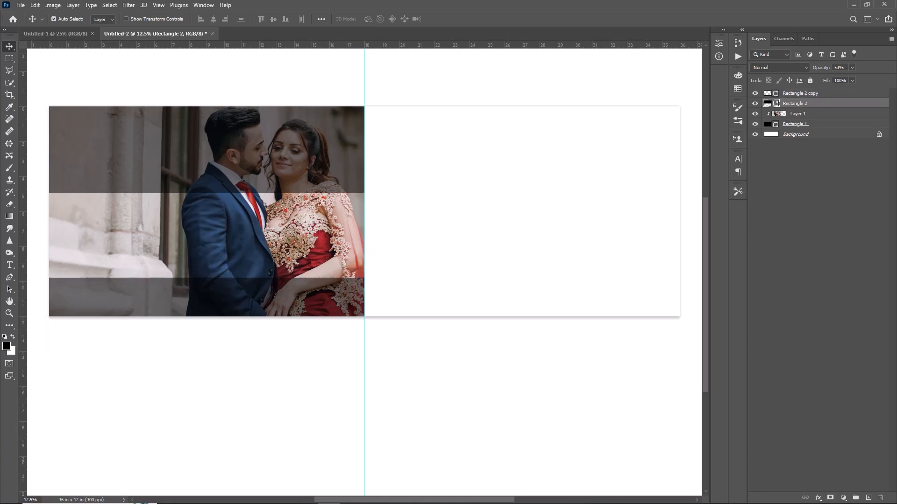
Step: Add a layer mask to the upper dark band and keep black (000000) as the foreground colour
click(828, 498)
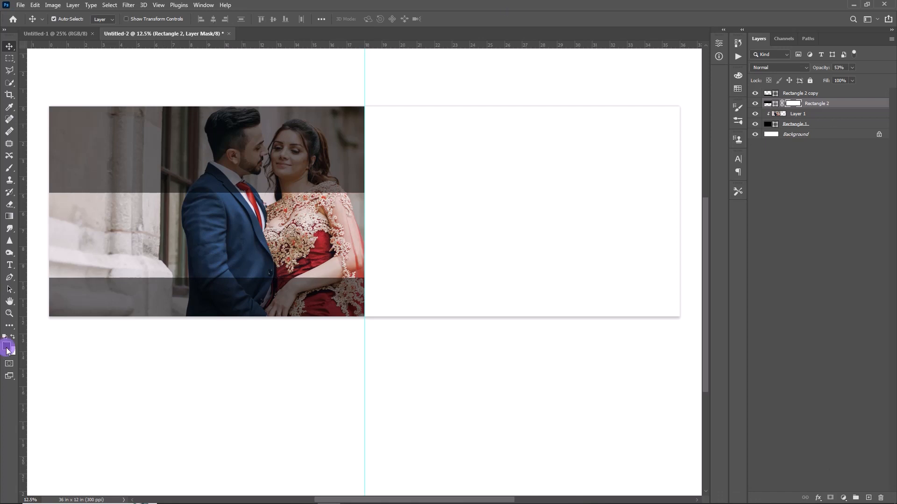
click(7, 348)
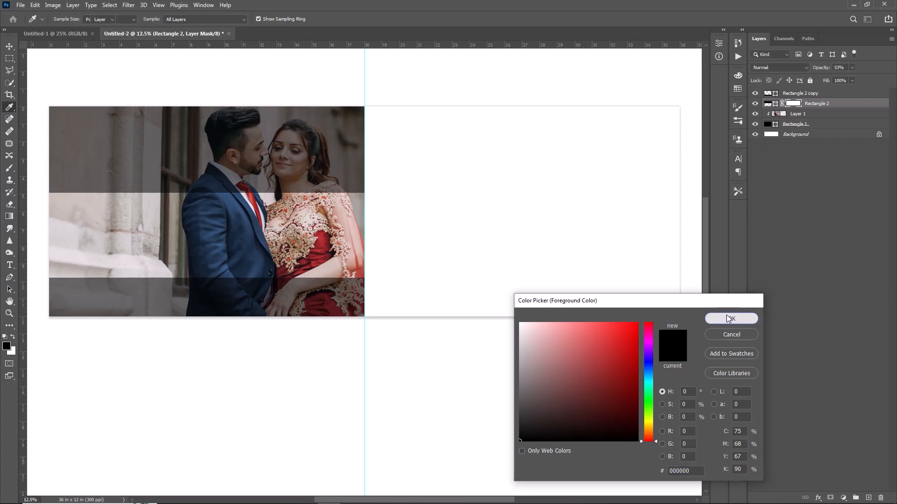
click(718, 318)
Step: Set the Brush tool to 19% opacity and 100% smoothing
click(9, 168)
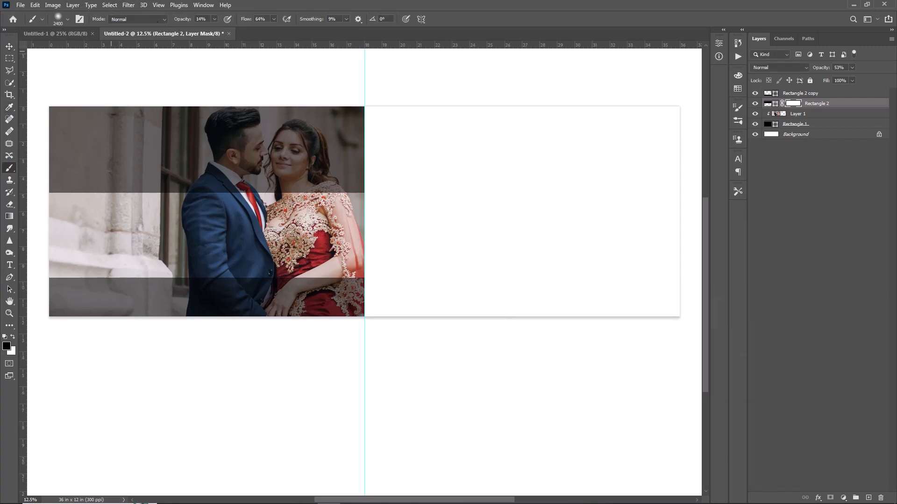
click(65, 21)
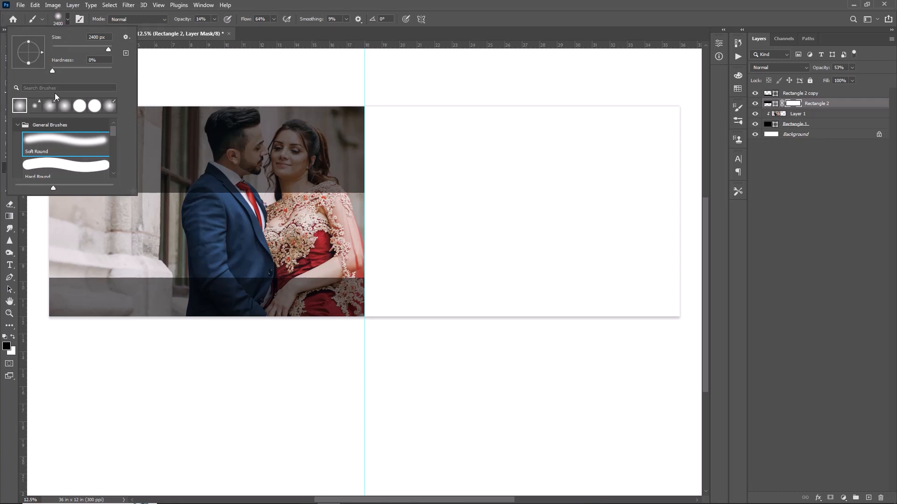
click(184, 19)
drag(185, 19, 187, 23)
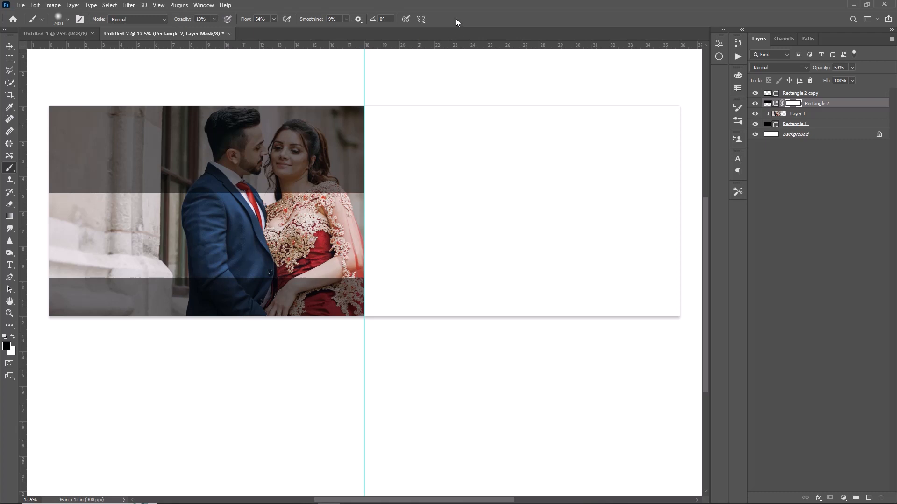
drag(309, 20, 370, 29)
Step: Reduce the brush size and paint black on the upper band's mask over the couple's faces
key(bracketleft)
key(bracketleft)
key(bracketleft)
key(bracketleft)
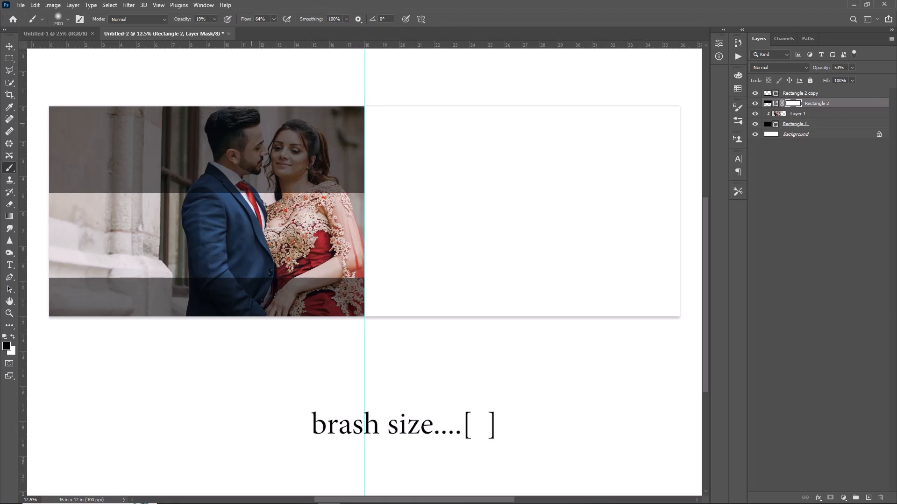
key(bracketleft)
key(bracketleft)
key(bracketleft)
key(bracketleft)
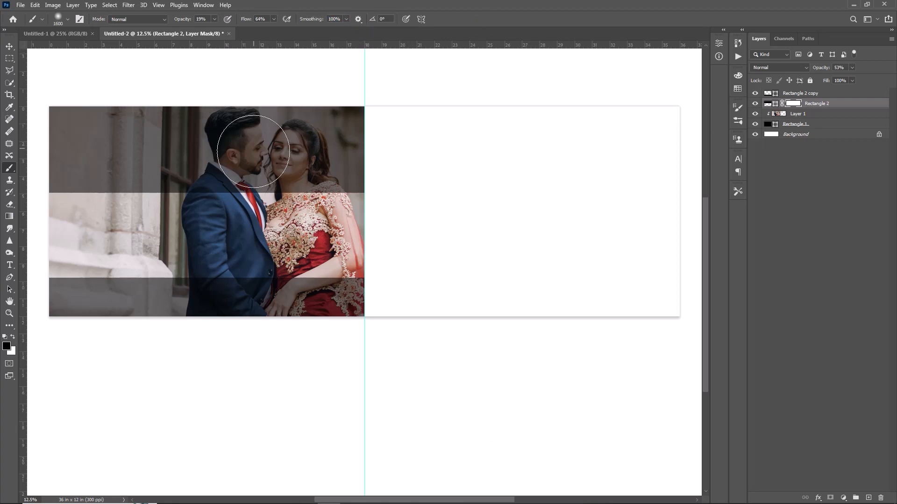
key(bracketleft)
drag(249, 155, 298, 162)
Step: Enlarge the brush to 1100 px and paint the mask further over the couple's heads and shoulders
key(bracketright)
key(bracketright)
key(bracketright)
key(bracketright)
key(bracketright)
key(bracketright)
key(bracketright)
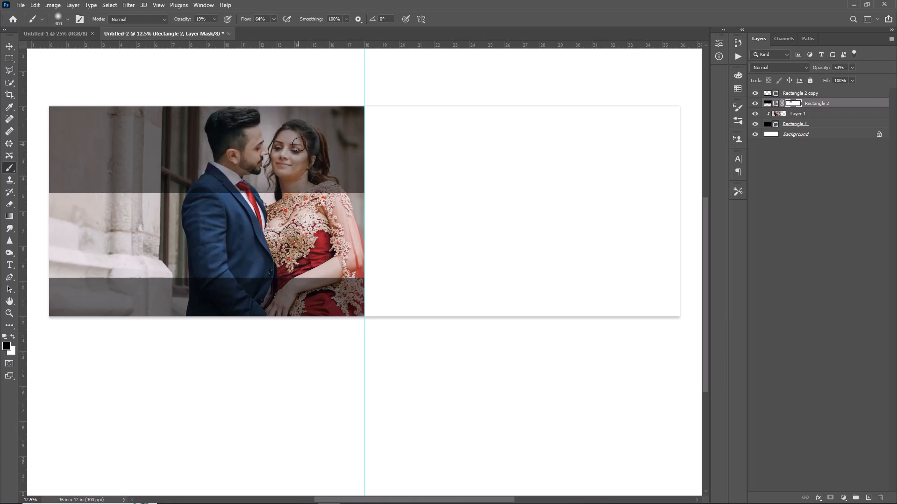
mouse_move(240, 160)
mouse_down()
mouse_move(219, 169)
mouse_move(222, 176)
mouse_up()
mouse_move(223, 133)
mouse_down()
mouse_move(301, 123)
mouse_move(317, 162)
mouse_up()
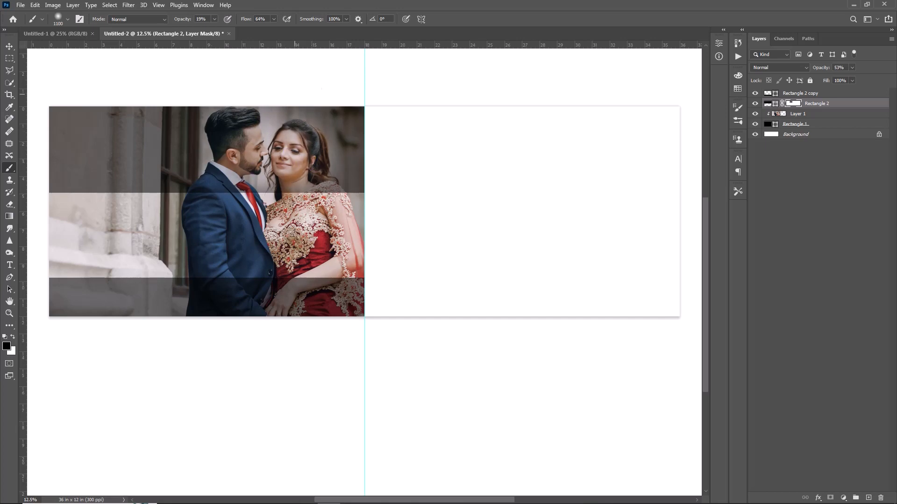
Step: Place horizontal guides at the lower edge of the upper dark band and the upper edge of the lower band
key(m)
drag(272, 46, 270, 192)
scroll(204, 143, up, 3)
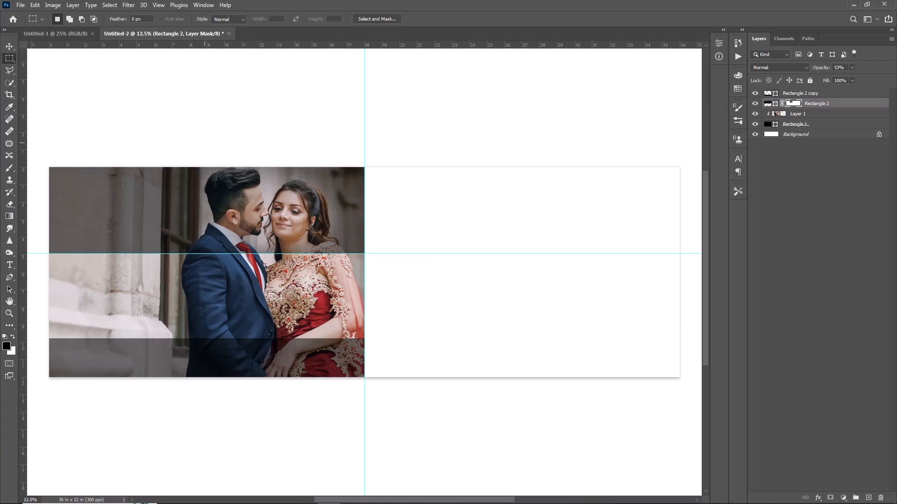
drag(297, 45, 303, 338)
key(v)
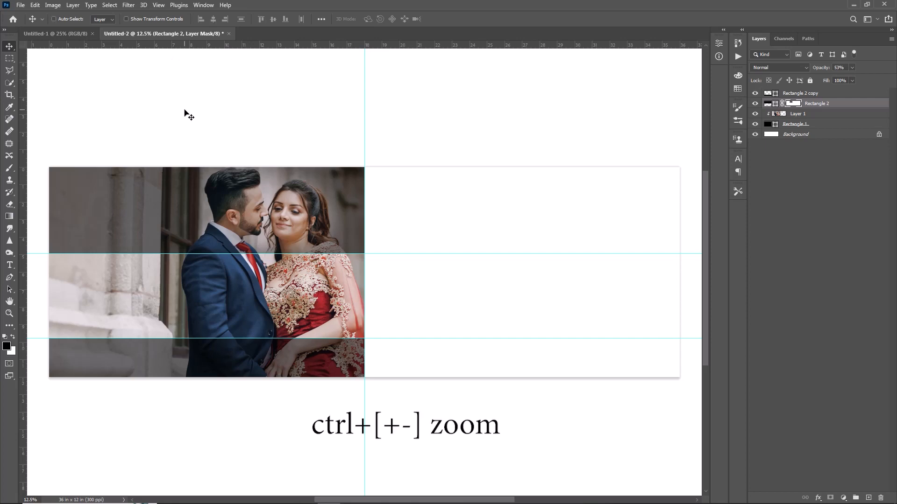
Step: Select the rectangular strip of the photo between the two horizontal guides, across the full left page
key(ctrl+plus)
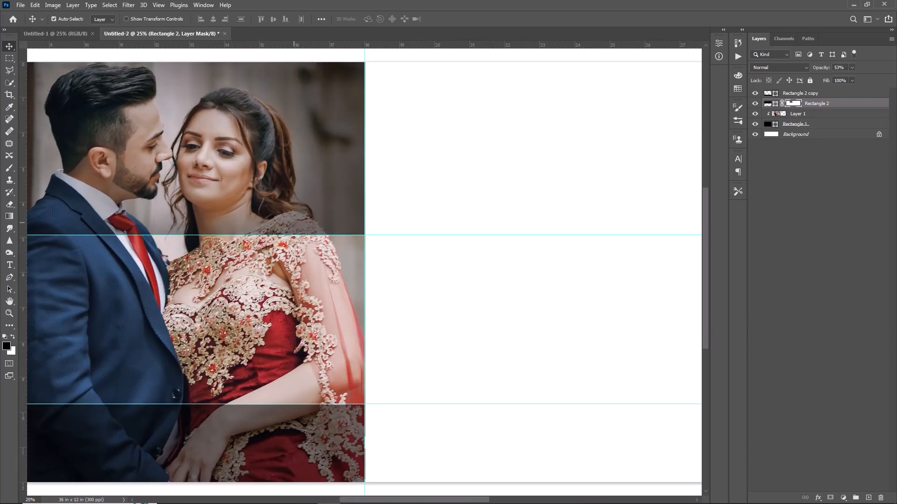
drag(231, 228, 543, 229)
click(9, 58)
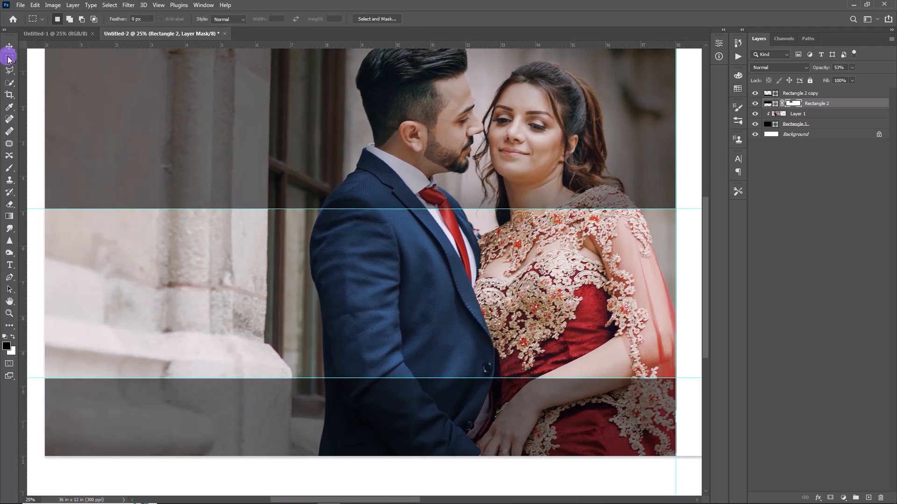
drag(45, 209, 683, 376)
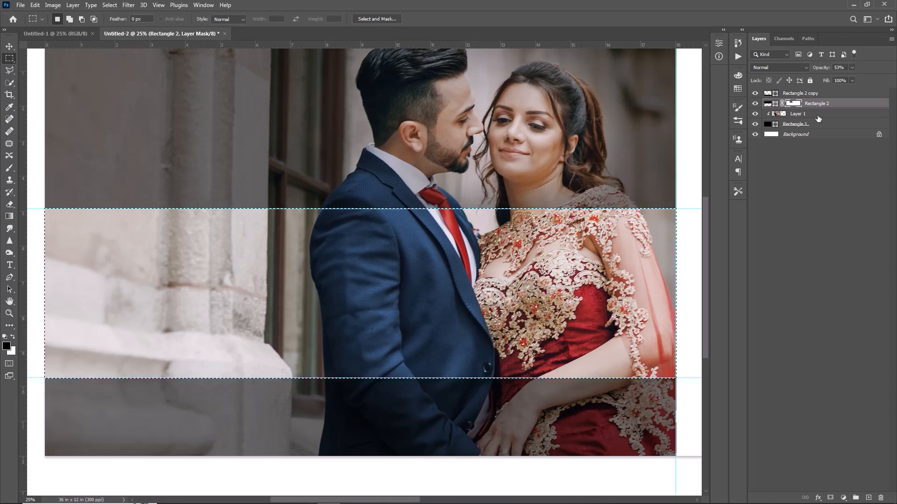
Step: Apply a Gaussian Blur with a 55.3-pixel radius to the selected strip of the photo layer, and deselect
click(818, 114)
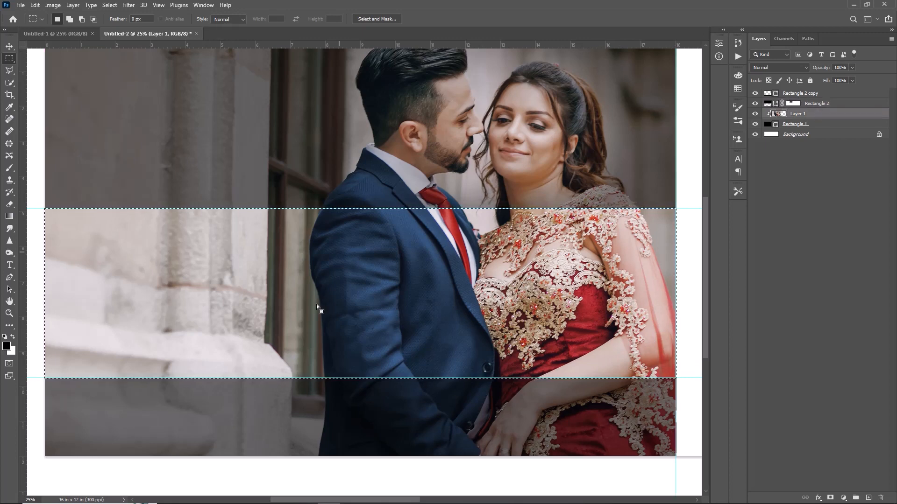
click(131, 5)
mouse_move(191, 125)
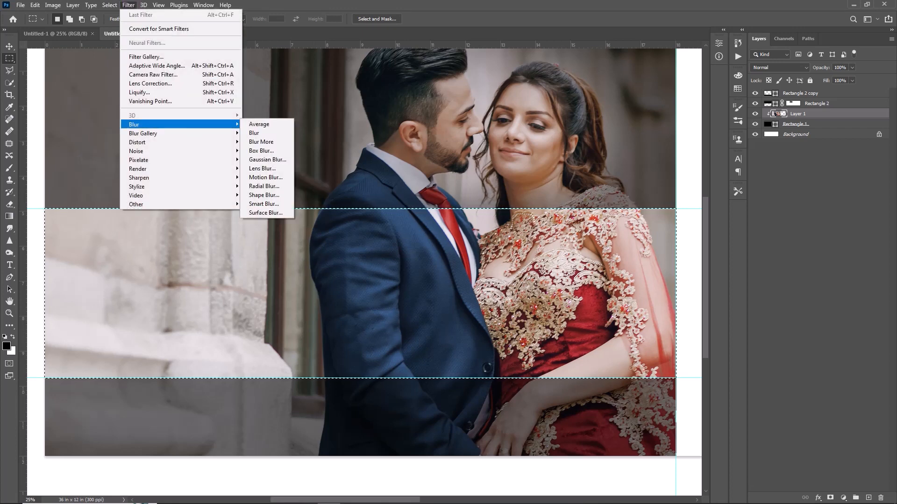
click(274, 159)
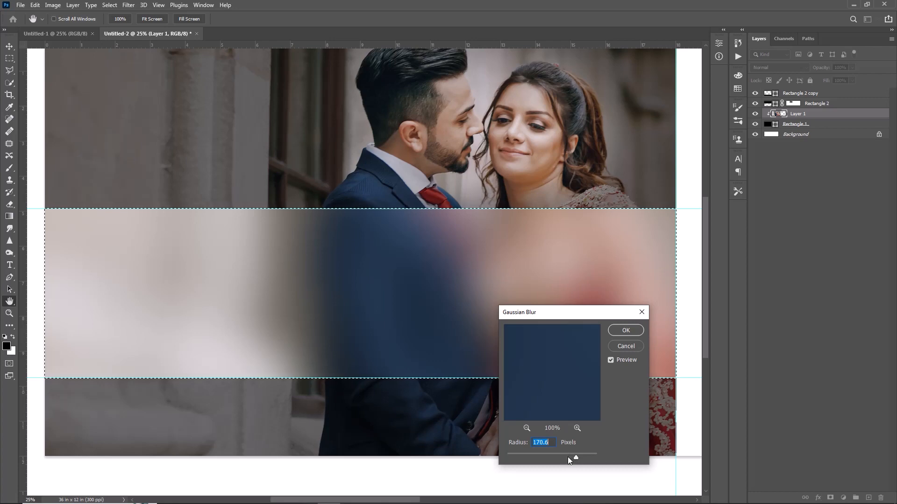
drag(570, 458, 557, 455)
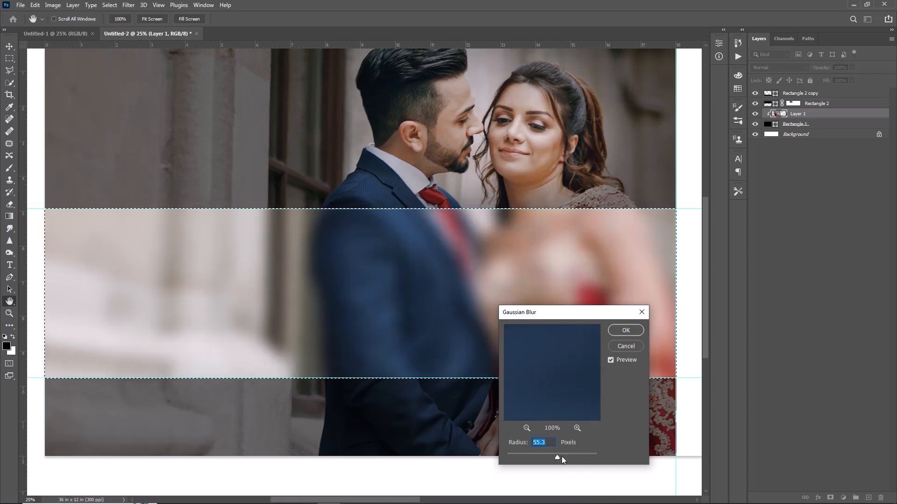
click(625, 330)
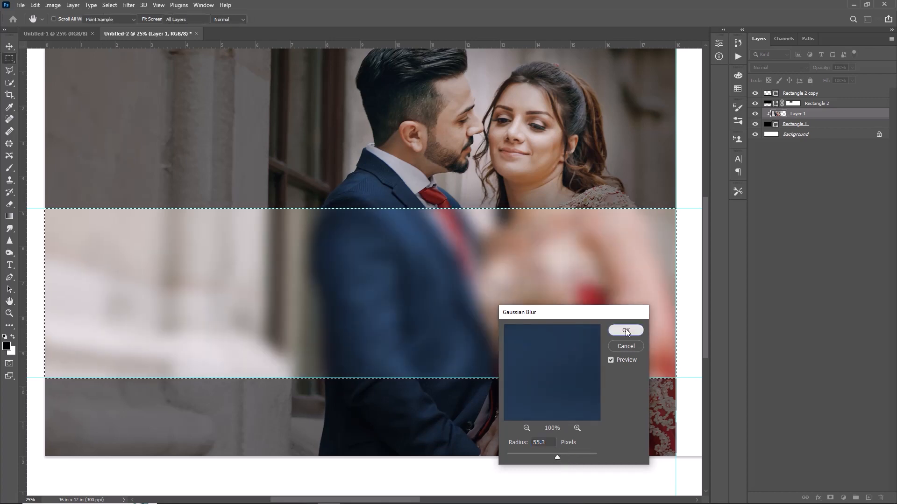
key(m)
key(ctrl+d)
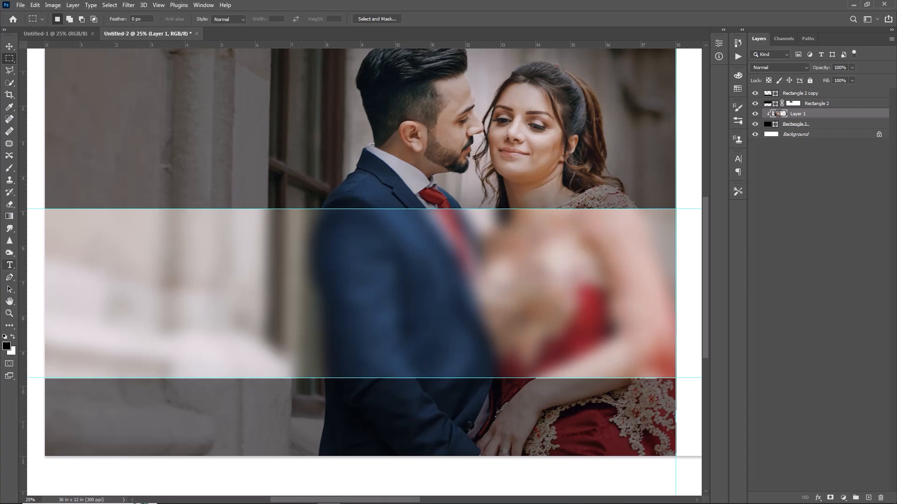
Step: Draw a black rectangle in the left half of the blurred strip and place a duplicate beside it on the right
click(13, 329)
drag(82, 226, 329, 363)
key(v)
key(ctrl+j)
drag(289, 286, 601, 286)
Step: Resize the two black rectangles with Free Transform so they fill most of the blurred strip
click(318, 289)
key(ctrl+t)
drag(329, 295, 357, 294)
key(Return)
click(426, 294)
key(ctrl+t)
key(Return)
Step: Nudge the left rectangle left and the right one right, leaving a narrow gap between them
click(279, 319)
key(shift+Left)
key(shift+Left)
click(414, 299)
key(shift+Right)
key(shift+Right)
Step: Bring in the photo of the embracing couple above the left black rectangle by cutting it from its file, then close that file
click(276, 297)
click(21, 5)
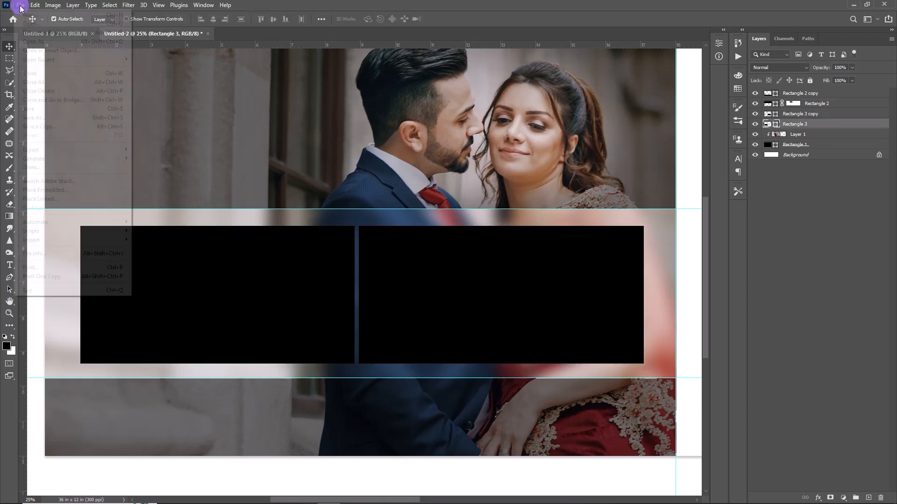
click(28, 24)
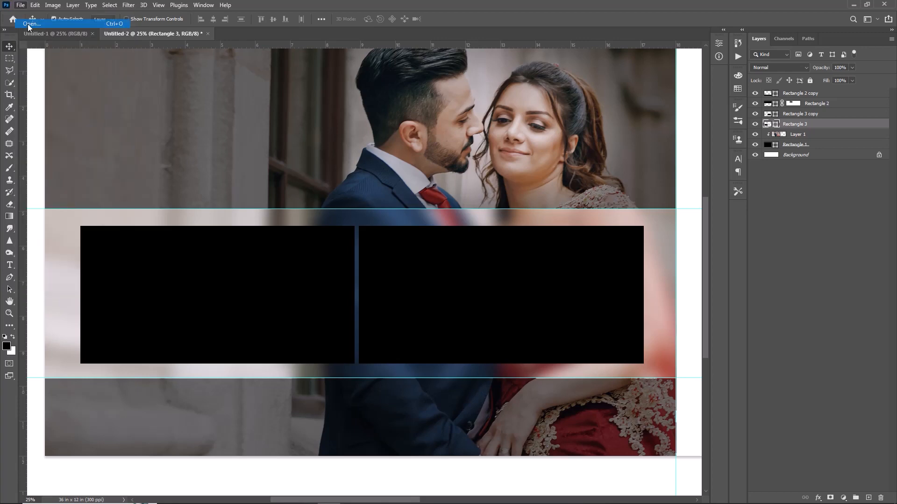
double_click(103, 89)
key(ctrl+a)
key(ctrl+x)
key(ctrl+w)
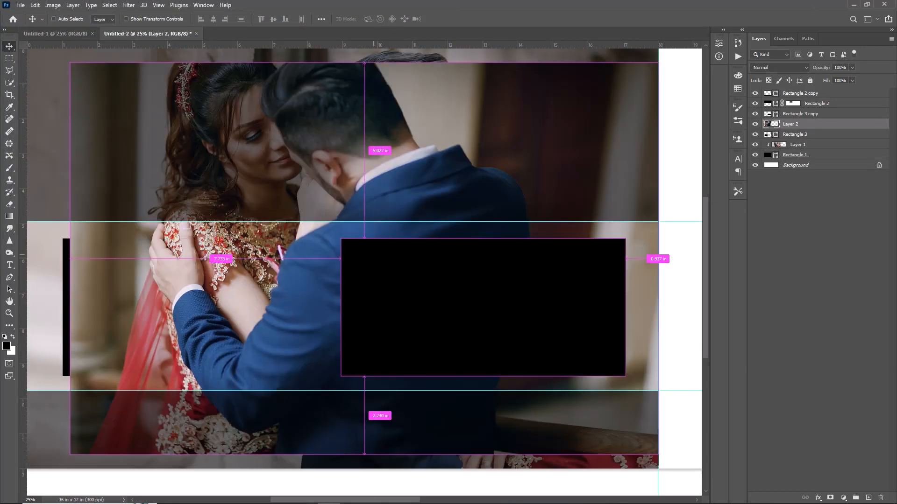
Step: Scale the pasted photo down over the left black rectangle and clip it to that rectangle
key(ctrl+0)
key(ctrl+t)
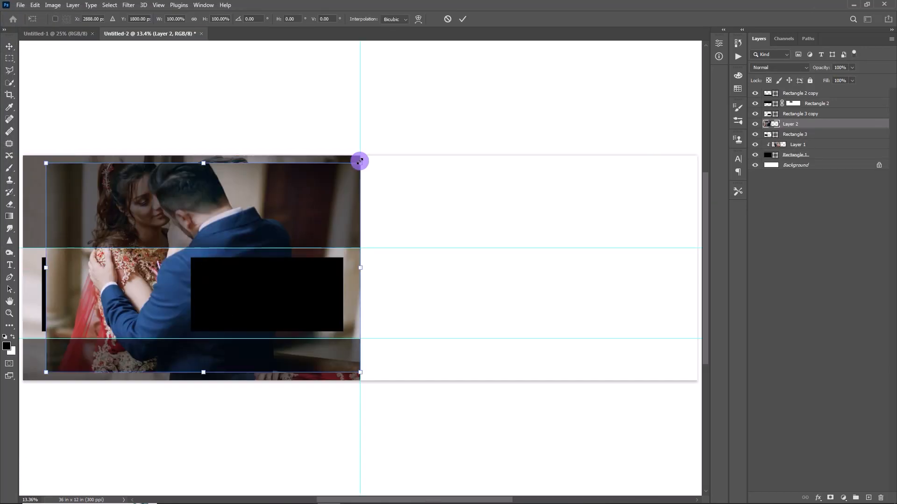
drag(360, 160, 134, 309)
key(Return)
key(ctrl+alt+g)
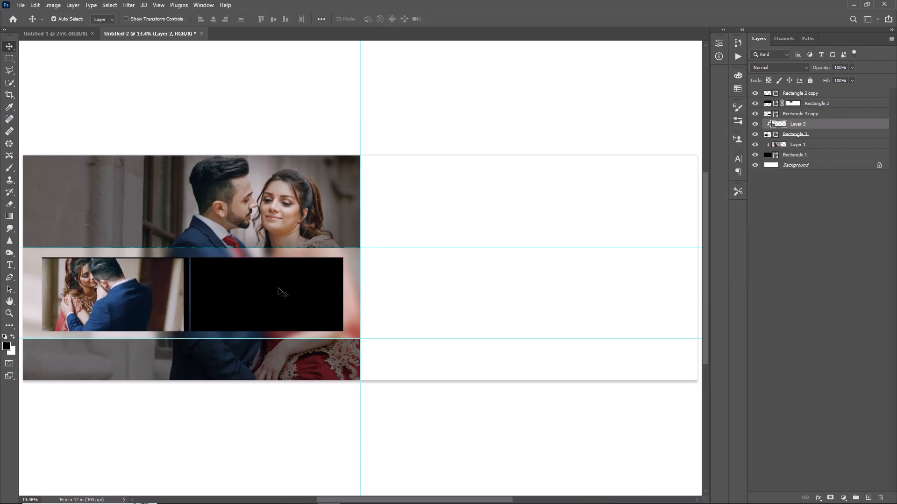
key(alt+bracketright)
key(ctrl+t)
key(Escape)
key(alt+bracketleft)
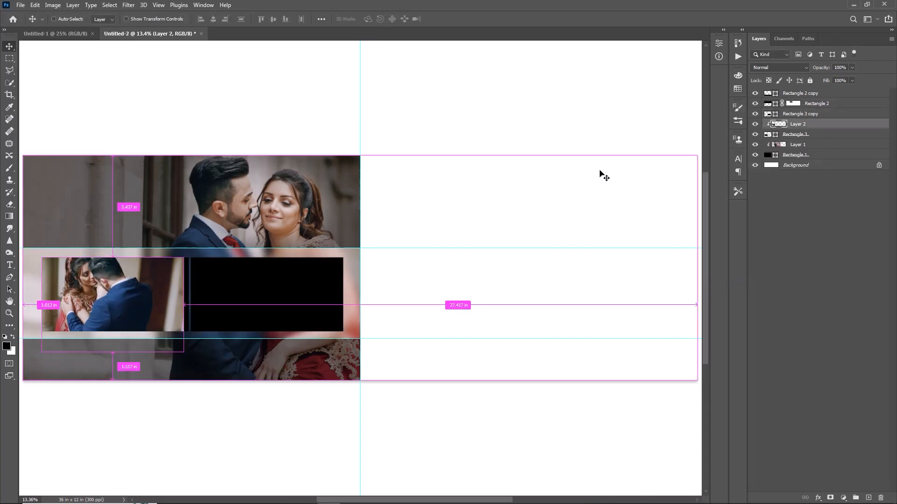
Step: Enlarge the clipped photo slightly so it fills the full width of the left rectangle
key(ctrl+t)
drag(184, 305, 191, 307)
key(Return)
Step: Open the photo of the couple in front of evening lights, cut it, and paste it above the right black rectangle
click(281, 274)
key(ctrl+o)
double_click(211, 82)
key(ctrl+a)
key(ctrl+x)
click(463, 34)
click(444, 190)
key(ctrl+v)
Step: Scale and position the evening-lights photo over the right black rectangle and clip it to that rectangle
key(ctrl+t)
drag(519, 163, 379, 257)
drag(314, 308, 292, 288)
drag(351, 293, 452, 329)
drag(399, 314, 341, 301)
key(Return)
right_click(831, 114)
click(739, 288)
drag(276, 292, 275, 298)
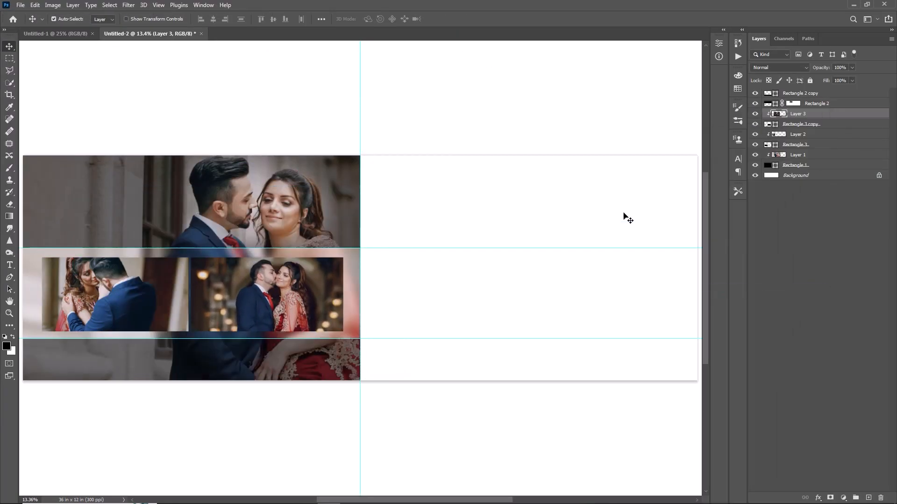
Step: Give the left photo frame rectangle a thin white stroke 3.09 pt wide
click(801, 149)
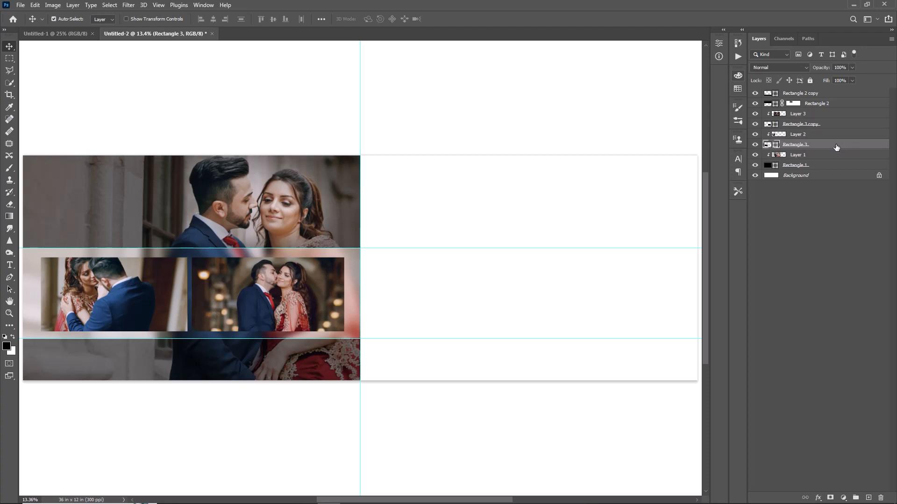
click(8, 326)
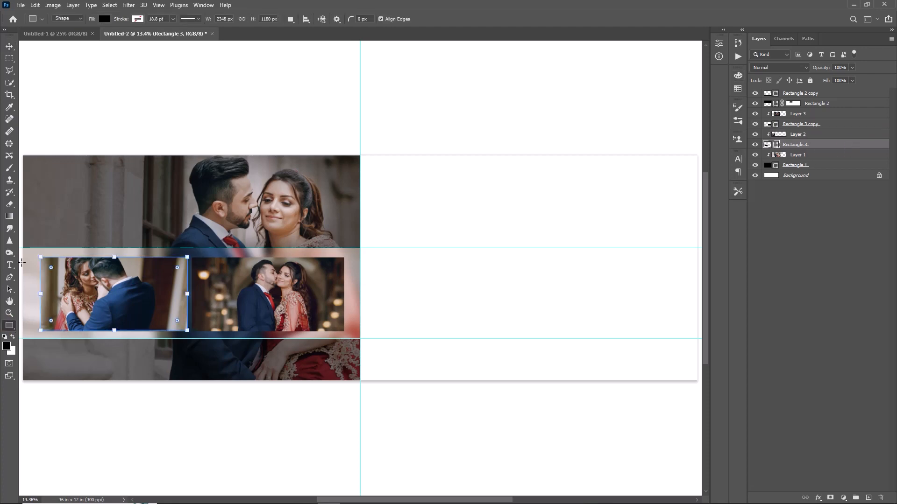
click(138, 19)
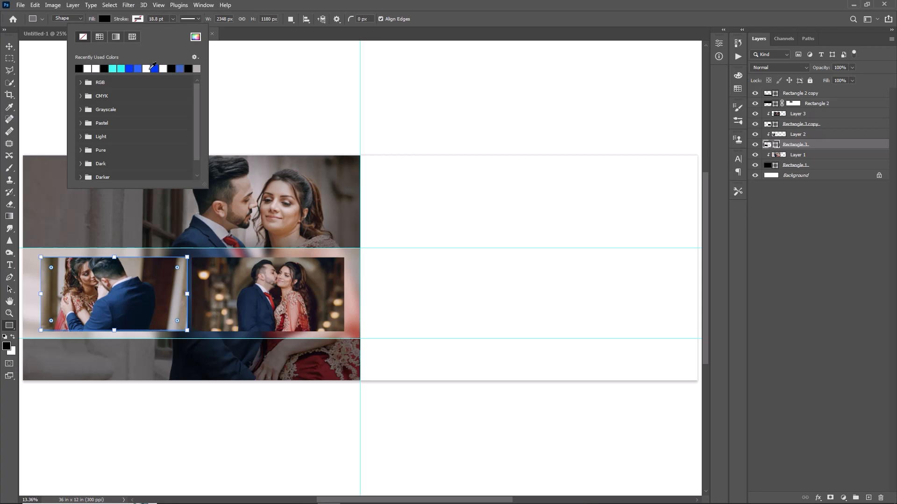
click(146, 69)
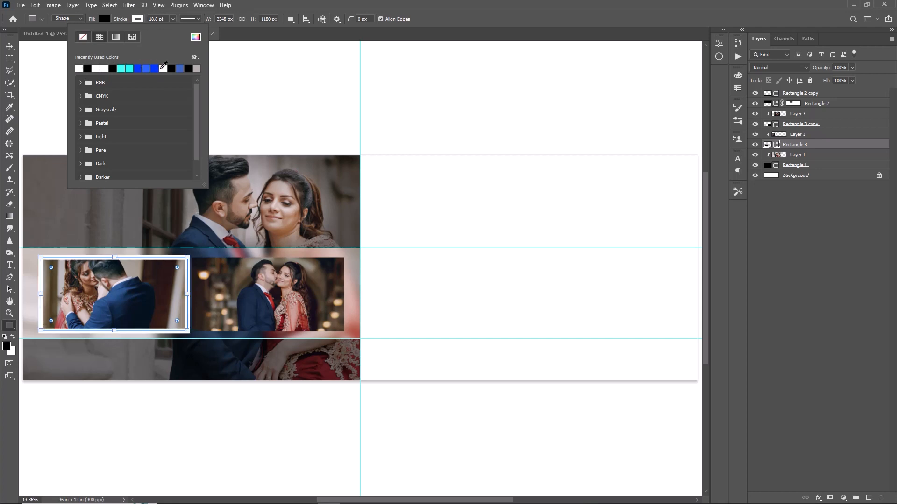
click(172, 19)
drag(171, 29, 162, 30)
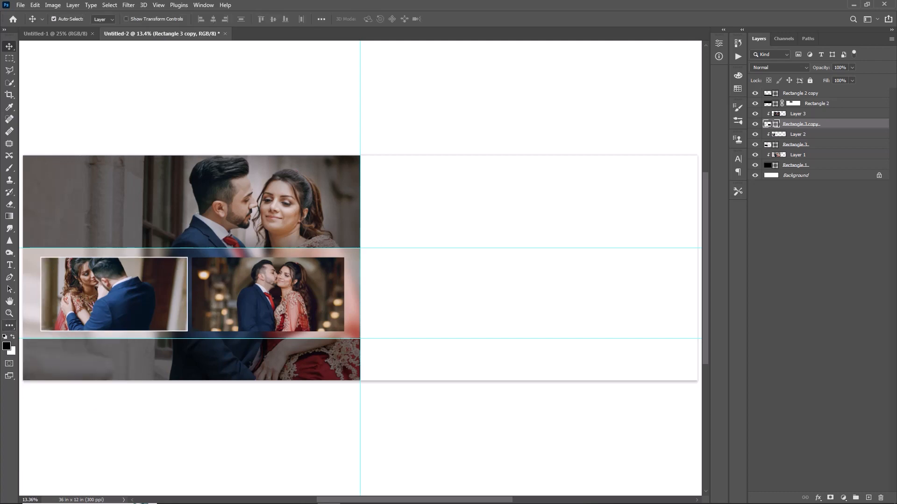
Step: Give the right photo frame rectangle a matching white stroke 3.09 pt wide
click(9, 326)
click(52, 438)
click(138, 19)
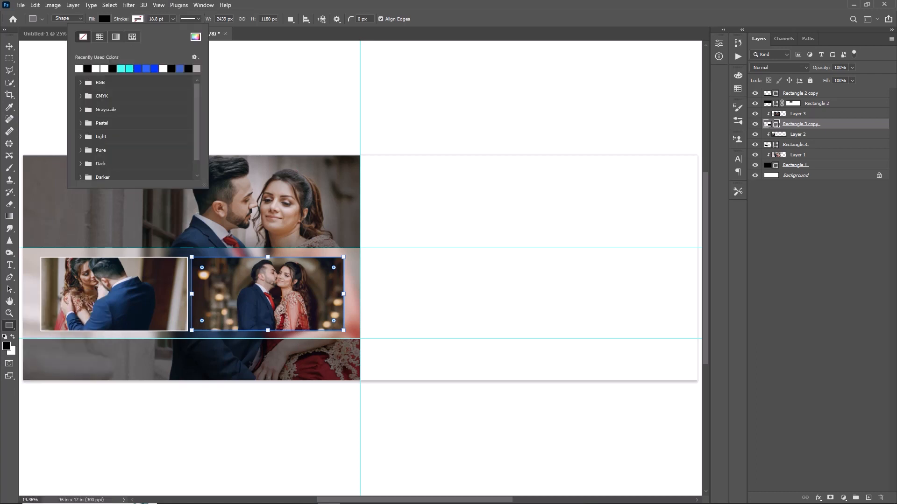
click(164, 70)
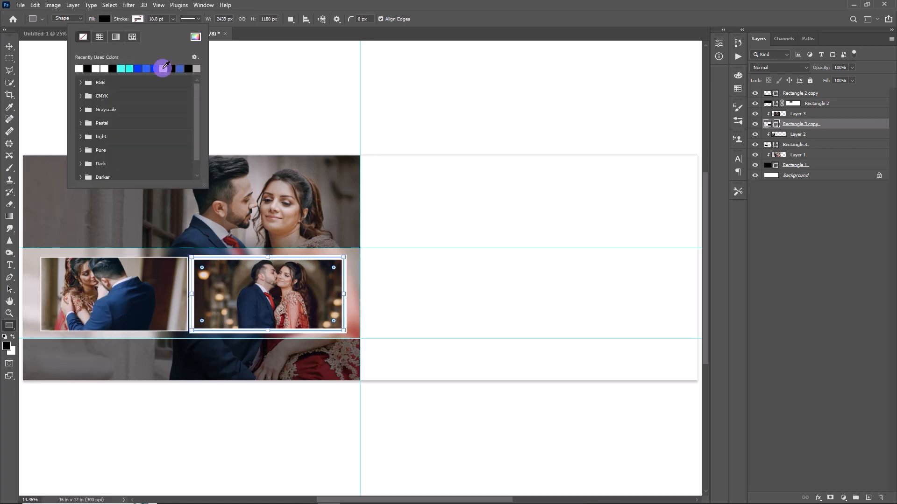
click(247, 32)
drag(164, 19, 111, 24)
key(ctrl+v)
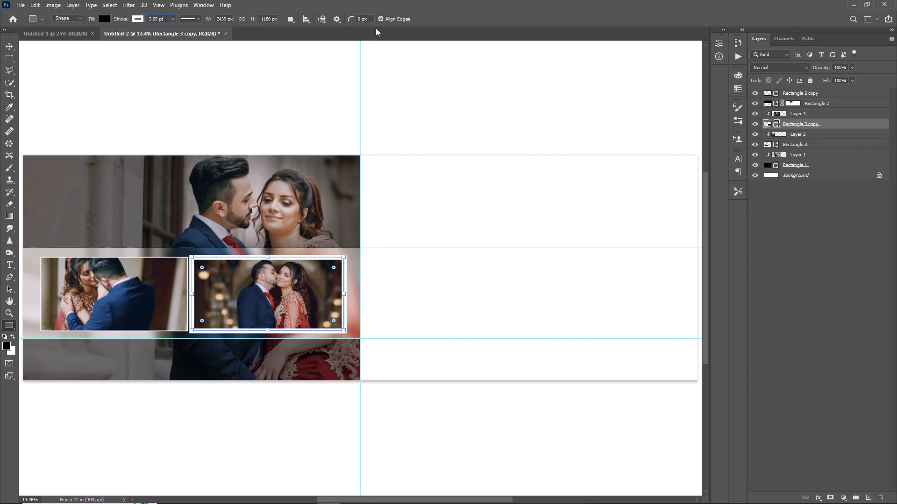
key(Return)
Step: Remove the two horizontal guides and draw a rectangle covering the whole right half of the spread
key(v)
drag(432, 248, 378, 51)
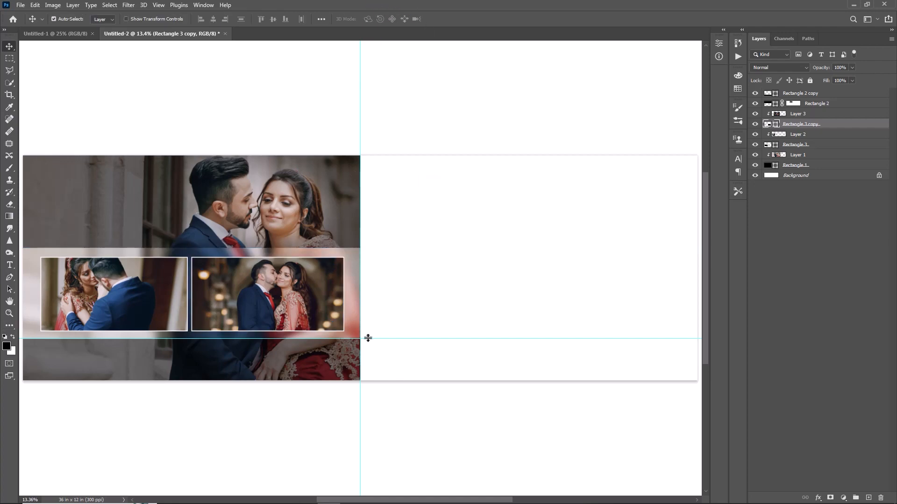
drag(364, 339, 339, 21)
click(351, 353)
key(u)
drag(360, 147, 696, 387)
Step: Open the beach couple photo, cut the whole image, close its file without saving, and paste it into the album spread
key(ctrl+o)
click(100, 155)
click(369, 236)
key(v)
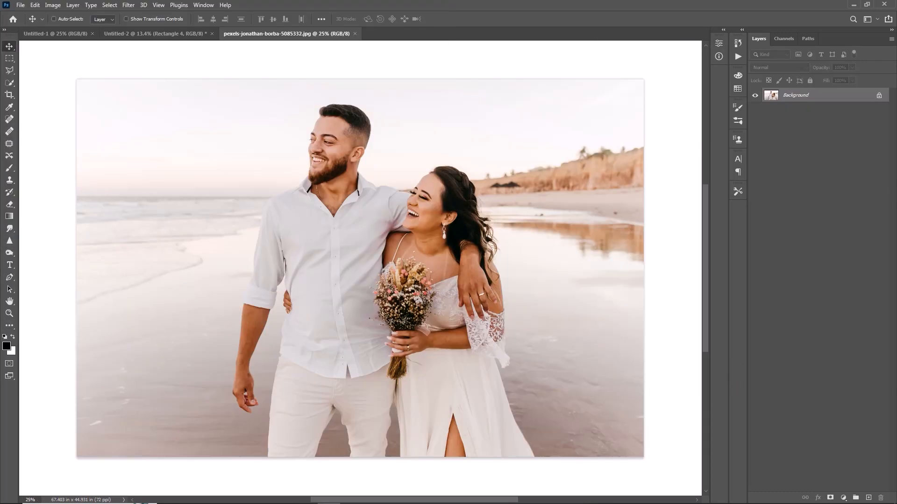
key(ctrl+a)
key(ctrl+x)
key(ctrl+w)
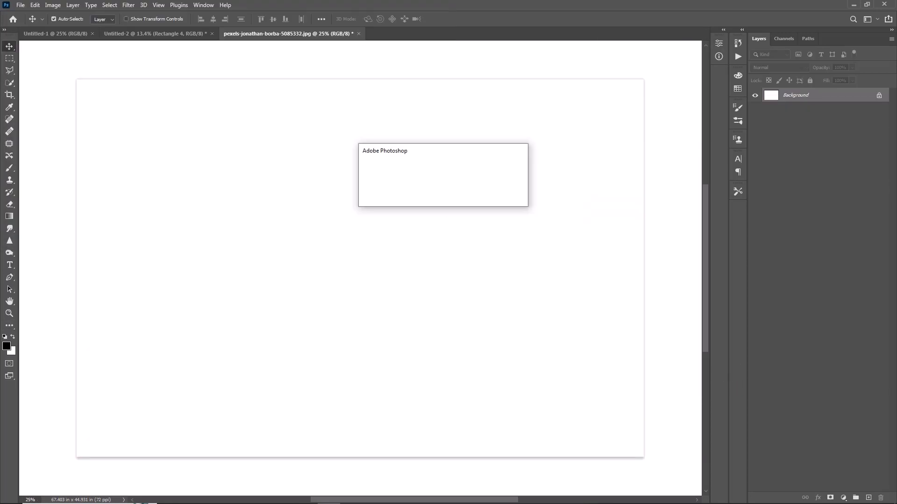
click(441, 194)
key(ctrl+v)
Step: Move and enlarge the beach photo to cover the right page and clip it to the page's rectangle
drag(421, 237, 606, 226)
key(ctrl+t)
drag(393, 359, 358, 382)
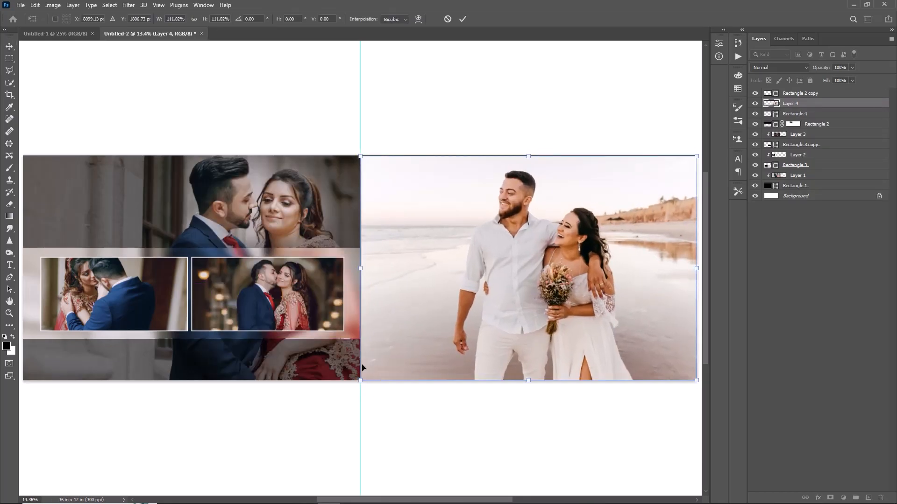
drag(532, 153, 532, 147)
mouse_move(528, 247)
mouse_down()
mouse_move(582, 226)
mouse_move(526, 250)
mouse_up()
drag(360, 153, 311, 118)
drag(449, 219, 458, 247)
key(Return)
right_click(829, 103)
click(823, 286)
Step: Duplicate the left page's upper dark band onto the right page and raise its layer above the beach photo
ctrl+click(332, 218)
key(ctrl+j)
drag(128, 193, 471, 197)
click(807, 104)
drag(815, 125, 814, 99)
Step: Paint on the duplicated band's layer mask with the Brush to restore its hidden area
click(10, 167)
mouse_move(486, 182)
mouse_down()
mouse_move(607, 187)
mouse_move(561, 211)
mouse_move(630, 202)
mouse_move(587, 183)
mouse_move(672, 215)
mouse_up()
click(9, 46)
Step: Place a copy of the right page's dark band along the page's lower edge and nudge the upper band up
click(335, 359)
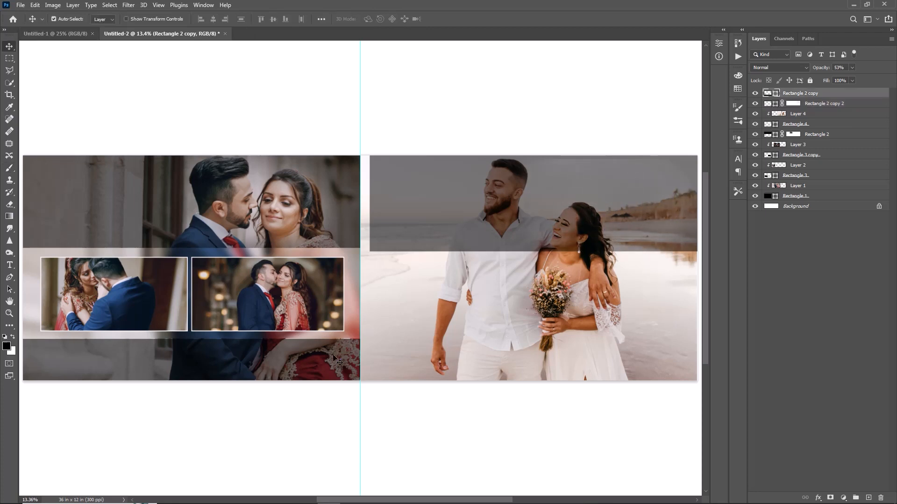
drag(575, 224, 559, 360)
click(441, 222)
key(shift+Up)
key(shift+Up)
key(shift+Up)
key(shift+Up)
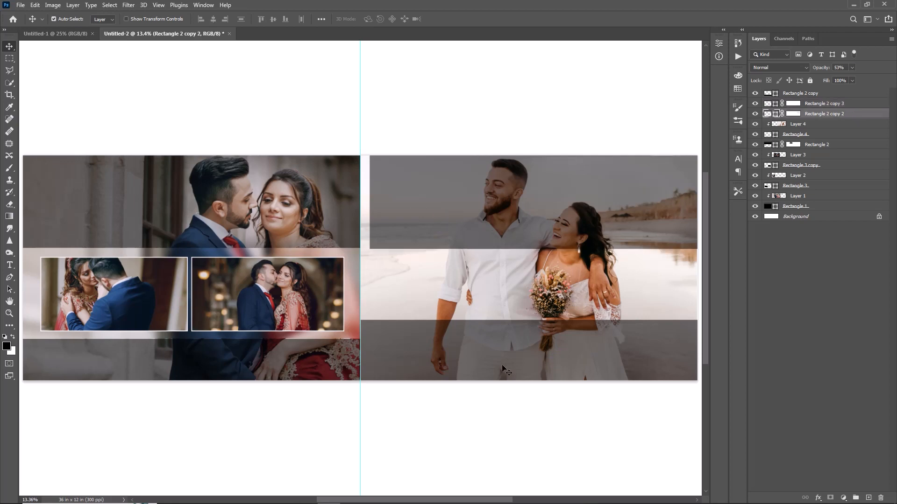
Step: Raise the upper band and lower the bottom band on the right page, and shift the upper band toward the centre fold
click(506, 370)
drag(503, 209, 574, 194)
drag(524, 324, 524, 343)
click(430, 201)
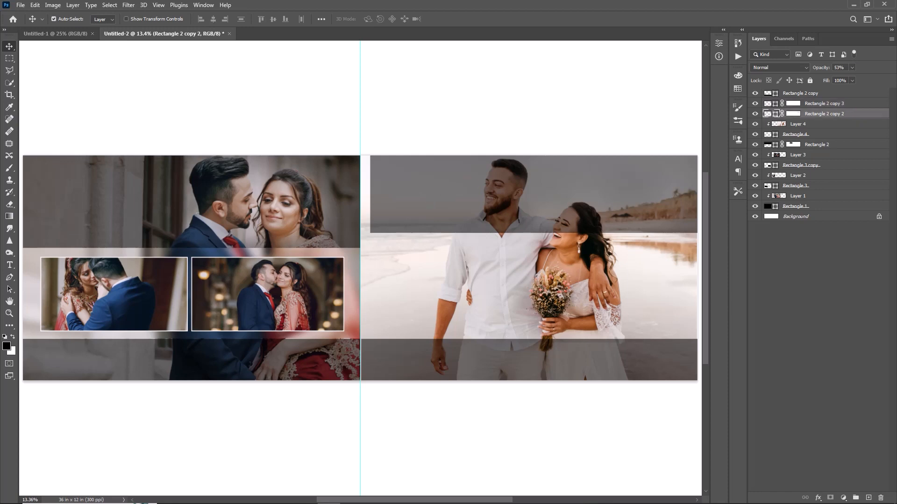
drag(381, 222, 372, 222)
Step: Show the rulers and add horizontal guides at the lower band's top edge and the left page's upper-band edge
click(415, 279)
key(ctrl+plus)
key(ctrl+plus)
drag(571, 261, 262, 260)
key(ctrl+r)
drag(289, 45, 327, 402)
drag(327, 45, 337, 230)
Step: Stretch the right page's upper dark band down to the upper guide with Free Transform
click(358, 192)
key(ctrl+t)
drag(371, 205, 372, 230)
click(463, 20)
Step: Select the strip of the beach photo between the two guides, apply a Gaussian Blur to it, and deselect
click(10, 58)
drag(53, 229, 683, 403)
key(alt+[)
click(128, 5)
mouse_move(140, 124)
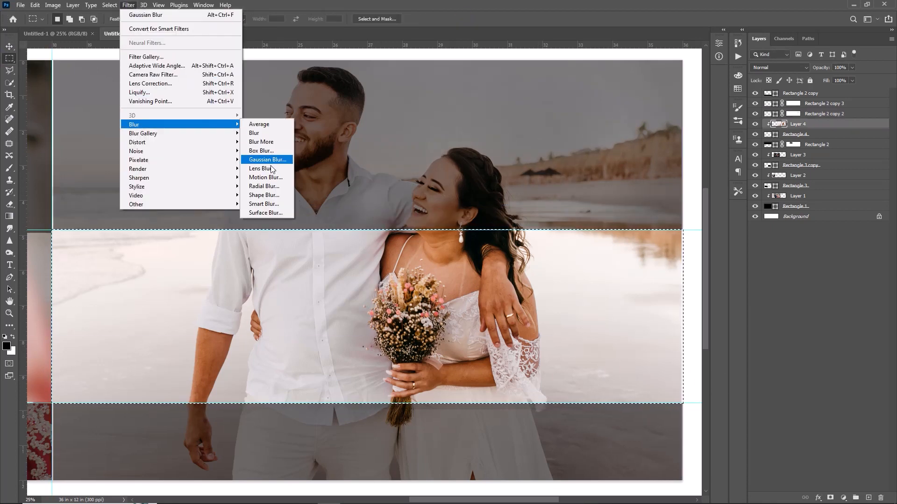
click(268, 160)
click(624, 332)
key(ctrl+d)
Step: Remove the horizontal guides and nudge the beach photo down so its blurred strip meets the upper dark band
key(v)
drag(382, 232, 348, 44)
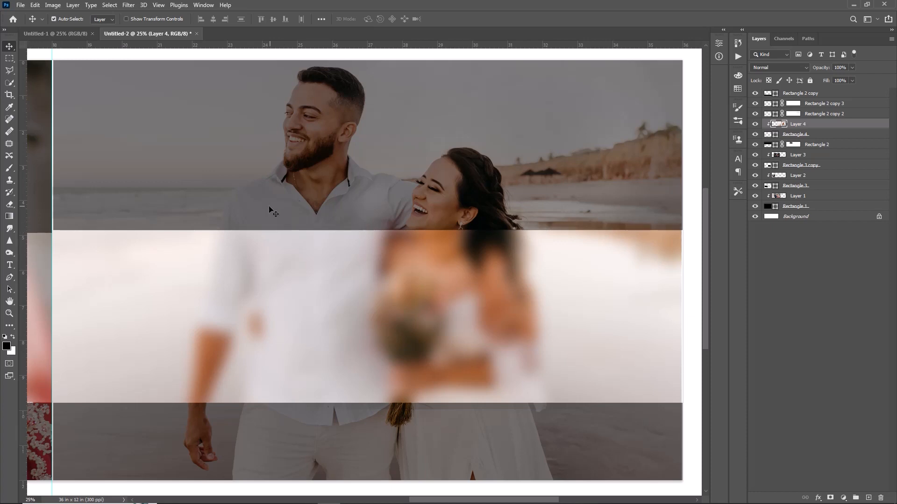
key(shift+Down)
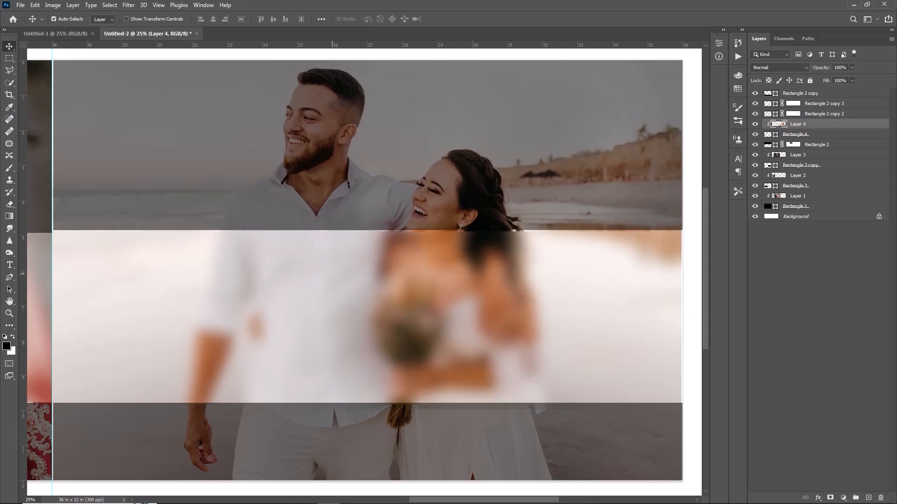
click(331, 200)
key(shift+Down)
key(shift+Down)
click(387, 325)
key(shift+Down)
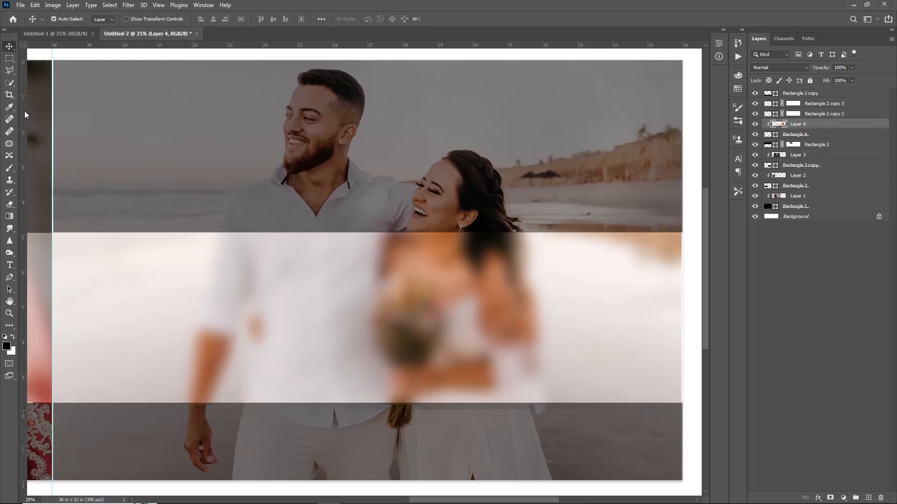
Step: Draw a tall black rectangle over the right page's blurred strip and lower band, and place two evenly spaced duplicates beside it
key(u)
drag(127, 249, 283, 460)
key(v)
drag(215, 376, 580, 356)
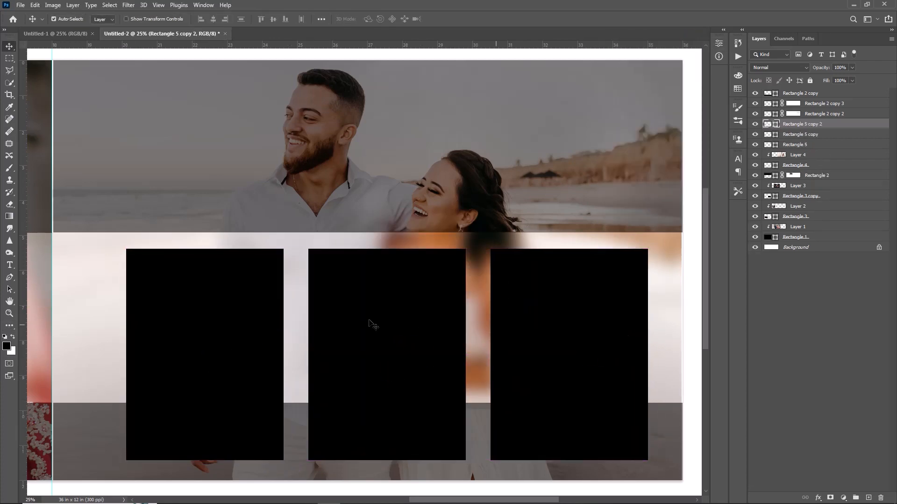
Step: Nudge the three black rectangles on the right page to the left in turn, bringing them closer together
click(243, 334)
key(shift+Left)
key(shift+Left)
key(shift+Left)
key(shift+Left)
key(shift+Left)
key(shift+Left)
key(shift+Left)
key(shift+Left)
key(shift+Left)
key(shift+Left)
key(shift+Left)
key(shift+Left)
key(shift+Left)
key(shift+Left)
key(shift+Left)
key(shift+Left)
key(shift+Left)
key(shift+Left)
key(shift+Left)
key(shift+Left)
click(360, 336)
key(shift+Left)
key(shift+Left)
key(shift+Left)
key(shift+Left)
key(shift+Left)
key(shift+Left)
key(shift+Left)
key(shift+Left)
key(shift+Left)
key(shift+Left)
key(shift+Left)
click(528, 330)
key(shift+Left)
key(shift+Left)
key(shift+Left)
key(shift+Left)
key(shift+Left)
key(shift+Left)
key(shift+Left)
key(shift+Left)
key(shift+Left)
key(shift+Left)
key(shift+Left)
key(shift+Left)
key(shift+Left)
key(shift+Left)
key(shift+Left)
key(shift+Left)
Step: Narrow the gaps by nudging the left black rectangle to the right and the middle and right ones to the left
click(208, 324)
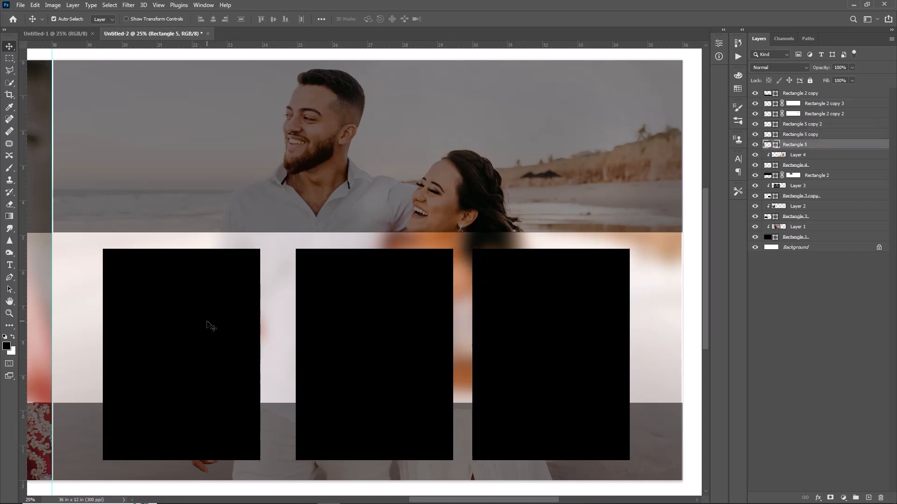
key(shift+Right)
key(shift+Right)
key(shift+Right)
key(shift+Right)
key(shift+Right)
key(shift+Right)
key(shift+Right)
key(shift+Right)
key(shift+Right)
key(shift+Right)
click(366, 334)
key(shift+Left)
key(shift+Left)
click(525, 337)
key(shift+Left)
key(shift+Left)
key(shift+Left)
key(shift+Left)
key(shift+Left)
key(shift+Left)
key(shift+Left)
Step: Fine-tune the positions of the three black rectangles until the two gaps between them are narrow and equal
click(221, 338)
key(shift+Right)
key(shift+Right)
key(shift+Right)
key(shift+Right)
key(shift+Right)
key(shift+Right)
key(shift+Right)
click(506, 345)
key(shift+Left)
key(shift+Left)
click(361, 350)
key(shift+Left)
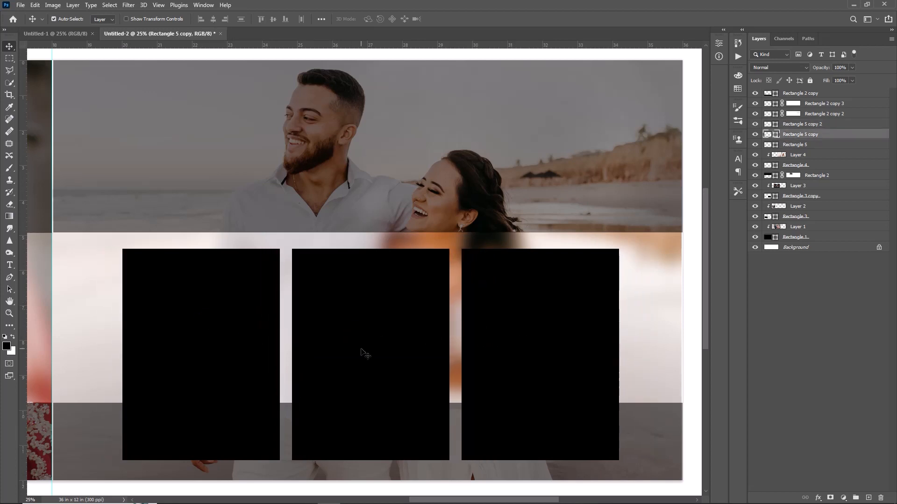
click(498, 344)
key(shift+Left)
key(shift+Left)
click(375, 362)
key(shift+Left)
click(225, 346)
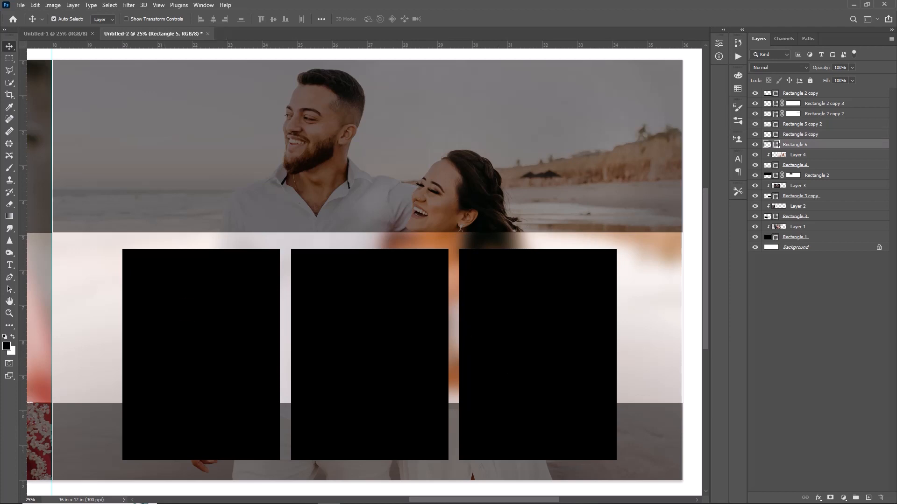
key(ctrl+o)
double_click(266, 85)
key(ctrl+a)
key(ctrl+x)
key(ctrl+w)
key(n)
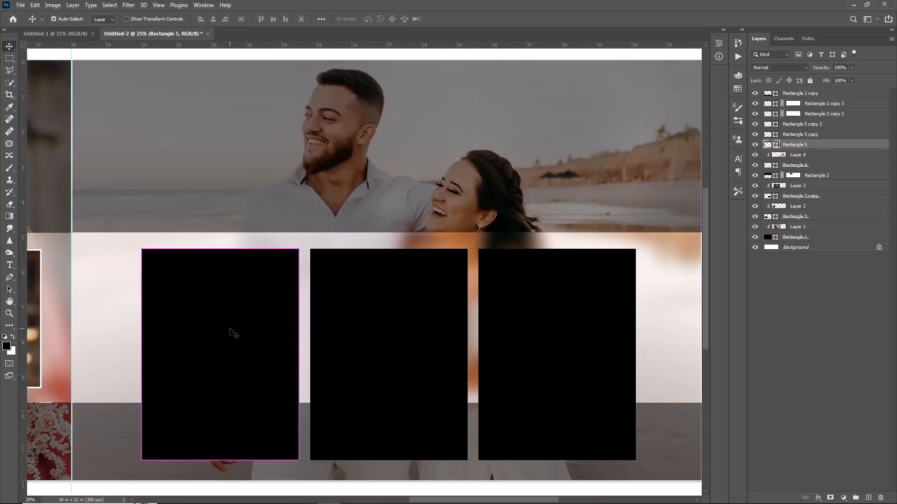
Step: Give the left black rectangle a white stroke with a width of 3
key(u)
click(137, 19)
click(95, 69)
drag(164, 19, 112, 19)
text(3)
key(Return)
key(Return)
Step: Move the three tall black rectangle layers to the top of the layer stack
key(v)
shift+click(804, 124)
drag(794, 123, 784, 96)
key(Delete)
key(ctrl+z)
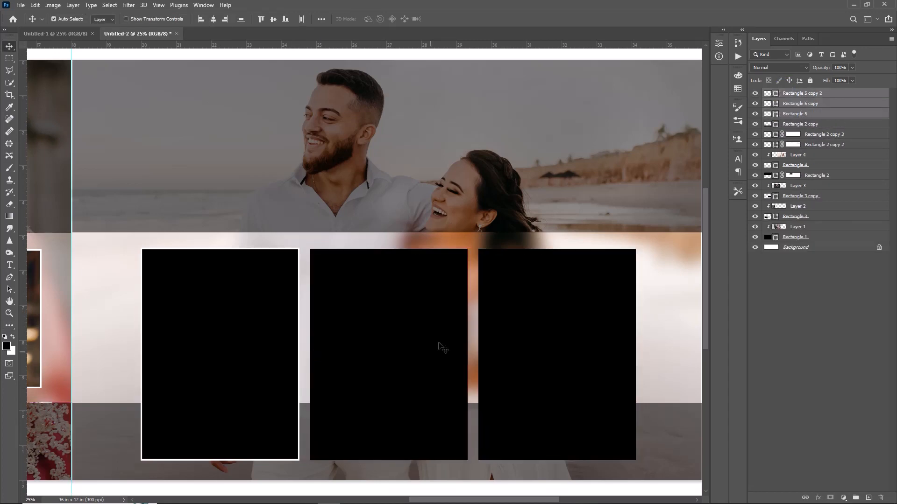
Step: Replace the unstroked middle and right rectangles with two duplicates of the white-framed left rectangle
click(779, 257)
click(493, 362)
shift+click(424, 356)
key(Delete)
drag(240, 357, 582, 349)
Step: Nudge the duplicated middle and right white-framed rectangles to the left to close up the row
key(shift+Left)
key(shift+Left)
key(shift+Left)
click(446, 362)
key(shift+Left)
key(shift+Left)
key(shift+Left)
key(shift+Left)
click(563, 361)
key(shift+Left)
key(shift+Left)
key(shift+Left)
key(shift+Left)
key(shift+Left)
key(shift+Left)
key(shift+Left)
key(shift+Left)
key(shift+Left)
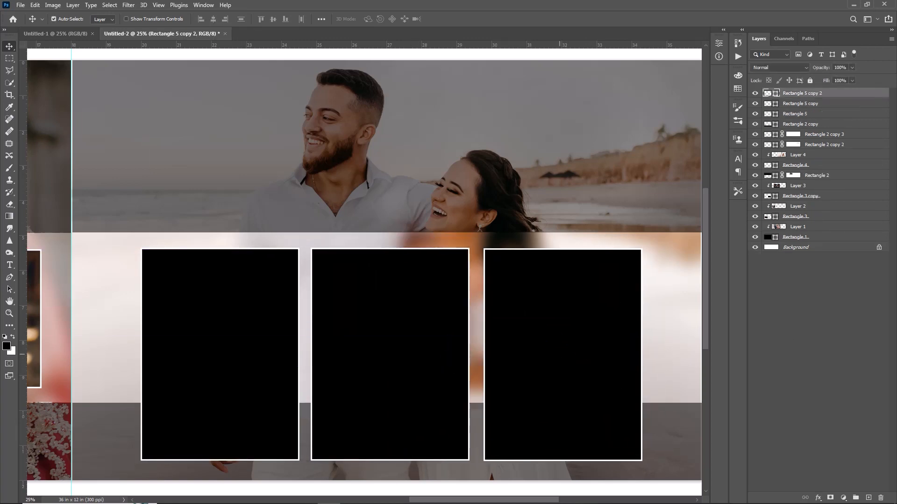
Step: Fine-tune the middle and right white-framed rectangles to even out the gaps in the row
click(442, 363)
key(shift+Left)
click(502, 358)
key(shift+Left)
click(451, 360)
key(shift+Left)
click(529, 371)
key(shift+Left)
Step: Place the photo of the couple with the bouquet, scaled to cover the left frame, and clip it to that frame
click(230, 301)
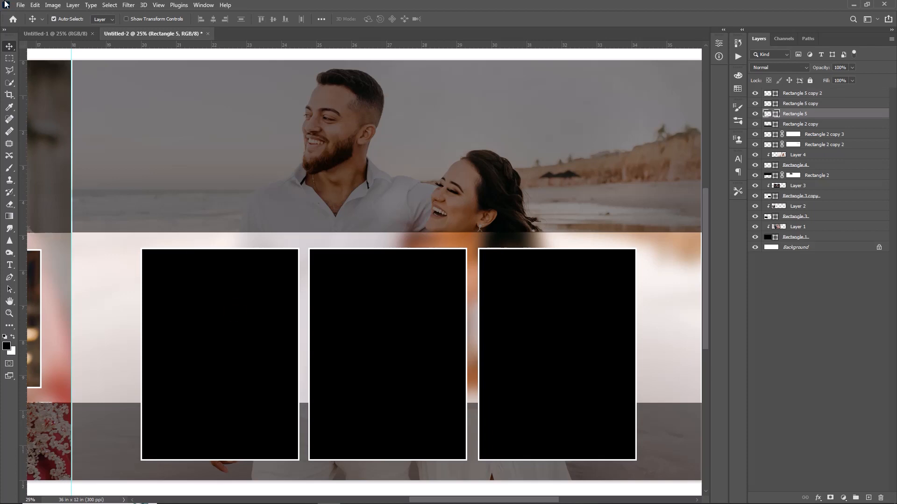
click(21, 5)
click(29, 22)
double_click(268, 87)
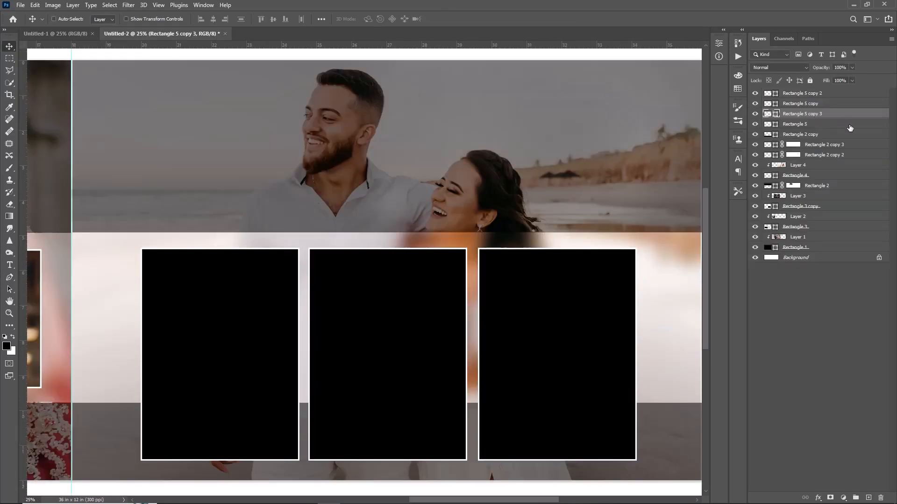
drag(392, 202, 217, 278)
key(ctrl+t)
drag(241, 391, 307, 481)
key(Return)
right_click(812, 114)
click(734, 291)
Step: Paste the photo of the couple by the wooden door above the middle frame's layer and scale it to cover that frame
click(378, 317)
key(ctrl+o)
double_click(320, 80)
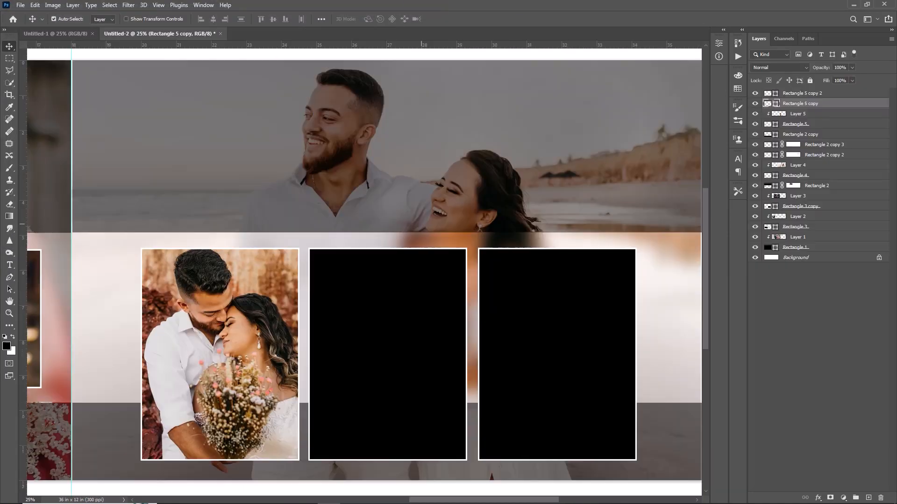
key(ctrl+v)
key(ctrl+t)
drag(540, 60, 406, 261)
drag(352, 348, 426, 318)
key(Return)
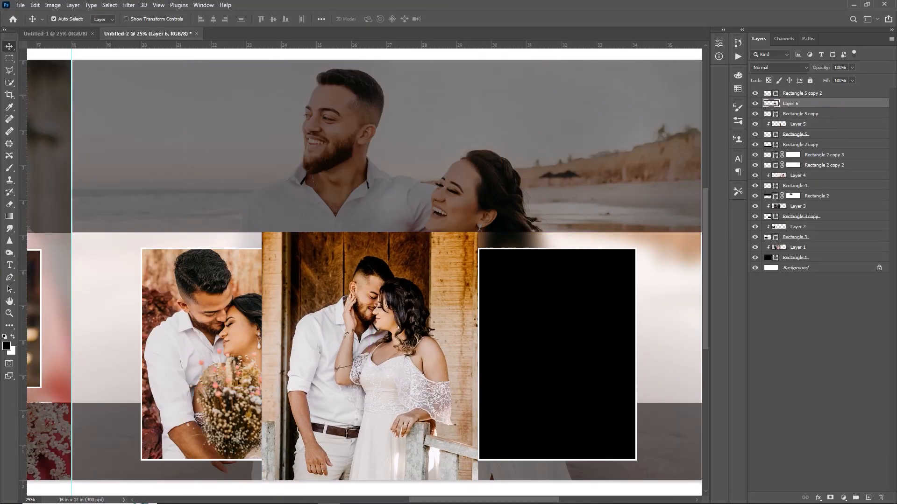
Step: Clip the wooden-door photo to the middle frame and shift it to the right inside the frame
right_click(833, 104)
click(754, 287)
key(shift+Right)
key(shift+Right)
key(shift+Right)
key(shift+Right)
key(shift+Right)
key(shift+Right)
key(shift+Right)
key(shift+Right)
key(shift+Right)
key(shift+Right)
key(shift+Right)
key(shift+Right)
key(shift+Right)
Step: Open the beach photo of the embracing couple, cut it and paste it above the right frame's layer, closing its source file
click(501, 342)
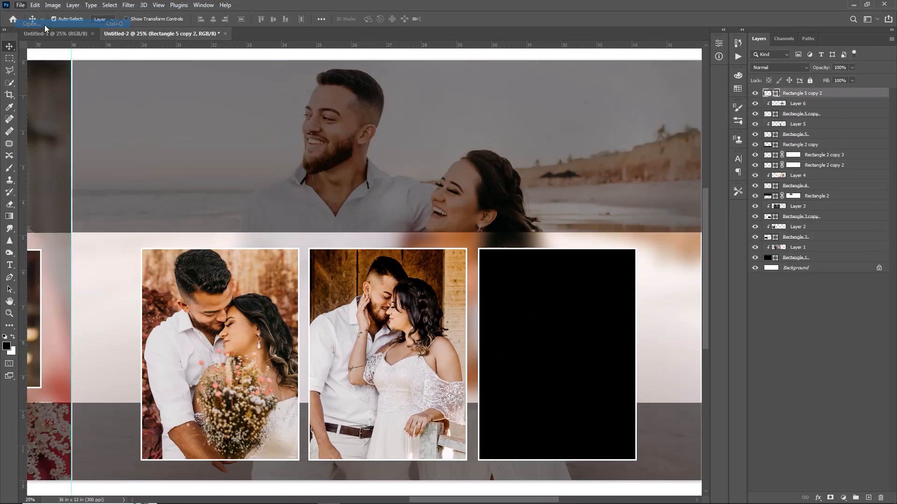
key(ctrl+o)
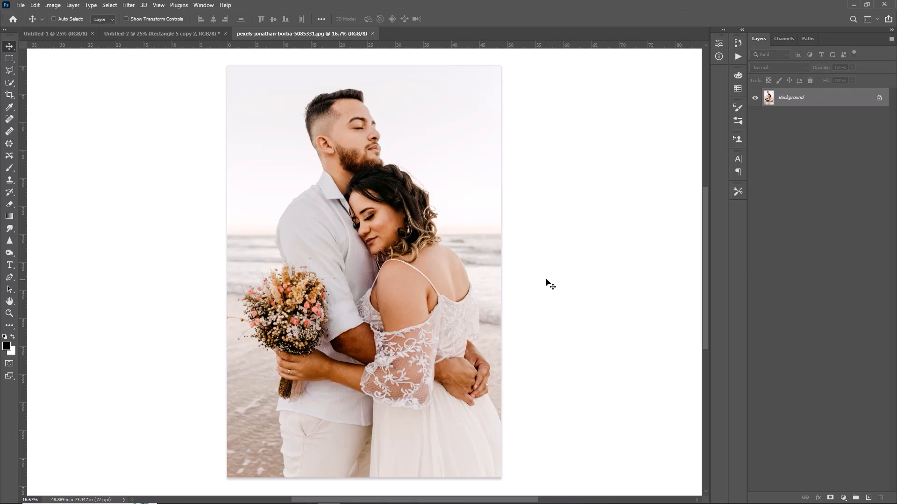
key(ctrl+a)
key(ctrl+x)
key(ctrl+w)
key(ctrl+v)
Step: Scale the beach photo to cover the right white-framed rectangle, position it there and clip it to that frame
key(ctrl+t)
drag(570, 60, 394, 325)
drag(290, 421, 556, 307)
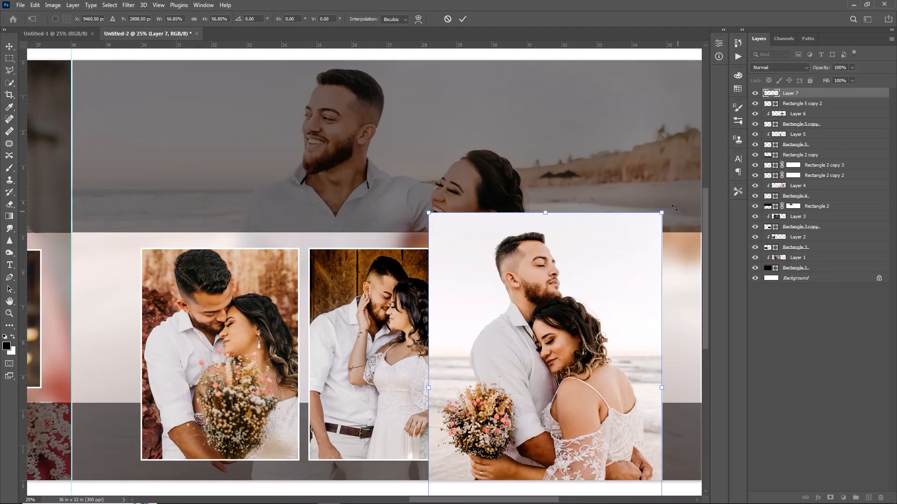
drag(662, 212, 615, 281)
drag(533, 374, 579, 337)
key(Return)
right_click(833, 92)
click(802, 274)
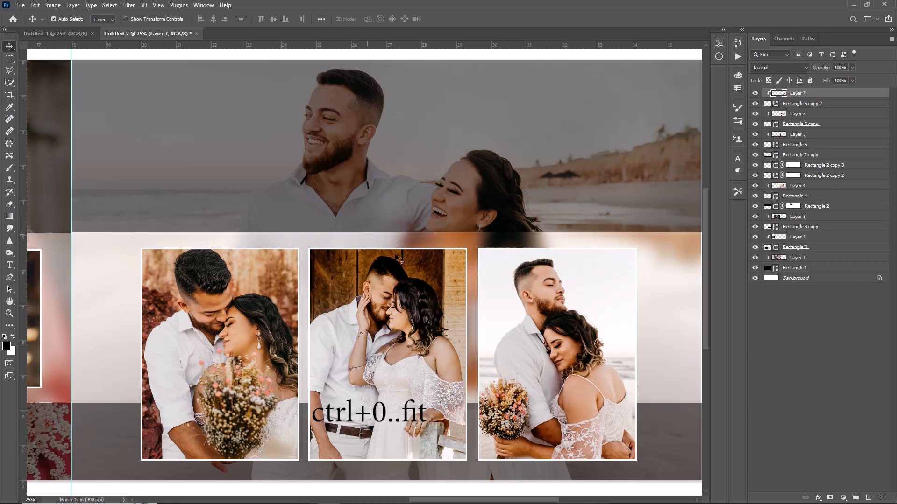
Step: Draw a rounded freeform black blob with the Curvature Pen tool on the upper dark band of the right page
key(ctrl+0)
click(429, 326)
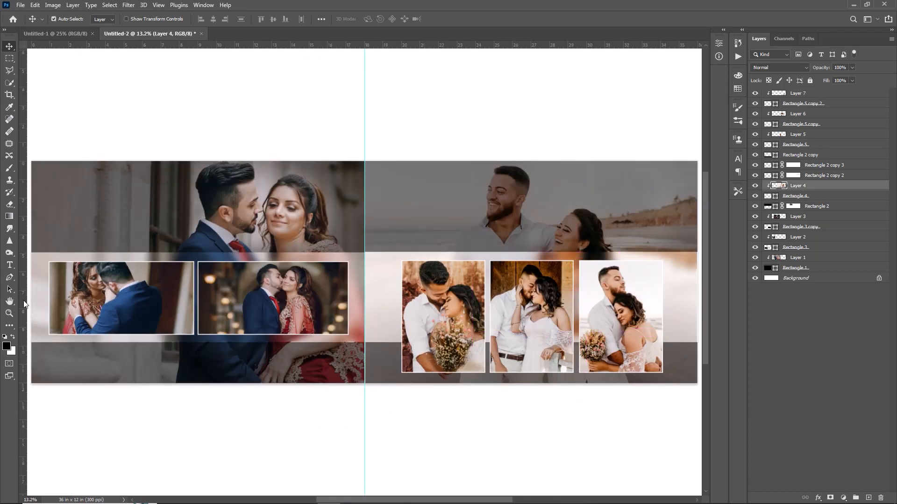
right_click(9, 326)
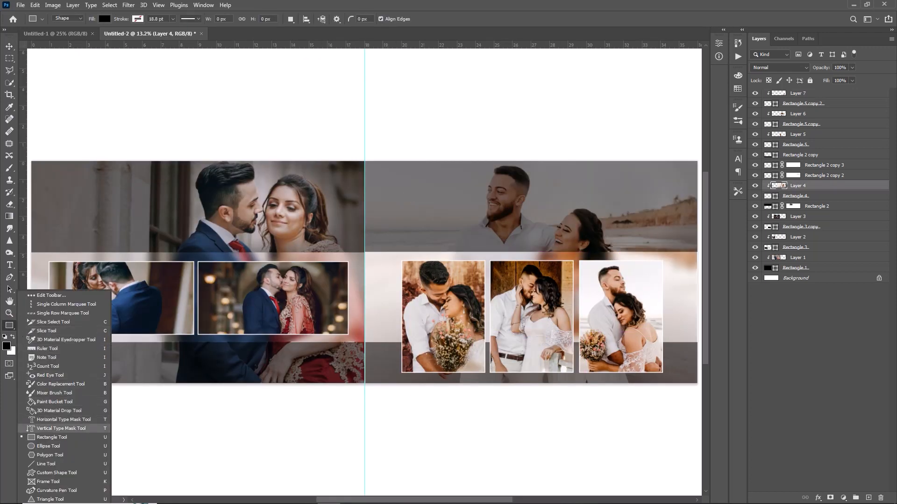
scroll(53, 440, down, 4)
click(46, 490)
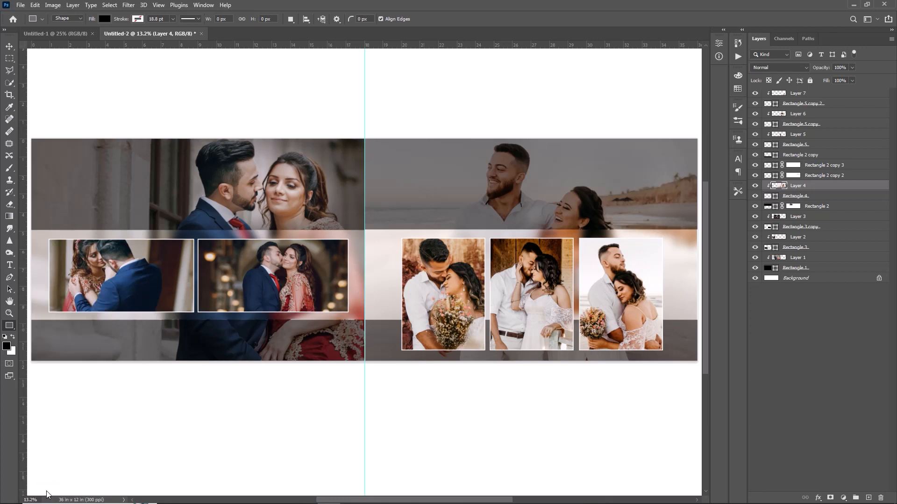
click(398, 173)
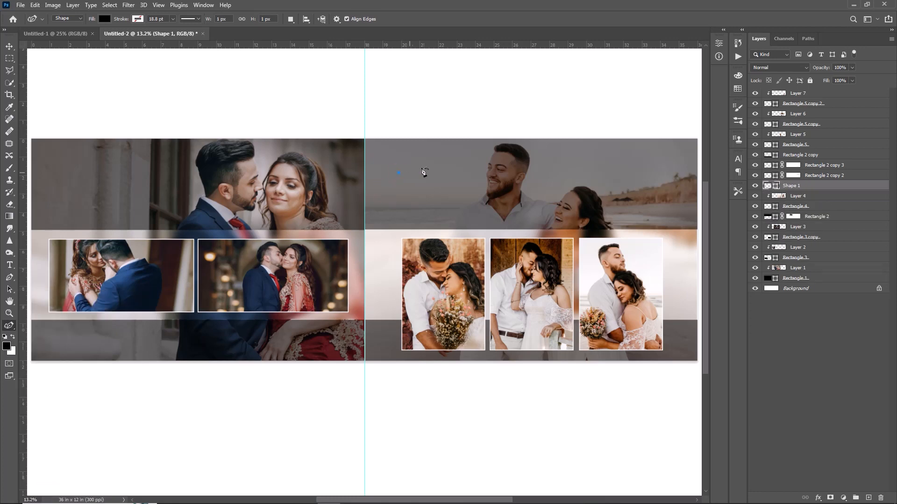
click(462, 203)
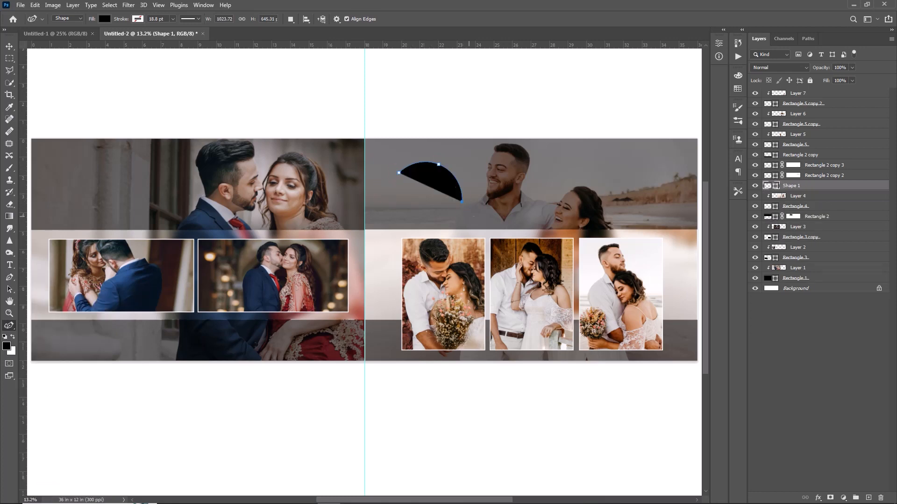
click(500, 195)
click(480, 242)
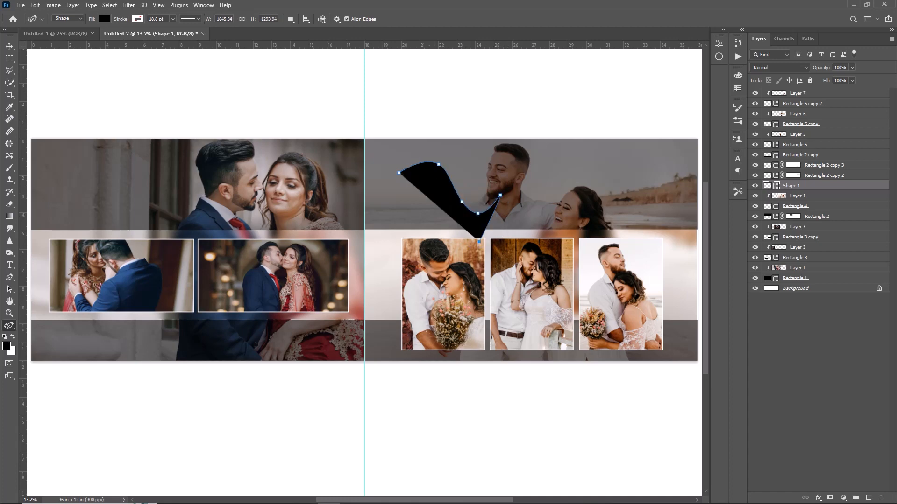
click(421, 239)
click(375, 200)
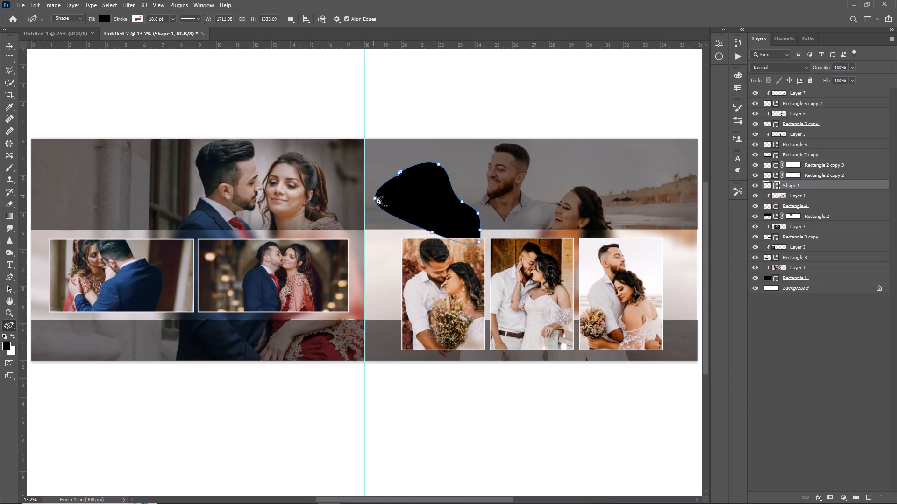
Step: Add a Gradient Overlay to the blob using the Blue_23 preset
double_click(851, 183)
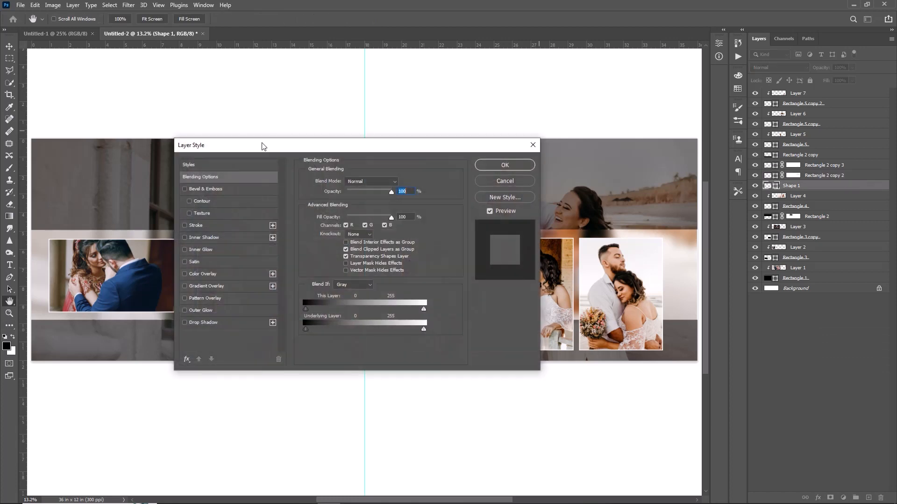
drag(363, 146, 365, 263)
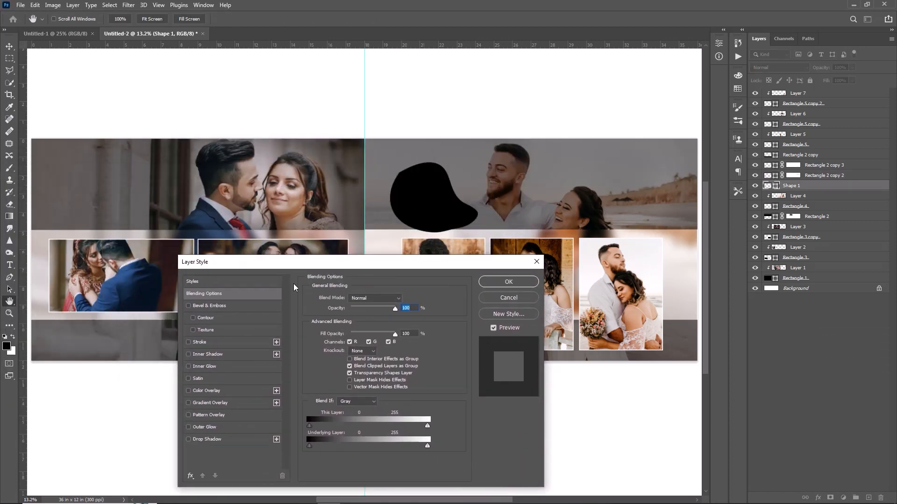
click(213, 403)
click(377, 319)
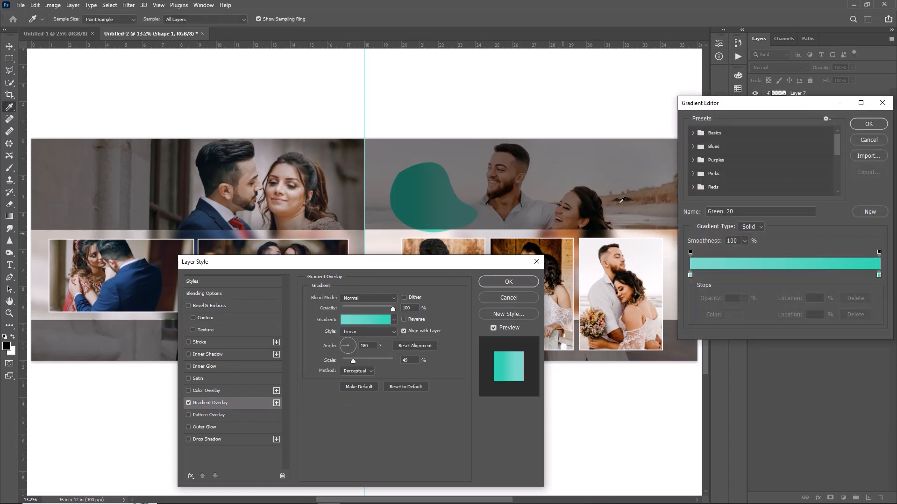
click(693, 147)
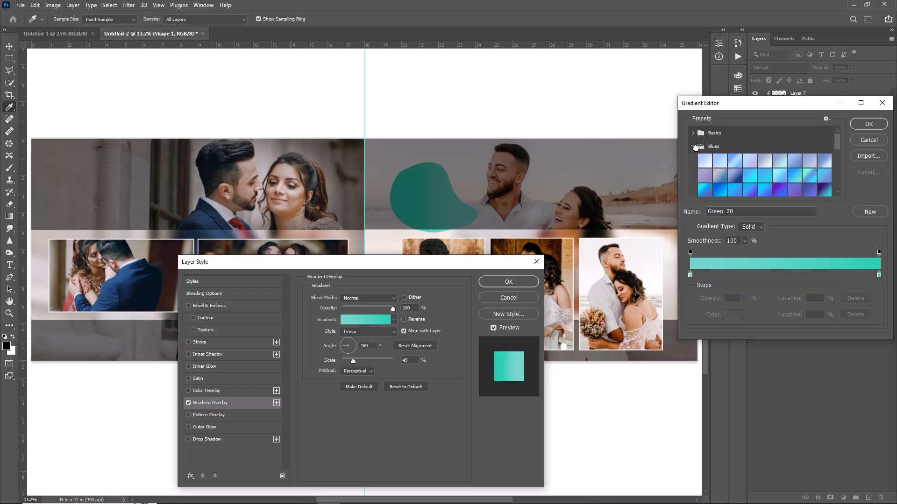
scroll(764, 178, down, 1)
click(764, 169)
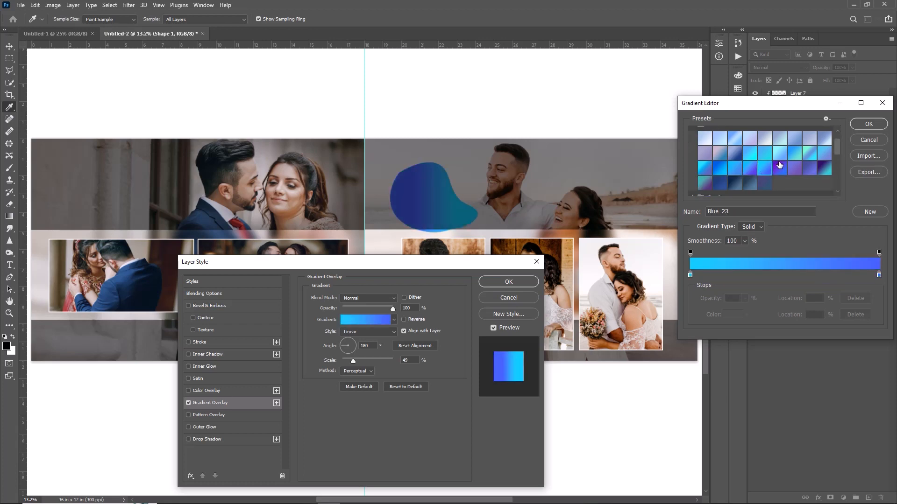
click(866, 124)
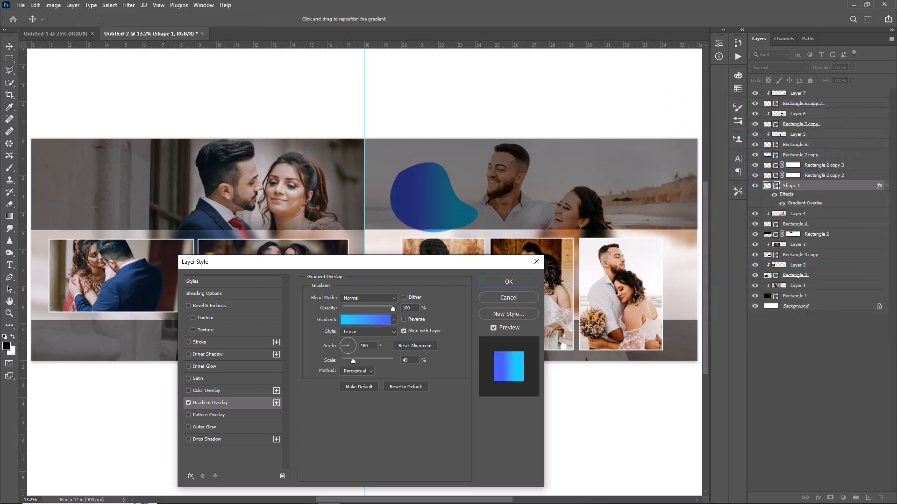
click(519, 281)
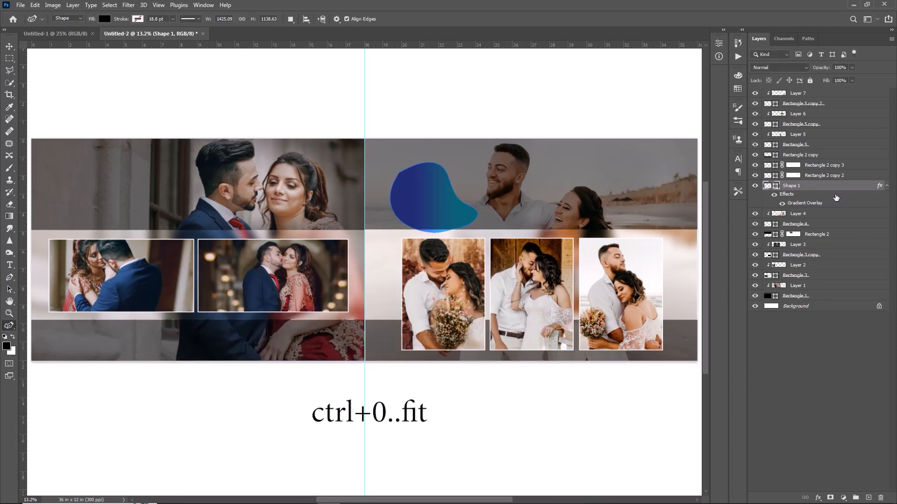
Step: Duplicate the blue blob, move the copy down beside the page divide, enlarge it and warp it into a different shape
key(ctrl+j)
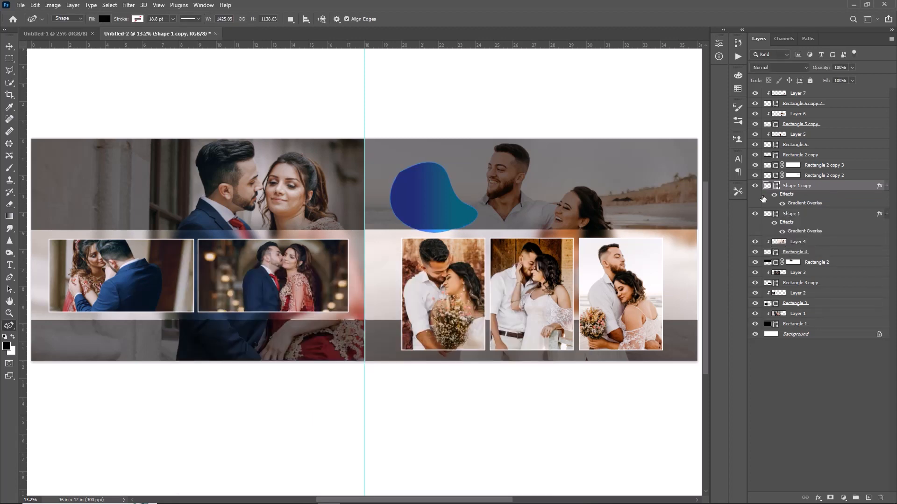
key(ctrl+t)
drag(433, 213, 383, 299)
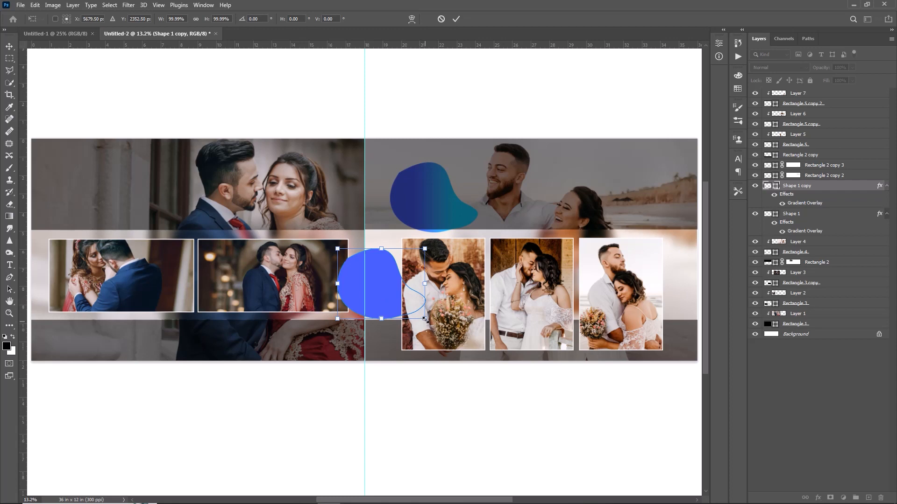
drag(381, 249, 382, 225)
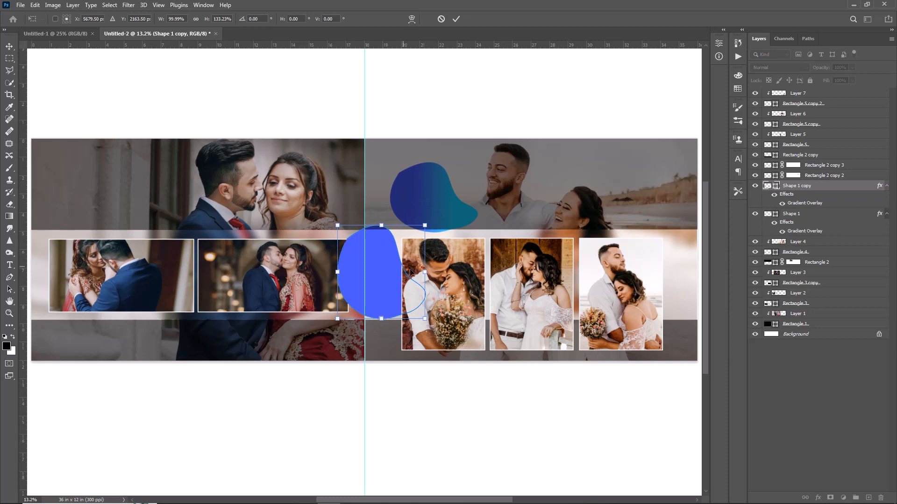
drag(433, 276, 456, 287)
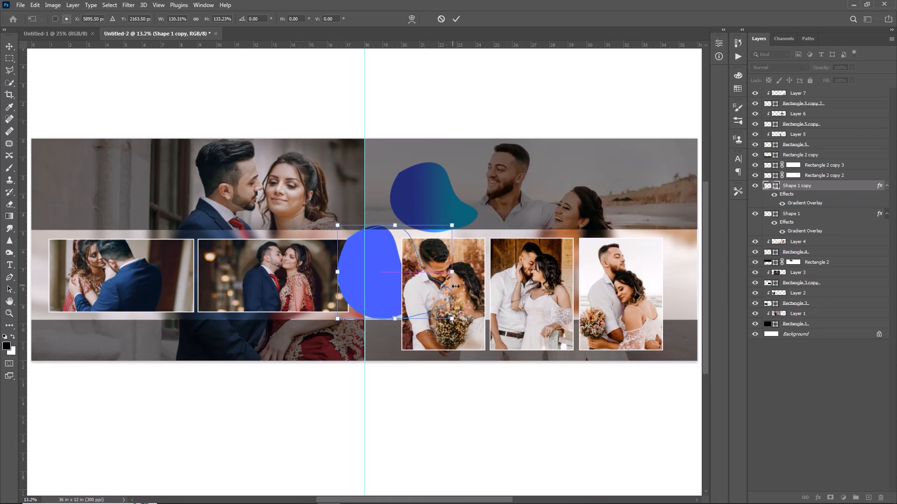
click(411, 20)
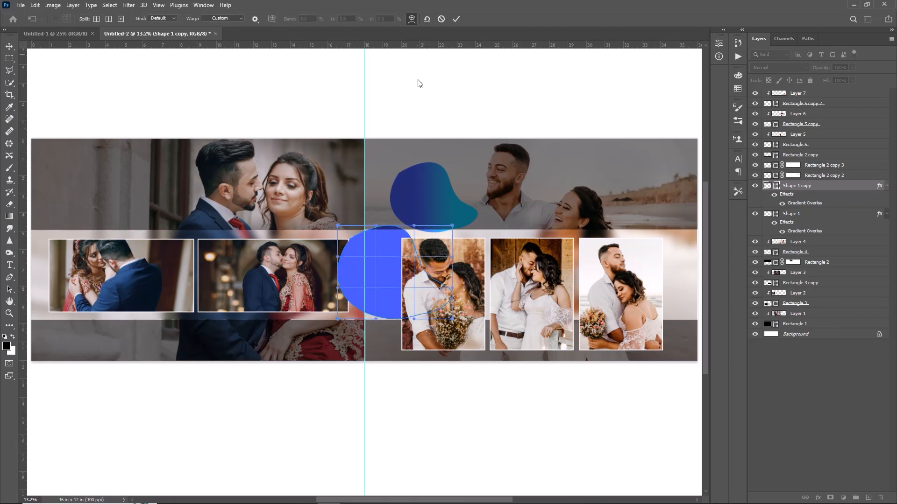
mouse_move(390, 268)
mouse_down()
mouse_move(397, 281)
mouse_move(374, 290)
mouse_move(376, 273)
mouse_up()
key(Return)
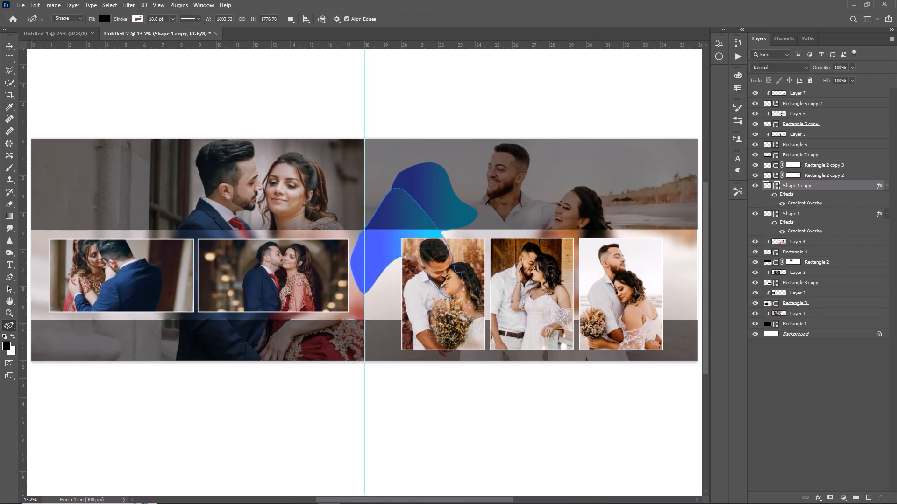
Step: Change the duplicated blob's Gradient Overlay to the Pink_17 preset
double_click(801, 204)
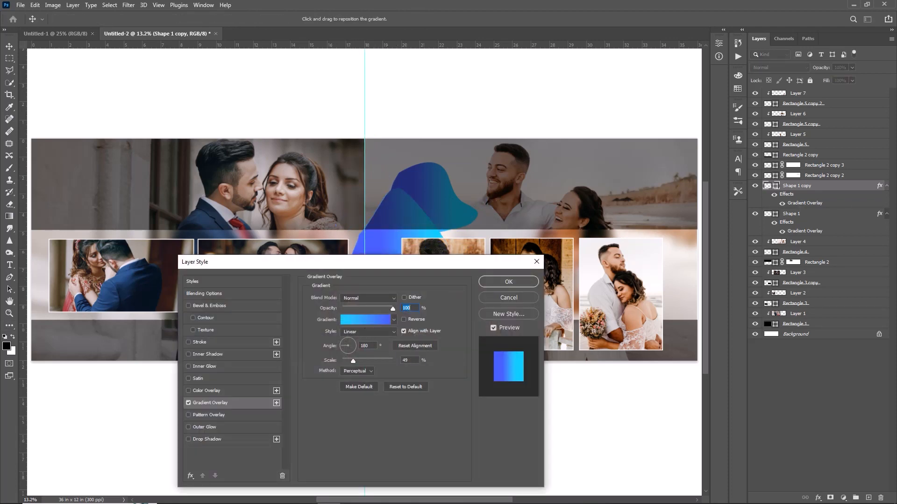
click(365, 320)
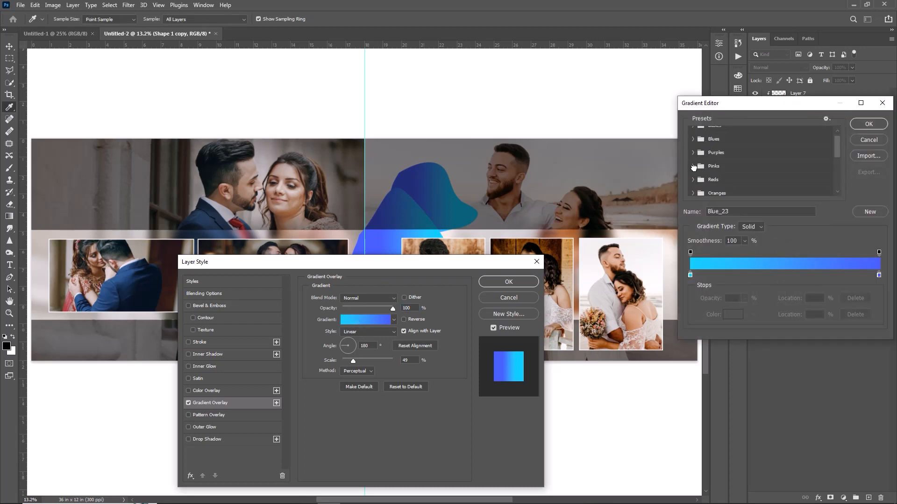
click(694, 167)
scroll(794, 168, down, 1)
click(808, 163)
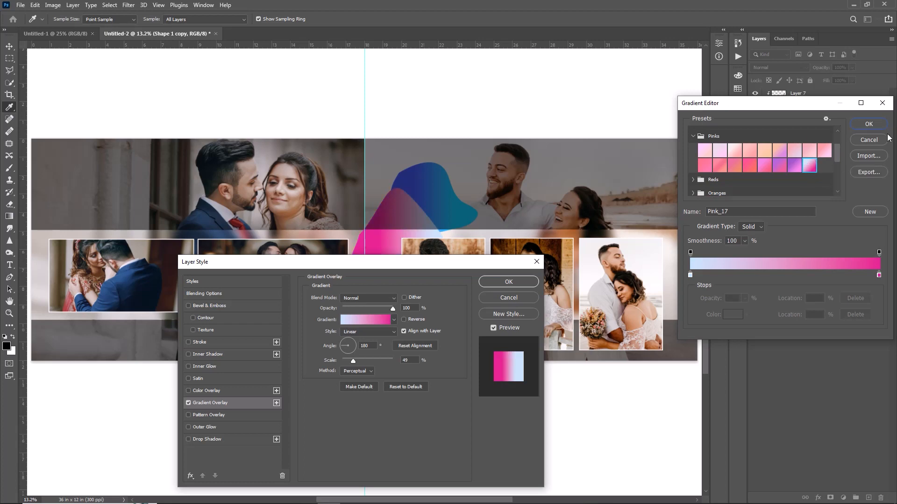
click(869, 124)
click(509, 281)
Step: Duplicate the pink blob, move the copy below the original and transform its shape
key(ctrl+j)
key(v)
drag(393, 242, 381, 366)
key(ctrl+t)
key(ctrl+shift+w)
drag(434, 367, 460, 361)
click(463, 19)
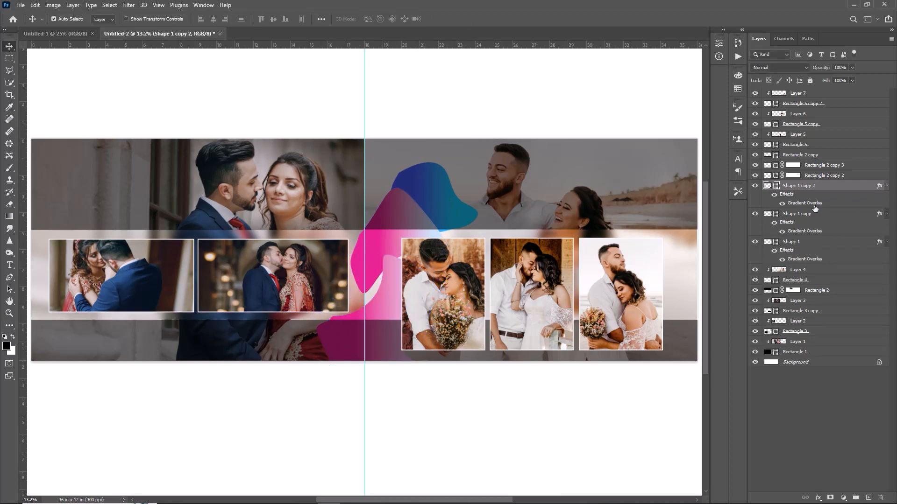
Step: Change the second copy's Gradient Overlay to a green-to-yellow preset from the Greens group
double_click(814, 204)
click(365, 320)
click(693, 193)
scroll(765, 187, down, 2)
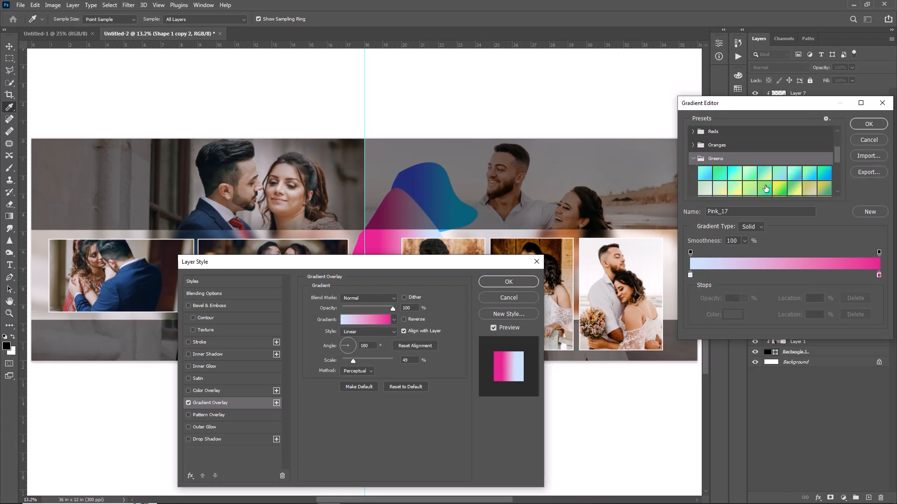
click(779, 188)
click(866, 124)
click(508, 281)
Step: Transform the green-yellow blob and position it around the left photo frame on the right page
key(ctrl+t)
drag(375, 312, 613, 245)
drag(627, 182, 398, 217)
drag(380, 263, 398, 263)
click(463, 19)
Step: Move the pink blob behind the right page's middle frame and the blue blob behind its right frame
drag(430, 197, 502, 196)
key(ctrl+z)
drag(377, 252, 493, 280)
drag(449, 187, 654, 299)
drag(524, 234, 531, 230)
click(687, 290)
Step: Duplicate the green-yellow blob onto the left page and place its layer beneath the first framed photo
click(382, 307)
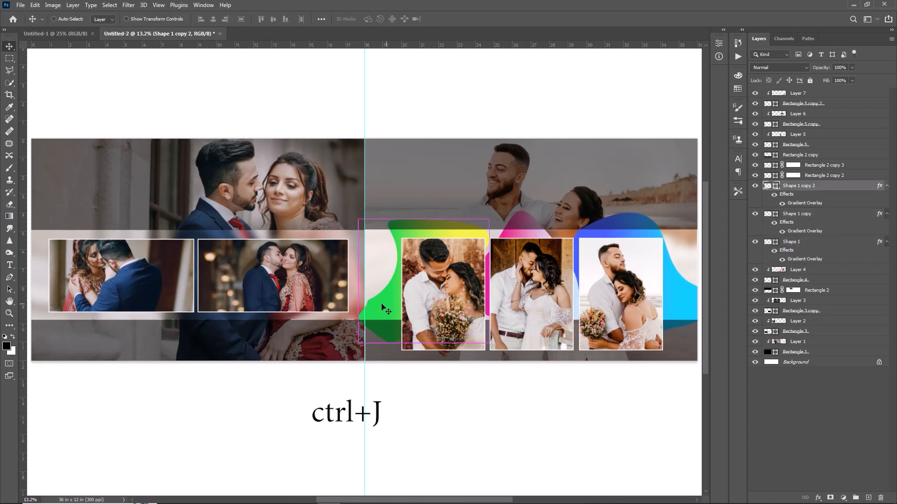
key(ctrl+j)
drag(382, 308, 73, 301)
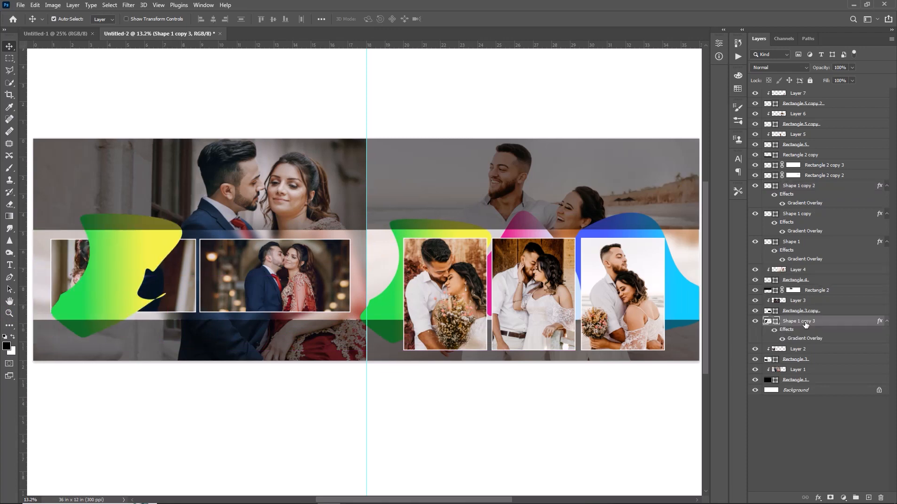
drag(787, 319, 807, 366)
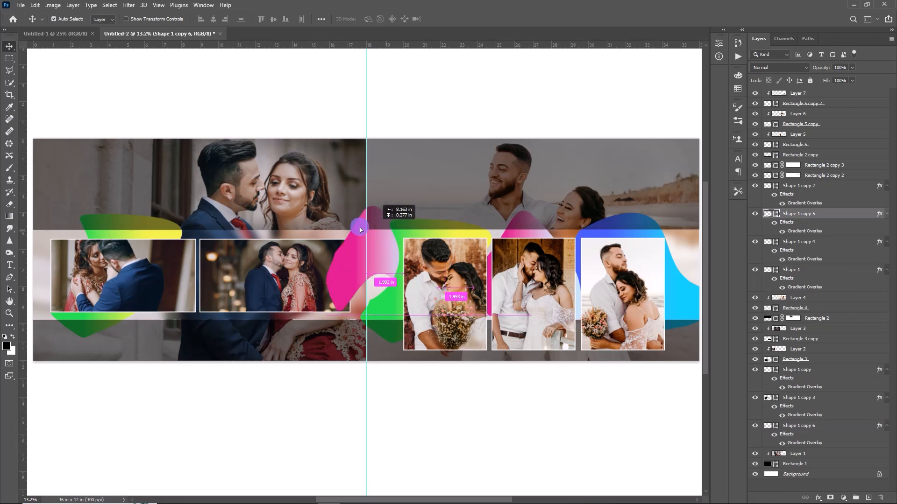
Step: Place the pink blob copy behind the left page's second framed photo, and rotate and enlarge it around that frame
drag(374, 205, 248, 220)
drag(811, 212, 835, 345)
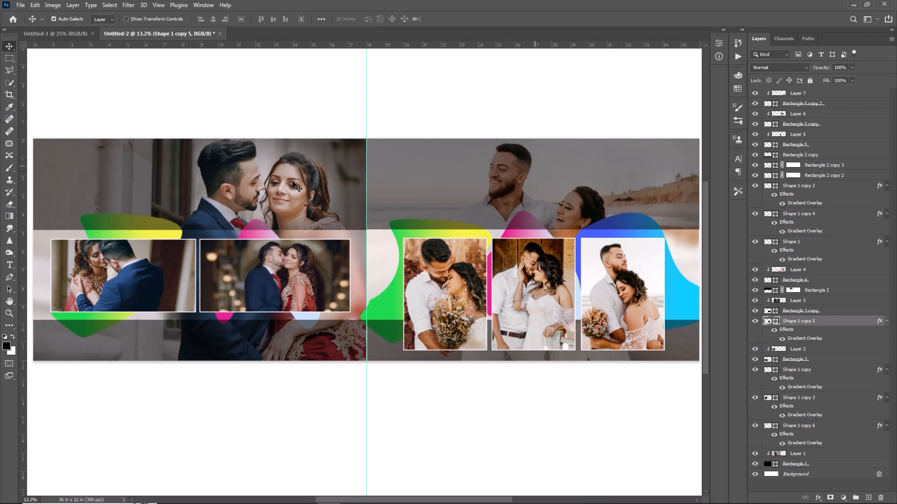
key(ctrl+t)
drag(186, 290, 186, 276)
drag(262, 275, 323, 282)
drag(421, 234, 446, 301)
drag(322, 275, 320, 282)
Step: Warp the pink blob copy so that its edges extend around the left page's second frame
right_click(266, 276)
click(281, 345)
drag(272, 344, 232, 343)
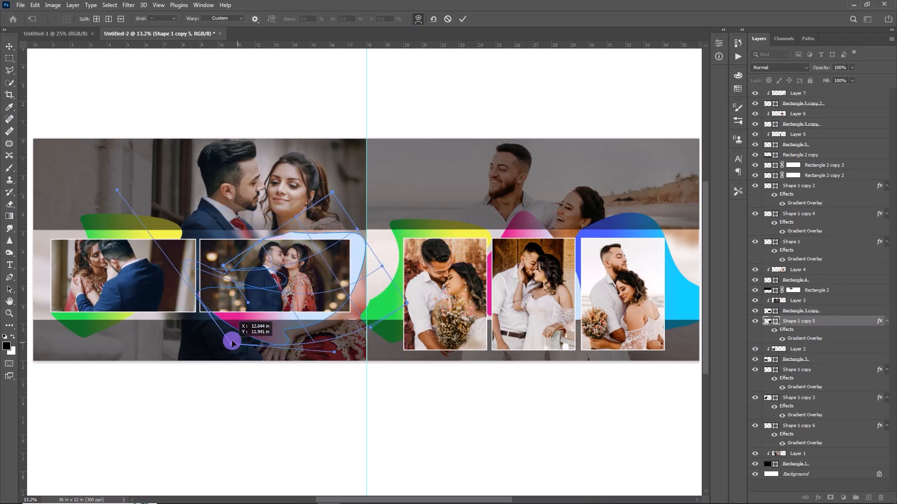
click(462, 19)
Step: Duplicate the blue blob onto the left page and place its layer beneath the framed photos
alt+click(578, 285)
alt+click(670, 285)
drag(670, 286, 275, 273)
drag(809, 249, 811, 392)
Step: Shift the left page's green-yellow blob toward the outer edge and warp it to wrap around the first frame
drag(116, 230, 82, 229)
key(ctrl+t)
drag(148, 213, 154, 206)
drag(110, 261, 115, 273)
click(419, 20)
drag(63, 354, 59, 172)
scroll(64, 310, down, 1)
drag(39, 370, 48, 368)
click(462, 19)
Step: Warp the left page's blue blob so it spreads above and below the gap between the two frames
click(238, 254)
key(ctrl+t)
click(418, 19)
drag(309, 243, 375, 234)
drag(214, 244, 162, 260)
drag(214, 357, 185, 321)
drag(308, 357, 284, 323)
drag(167, 357, 148, 361)
click(463, 19)
click(282, 262)
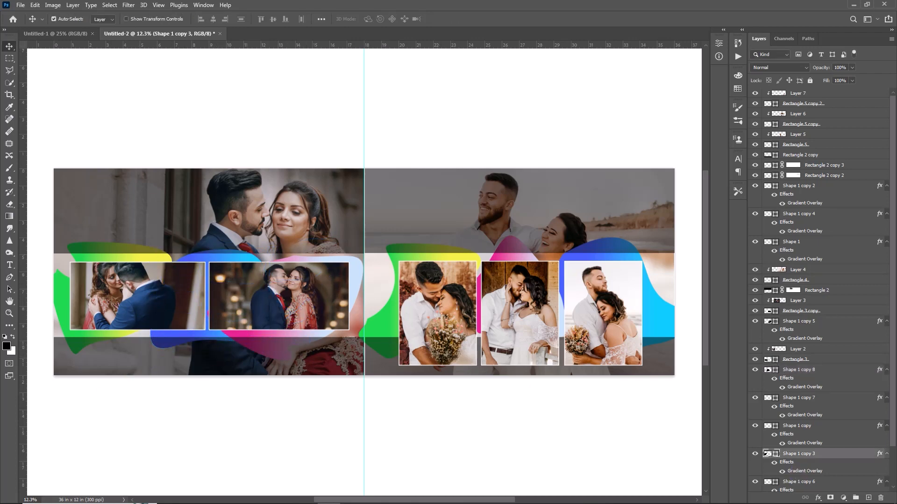
Step: Change the gradient overlay of the left page's green-yellow blob to the Orange_05 preset
double_click(796, 472)
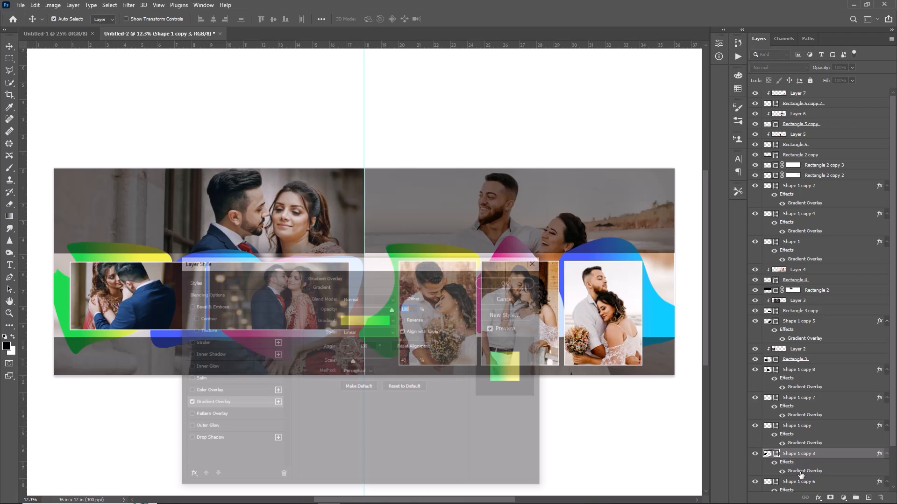
click(382, 316)
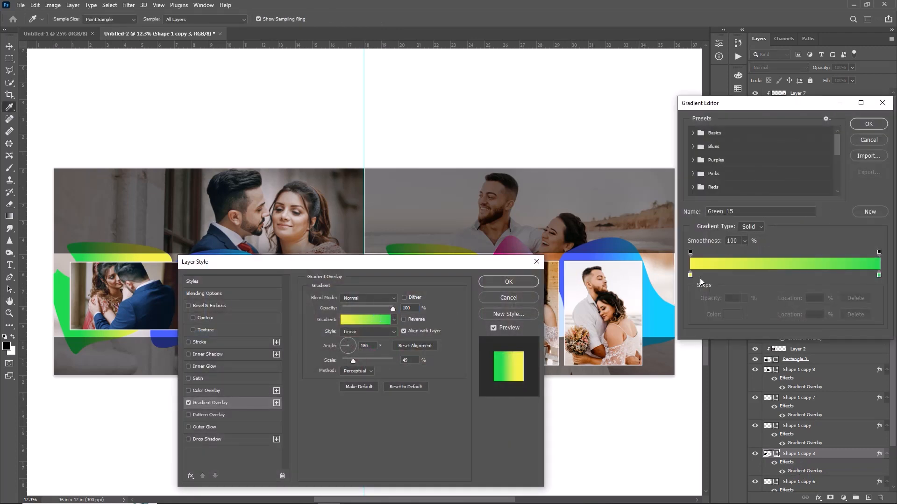
scroll(708, 164, down, 1)
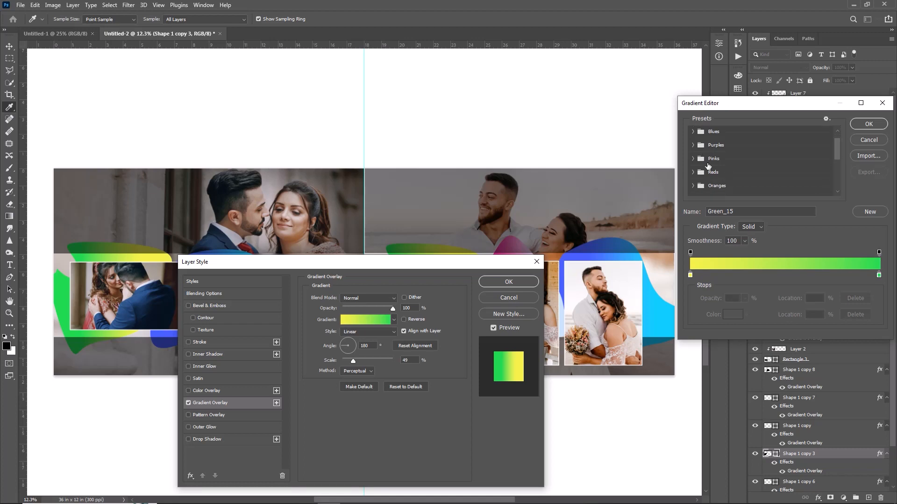
click(693, 186)
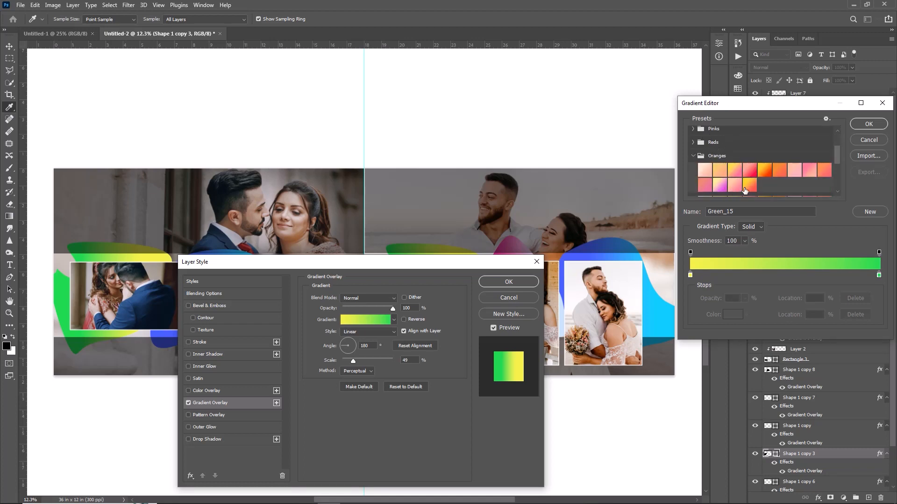
click(765, 170)
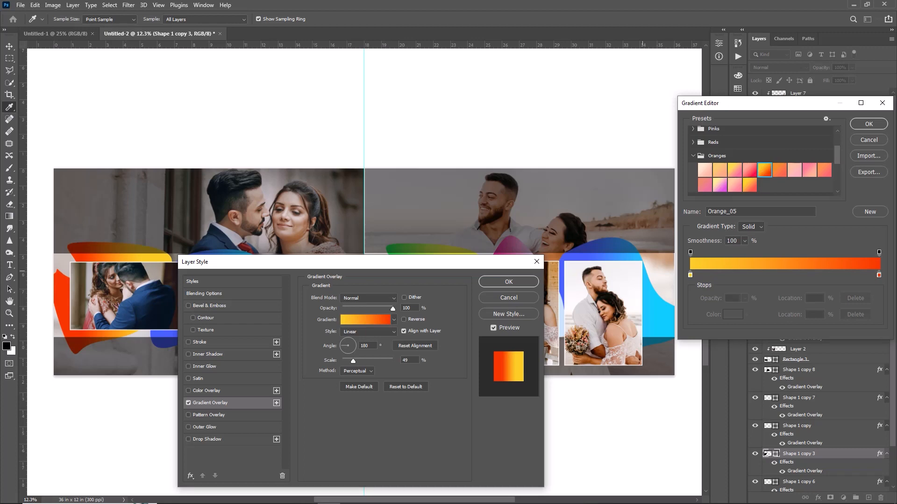
click(869, 123)
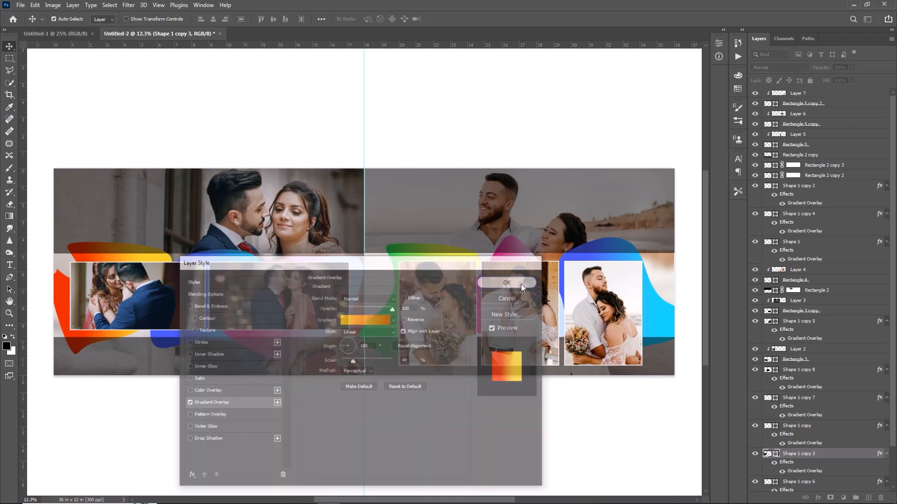
click(521, 282)
Step: Change the gradient overlay of the blob between the left page's two frames to a magenta-to-blue preset
double_click(805, 387)
click(365, 319)
scroll(738, 179, down, 1)
scroll(742, 184, up, 2)
click(693, 133)
click(796, 148)
click(749, 179)
click(705, 163)
click(718, 146)
click(869, 125)
drag(475, 265, 603, 270)
click(638, 288)
Step: Apply the Red_03 gradient preset to the left page's second-frame blob and lower its layer below the Rectangle 3 photo
double_click(805, 339)
click(494, 324)
click(701, 186)
click(704, 142)
click(763, 144)
click(735, 145)
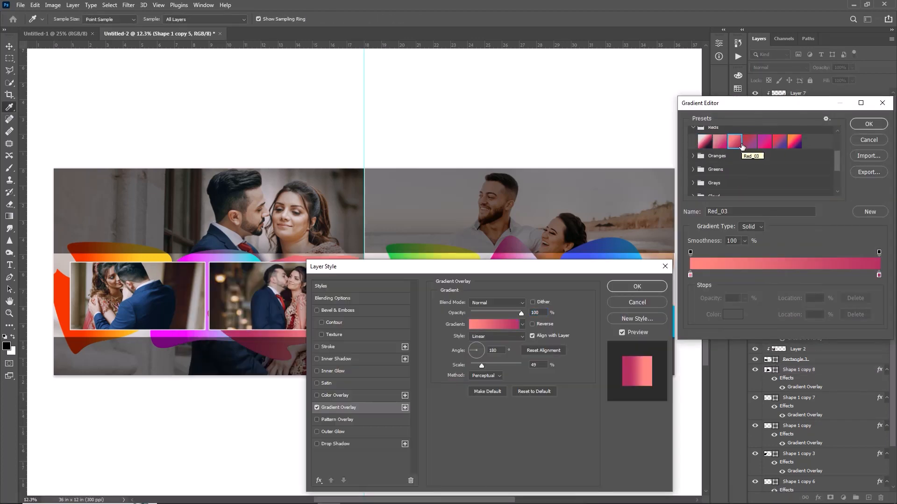
click(865, 123)
click(637, 286)
key(ctrl+[)
key(ctrl+[)
Step: Rasterize the right page's three blob layers: Shape 1 copy 2, Shape 1 copy 4 and Shape 1
click(814, 189)
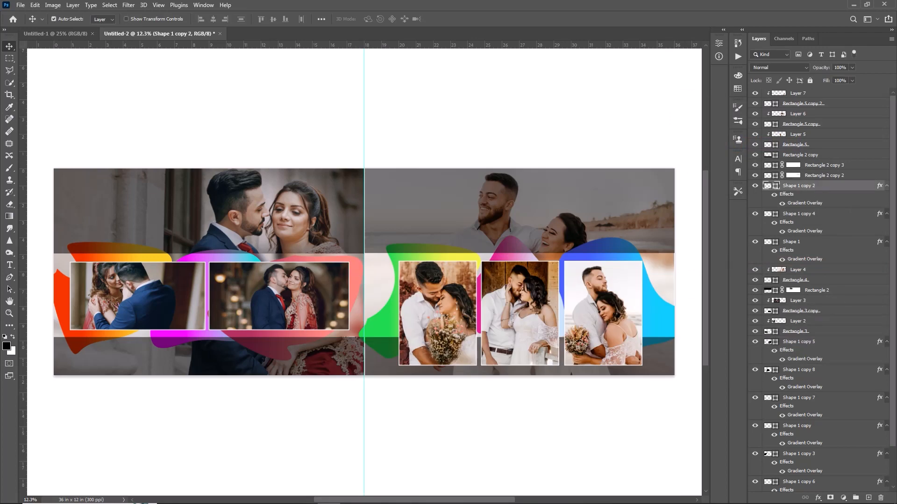
right_click(822, 189)
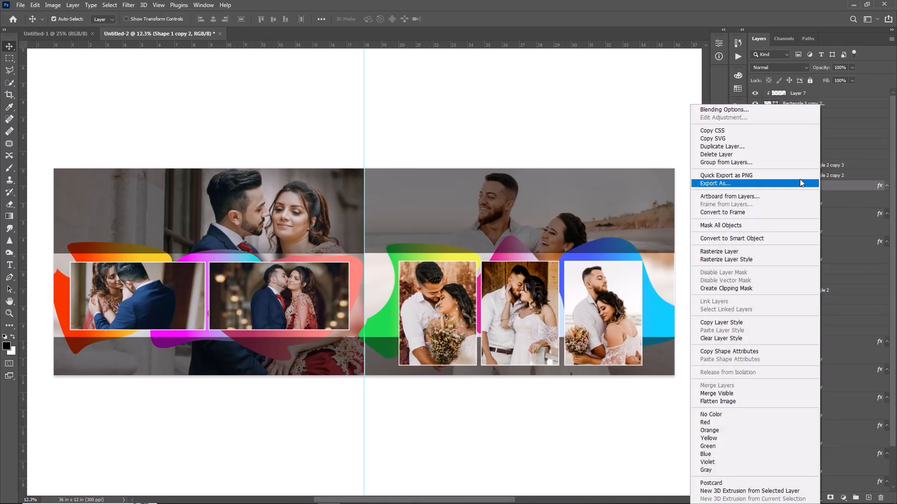
click(724, 254)
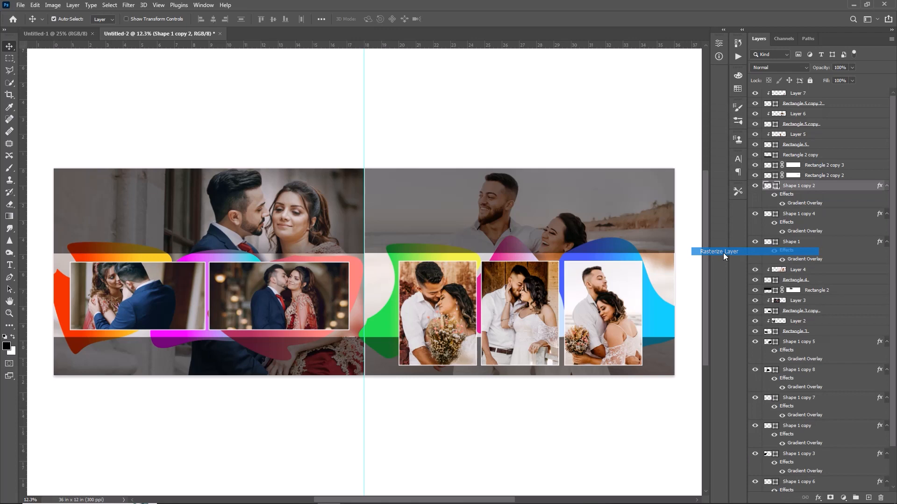
right_click(820, 215)
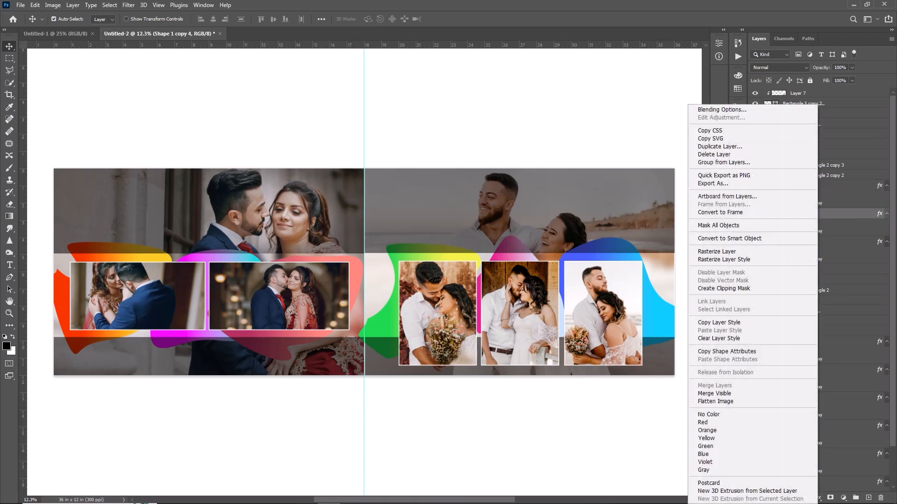
click(724, 253)
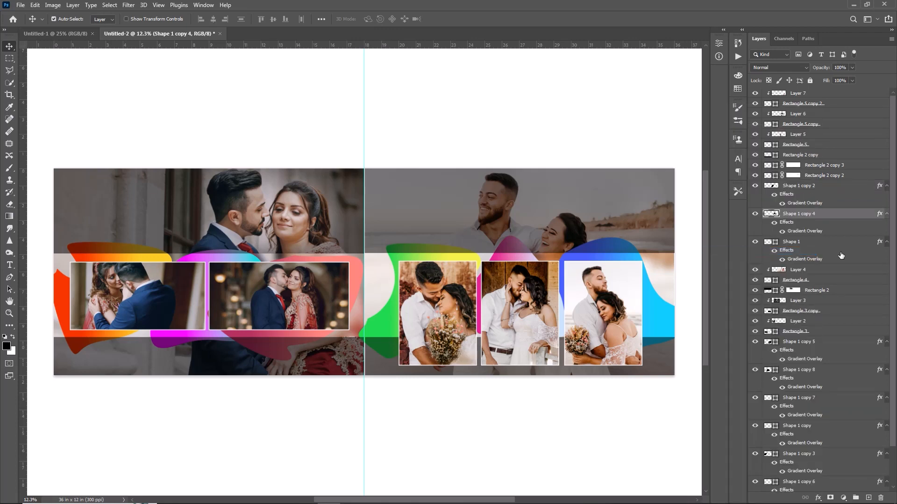
right_click(840, 255)
click(723, 252)
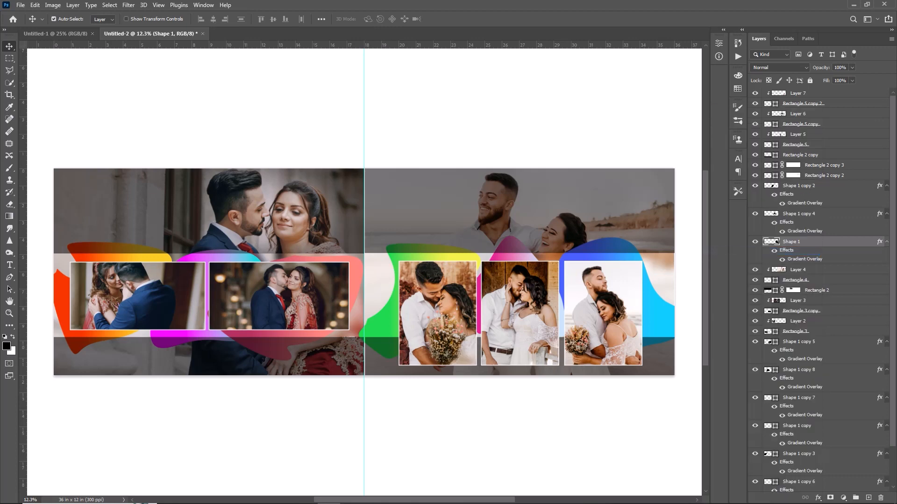
Step: Merge the right page's three rasterized blobs into one layer
ctrl+click(789, 216)
ctrl+click(790, 187)
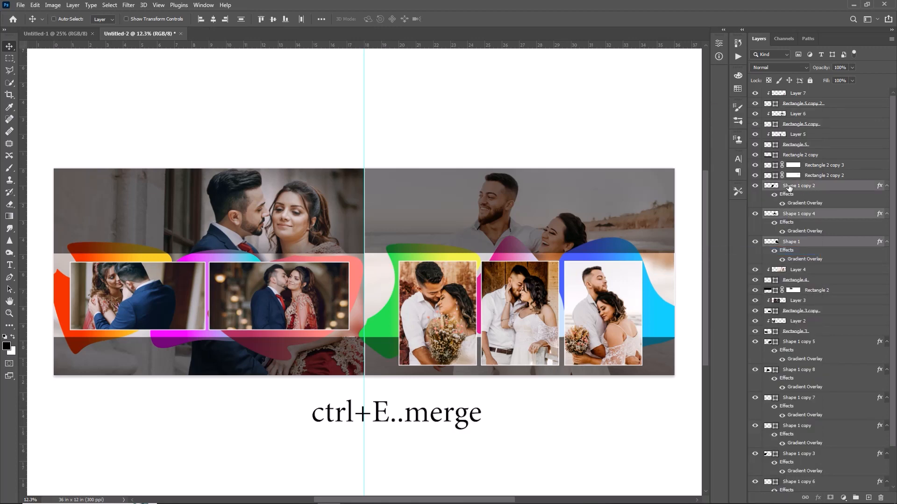
key(ctrl+e)
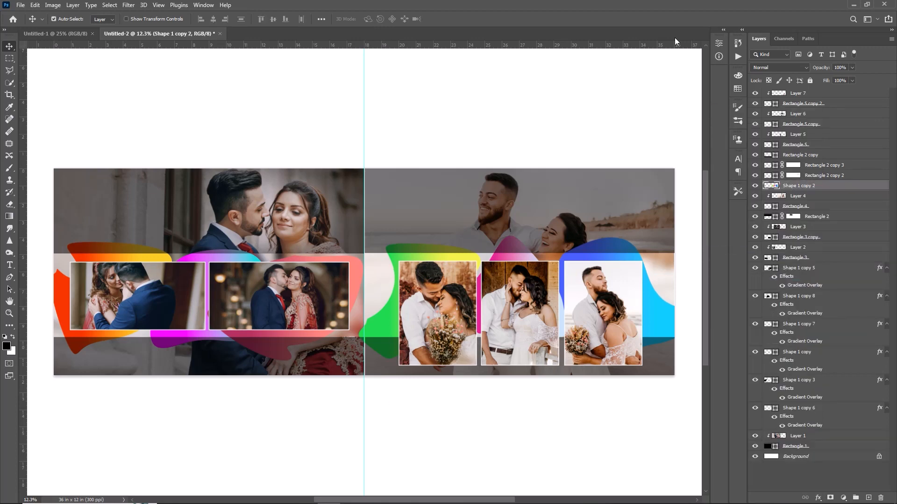
Step: Apply a Gaussian Blur with a radius of 130.2 pixels to the right page's merged blobs
click(130, 6)
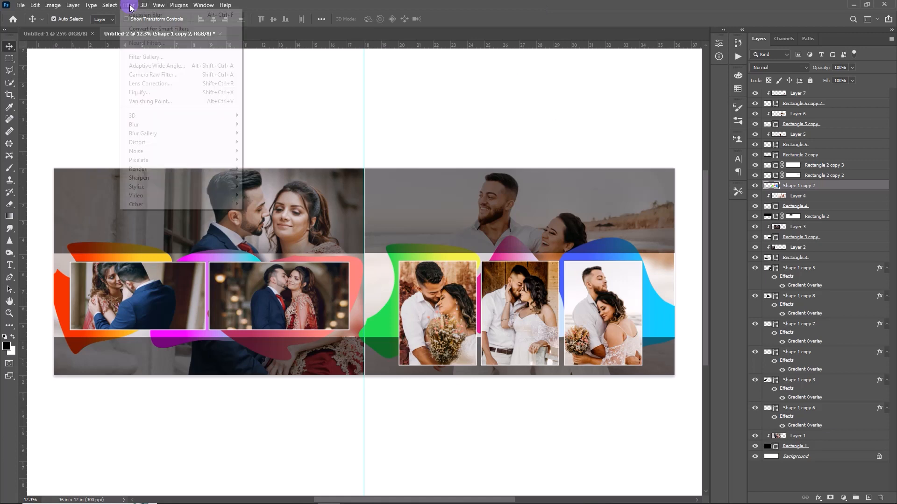
mouse_move(223, 134)
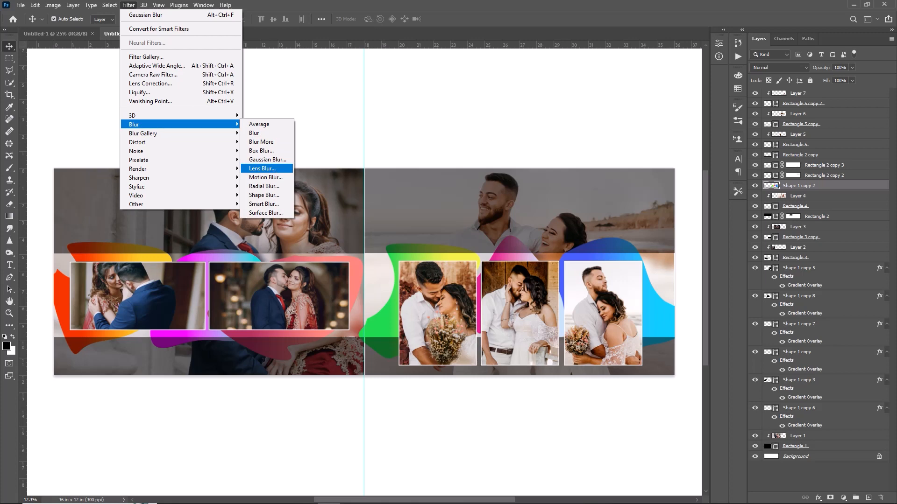
click(271, 160)
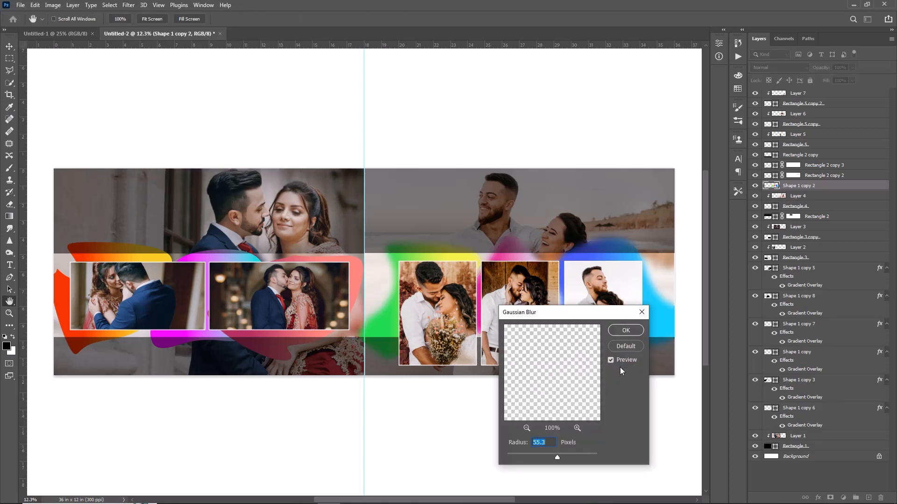
click(570, 456)
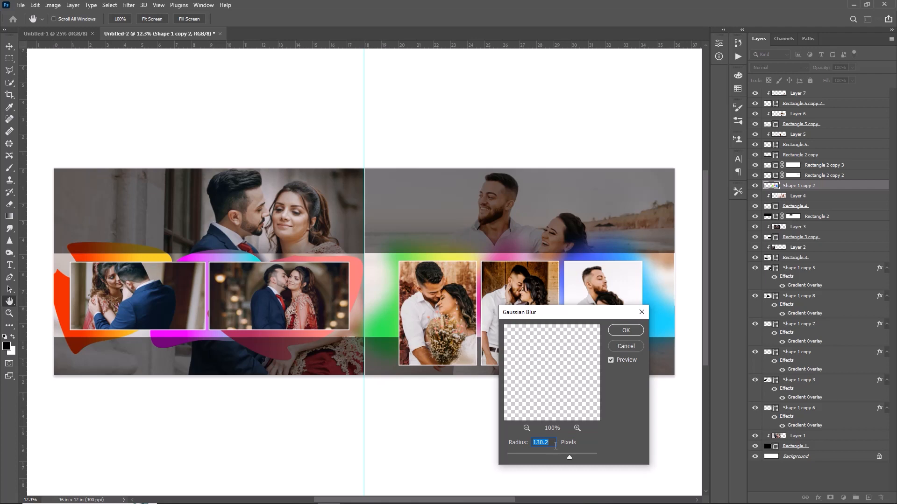
click(627, 329)
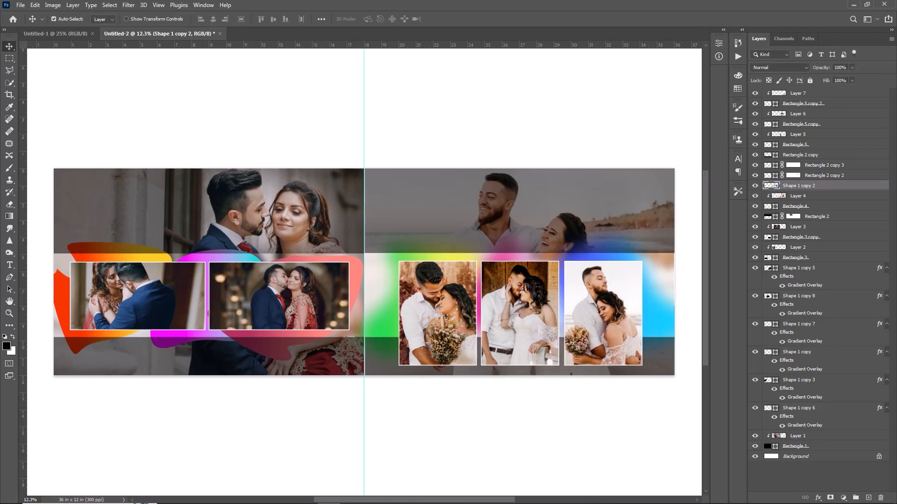
Step: Delete the unused blob copies and rasterize the left page's three blob layers
click(812, 322)
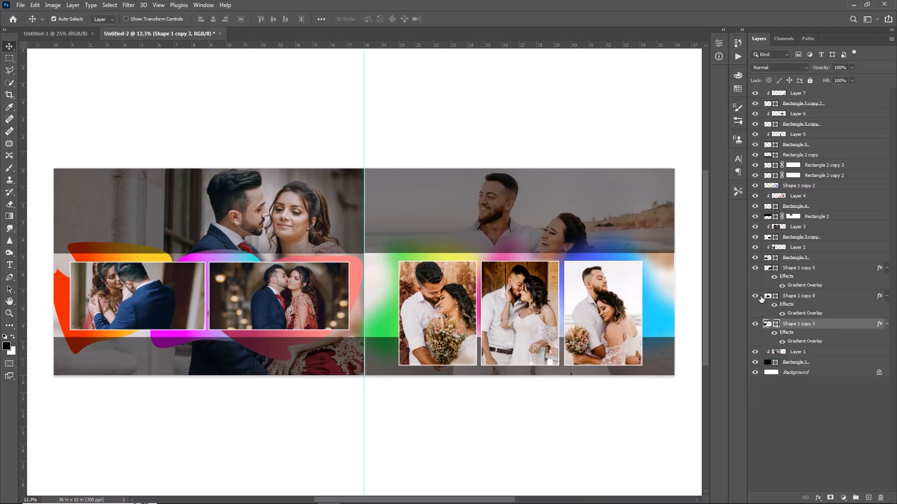
ctrl+click(801, 270)
right_click(828, 268)
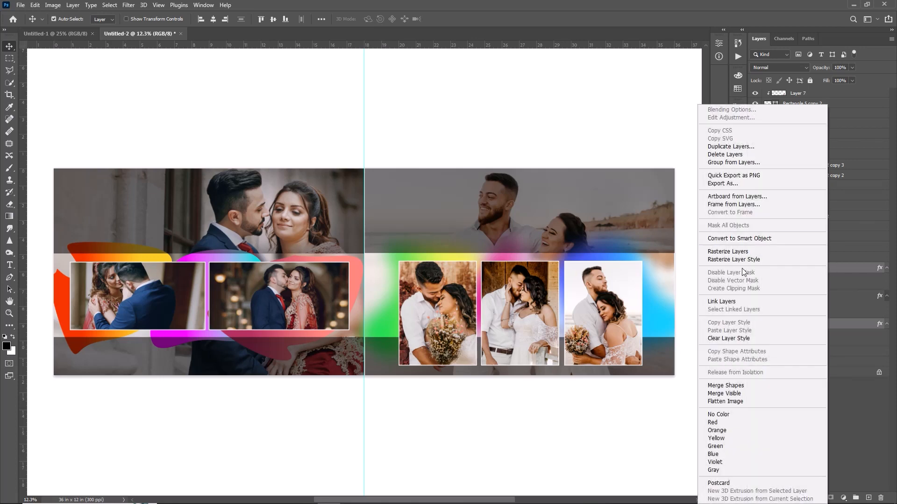
click(736, 251)
click(821, 298)
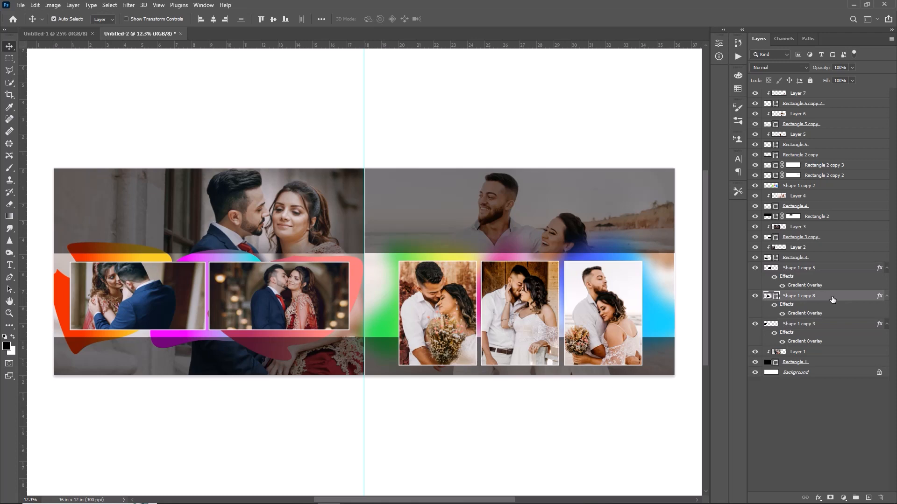
right_click(831, 298)
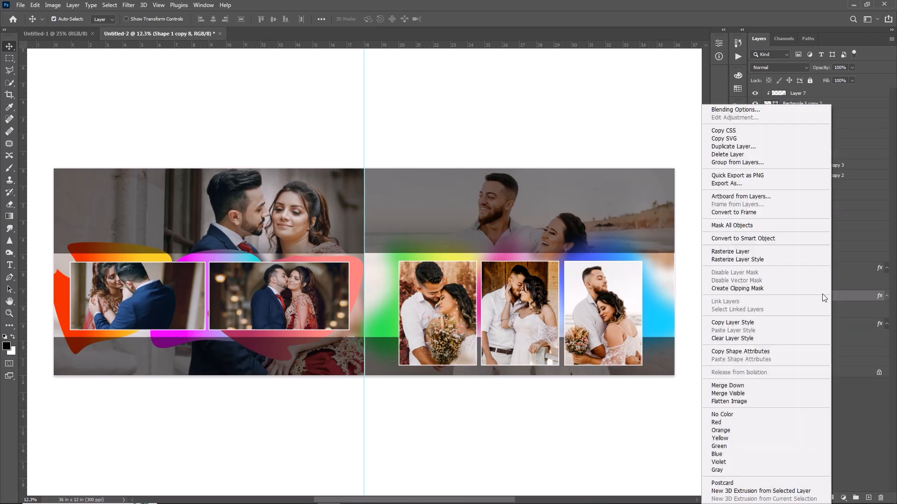
click(739, 253)
Step: Merge the left page's three rasterized blobs, Shape 1 copy 3, copy 8 and copy 5, into one layer
click(820, 327)
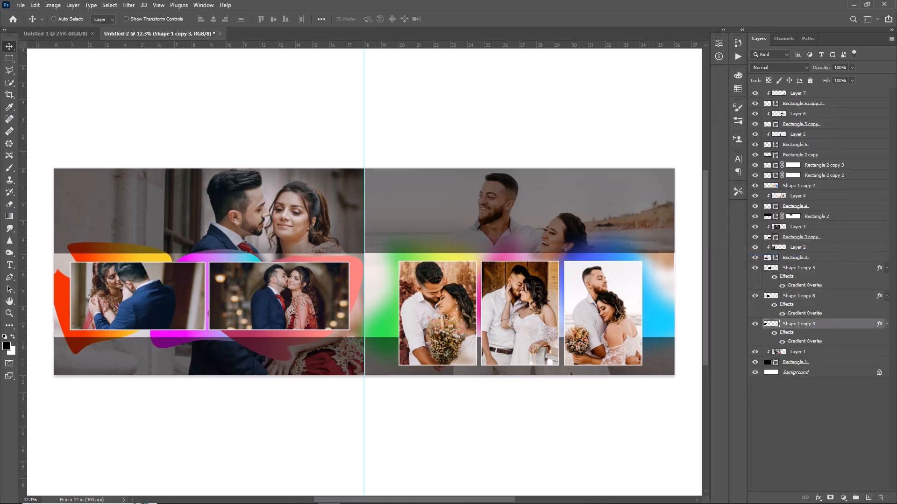
ctrl+click(812, 272)
ctrl+click(812, 272)
ctrl+click(807, 298)
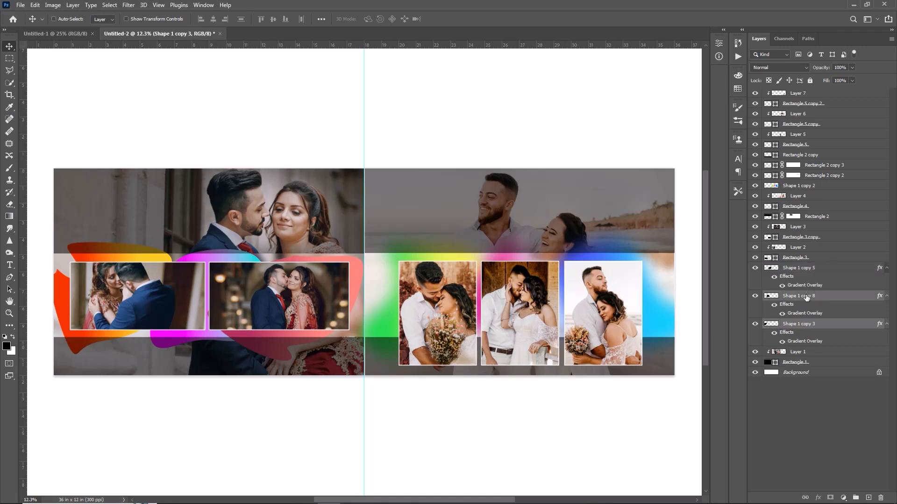
ctrl+click(807, 267)
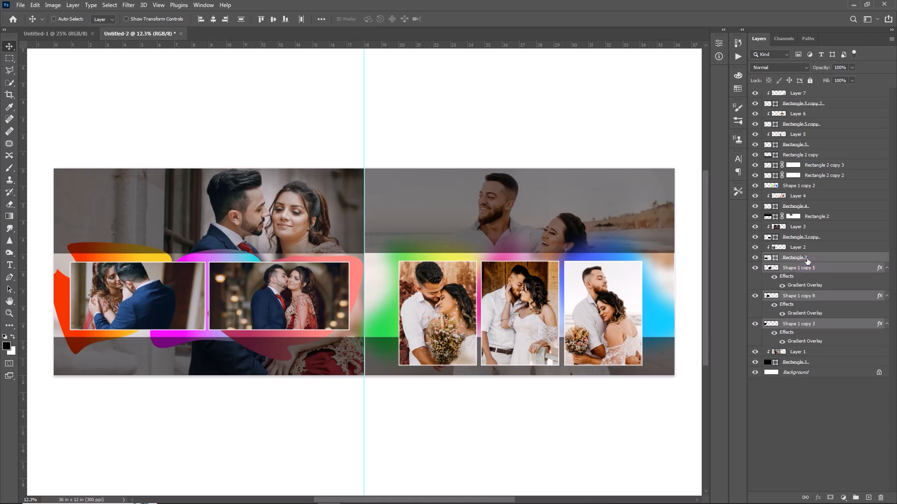
key(ctrl+e)
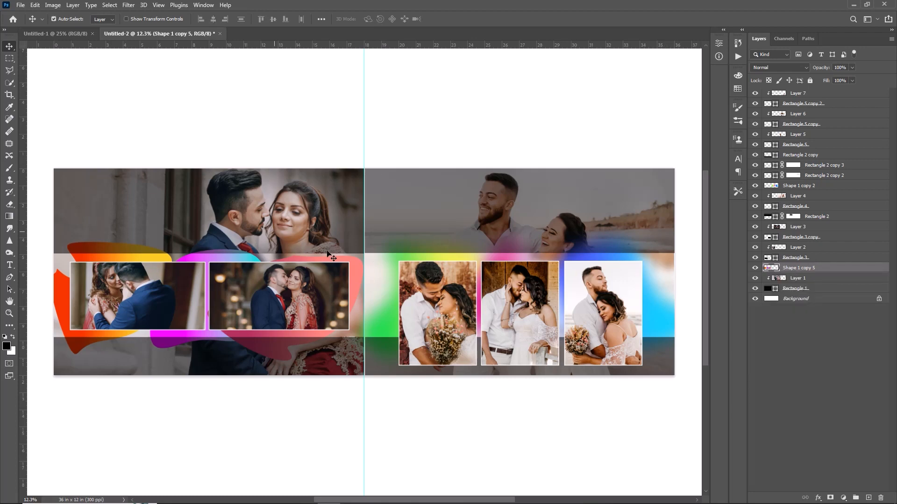
Step: Blur the left page's merged blobs with a 130.2-pixel Gaussian Blur
click(128, 6)
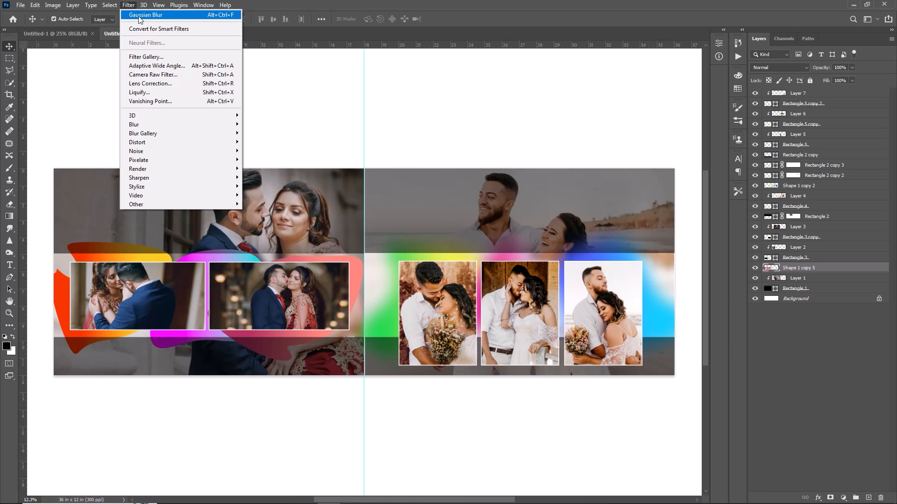
mouse_move(168, 125)
click(260, 159)
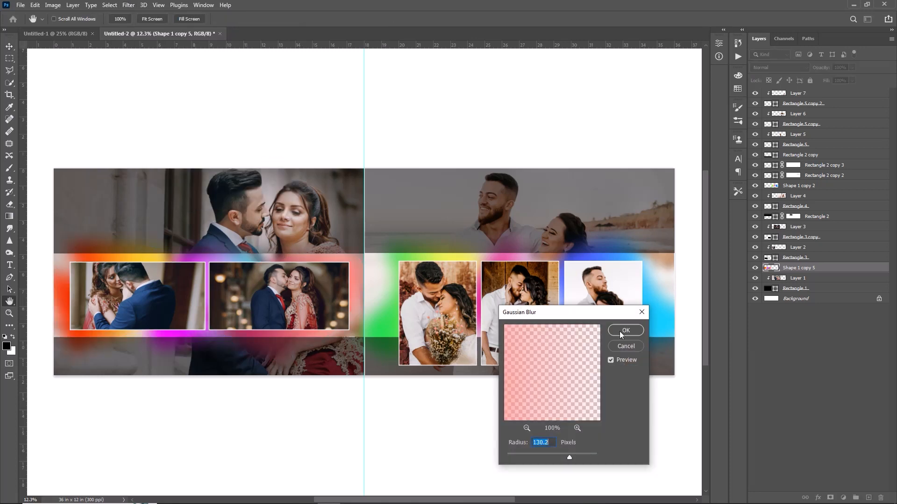
click(620, 332)
Step: Scale the left page's blurred colour layer to about 91.7% width and 85.1% height so it stays within its page
key(ctrl+t)
drag(386, 297, 349, 300)
drag(207, 225, 207, 233)
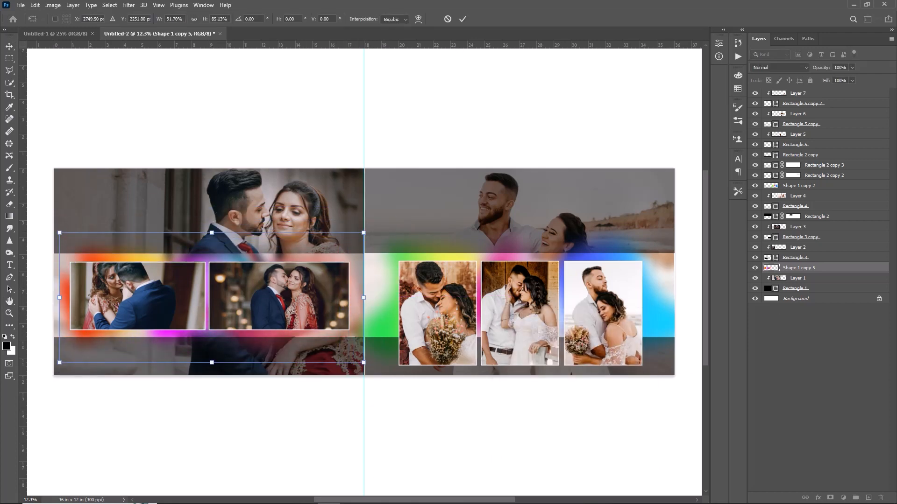
click(462, 19)
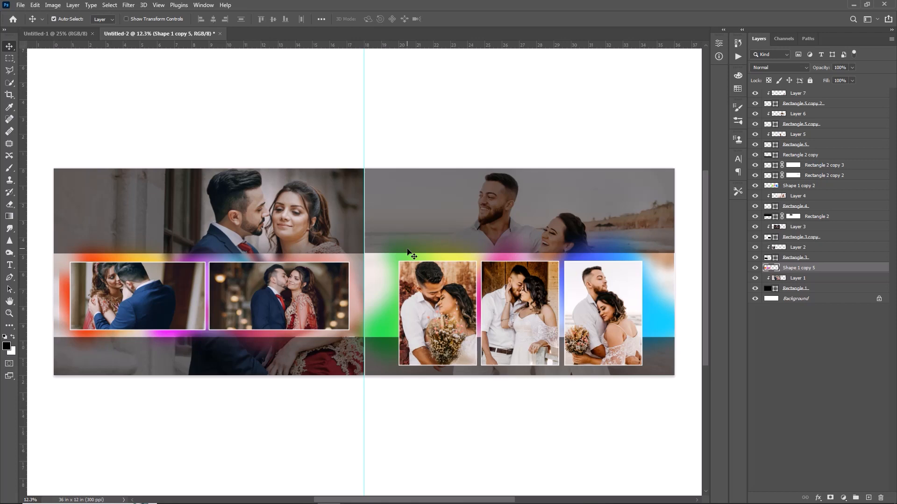
Step: Transform the right page's blurred colour layer to fit more closely around its three framed photos
click(411, 254)
key(ctrl+t)
drag(378, 295, 357, 302)
click(462, 18)
Step: Widen the right page's blurred colour layer slightly toward the centre of the spread
key(ctrl+t)
click(420, 20)
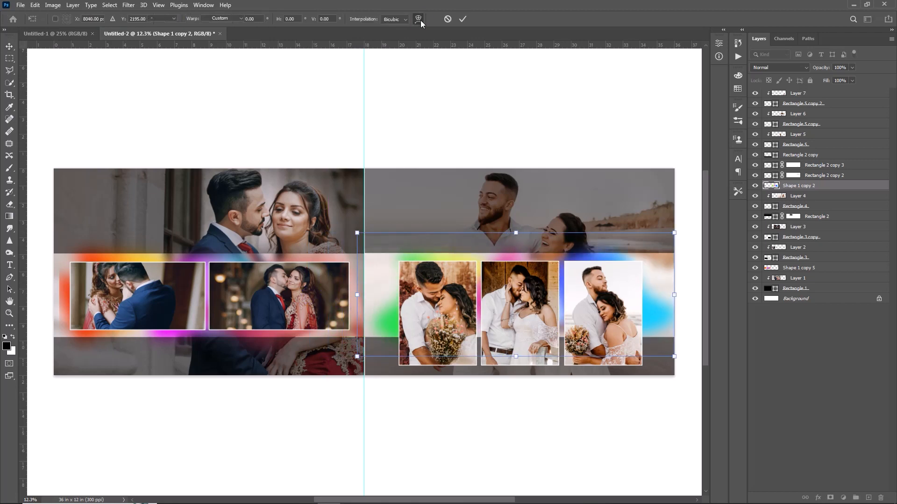
click(418, 19)
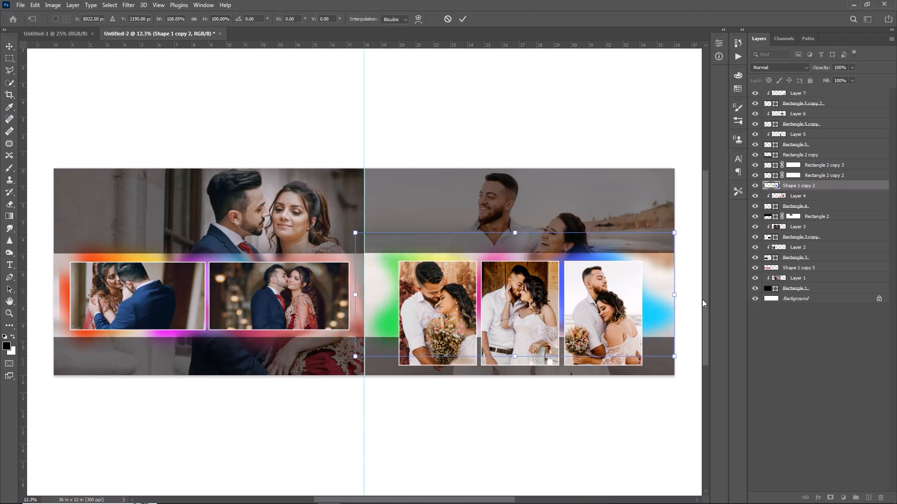
Step: Open the ornament pngwing.com (12) and place it above Rectangle 2 in the left page's upper dark band, beside the couple
click(816, 216)
click(21, 5)
click(24, 25)
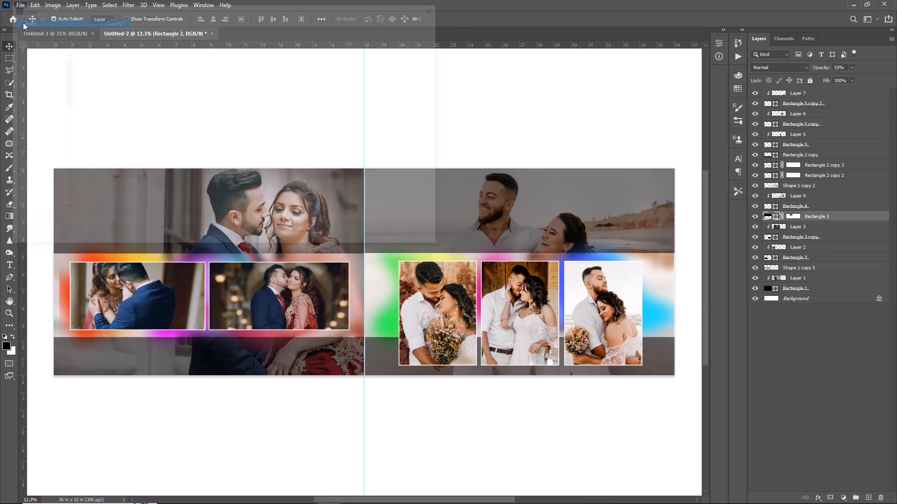
click(156, 156)
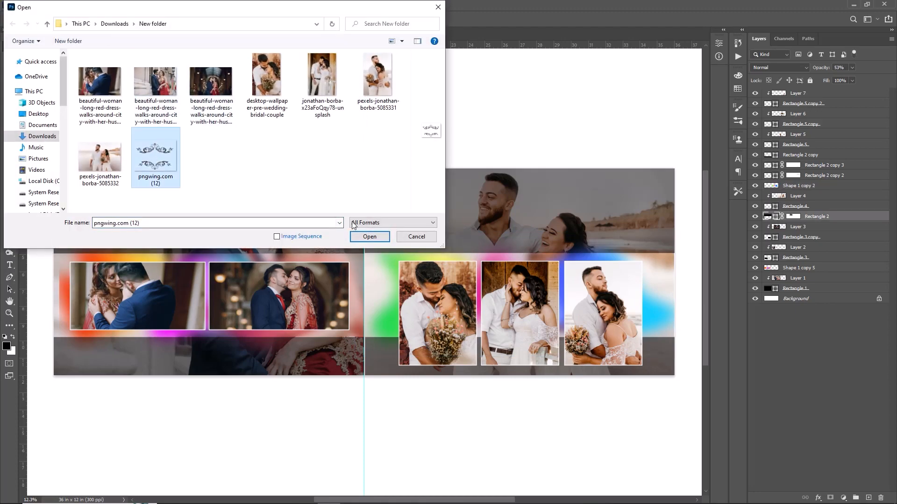
click(372, 238)
drag(281, 212, 120, 199)
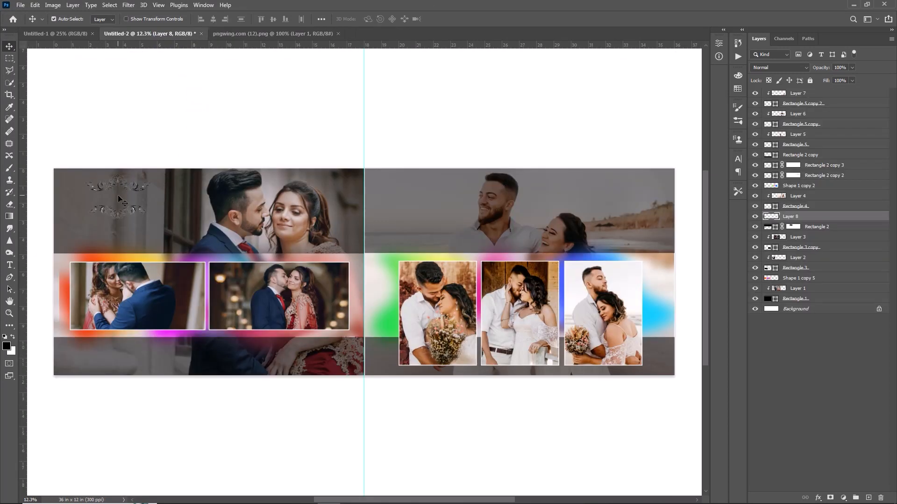
Step: Give the ornament a pale pinkish Color Overlay and shift it slightly down and toward the outer page edge
double_click(855, 217)
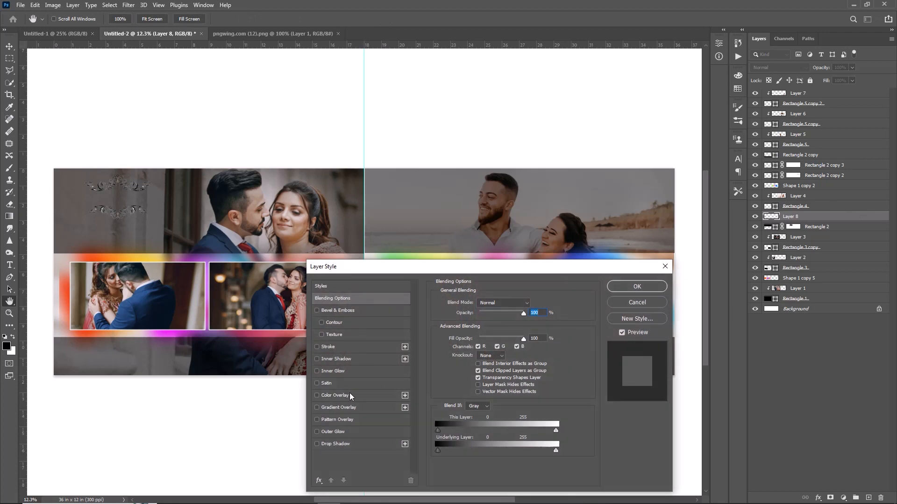
click(351, 396)
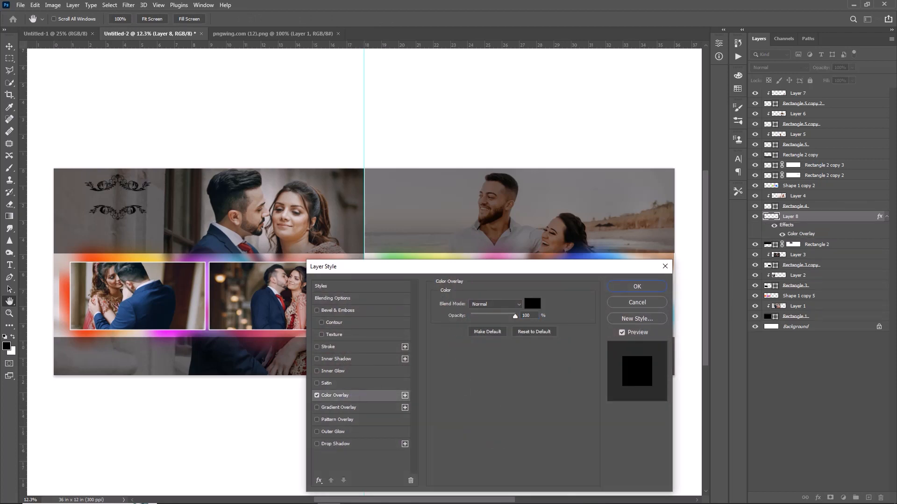
click(533, 304)
click(532, 331)
click(719, 319)
click(630, 286)
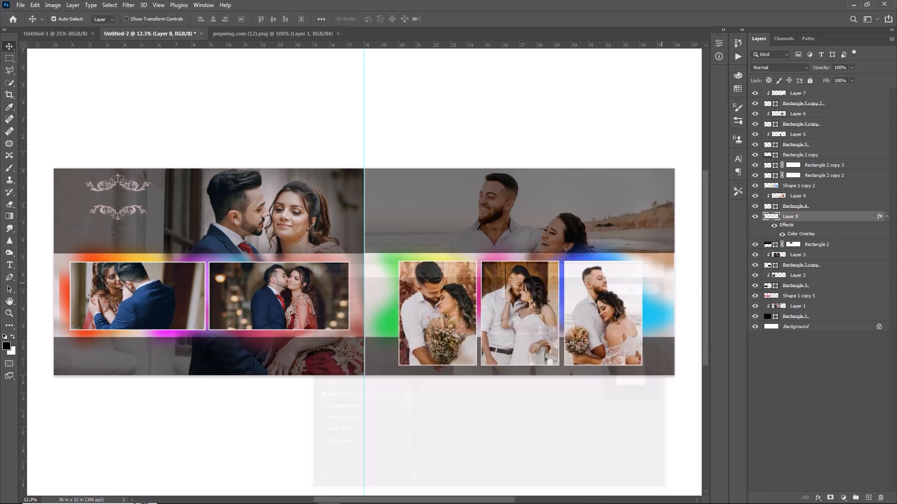
drag(186, 233, 179, 247)
Step: Set up the Pen tool in Shape mode with no fill and a solid c3b4b4 stroke sampled from the ornament
click(10, 279)
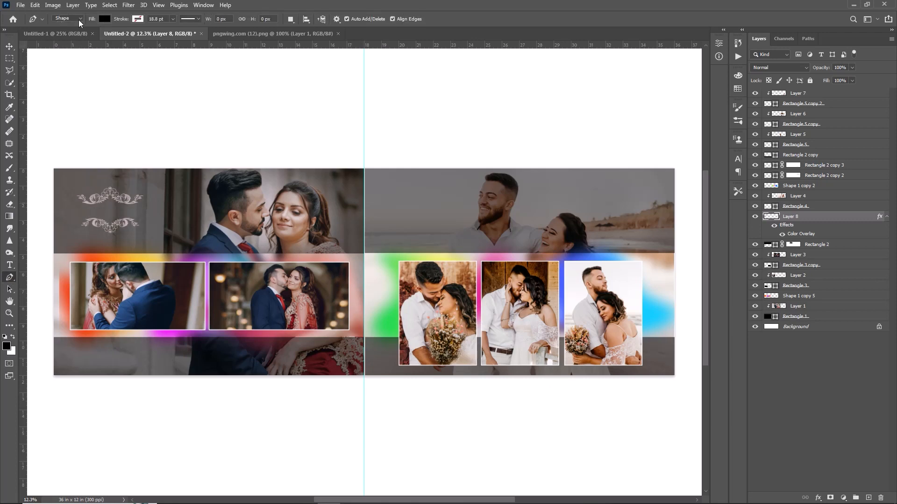
click(104, 20)
click(49, 36)
click(138, 18)
click(138, 18)
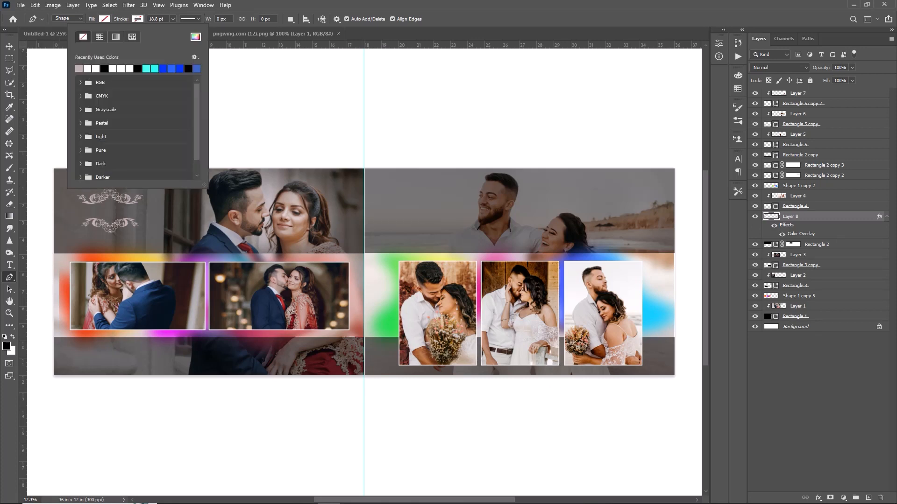
click(195, 37)
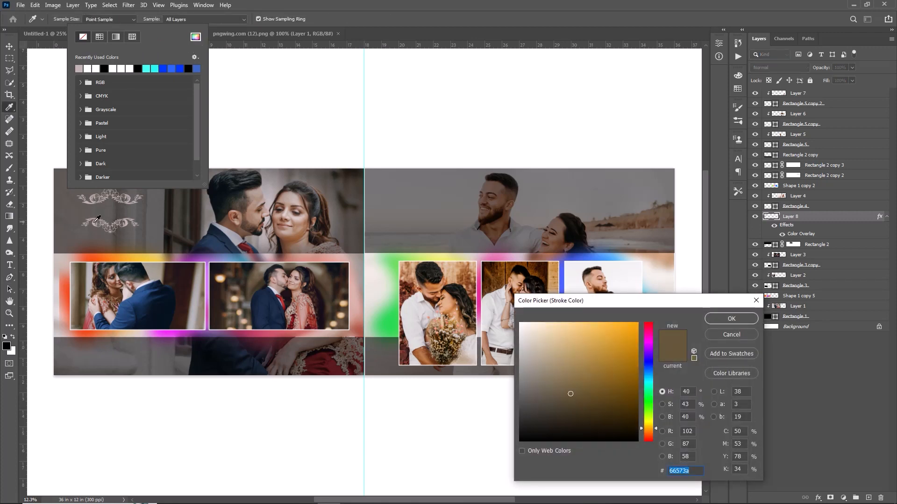
click(96, 220)
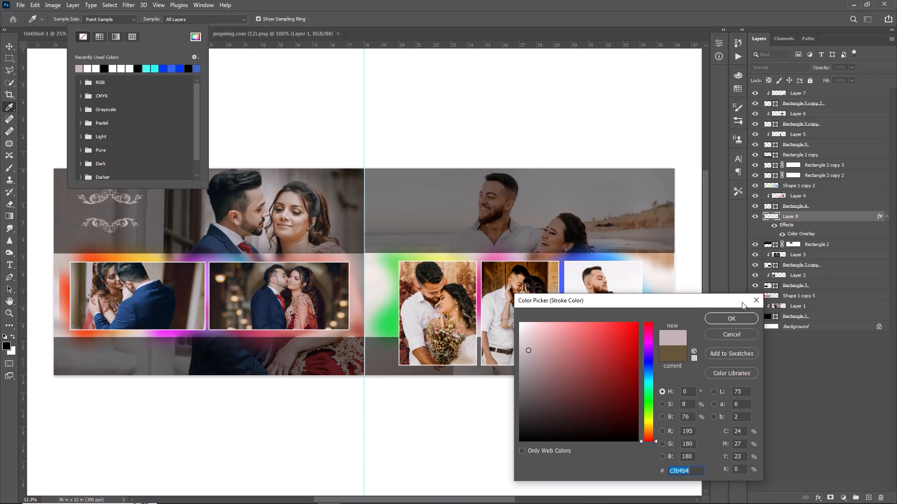
click(732, 319)
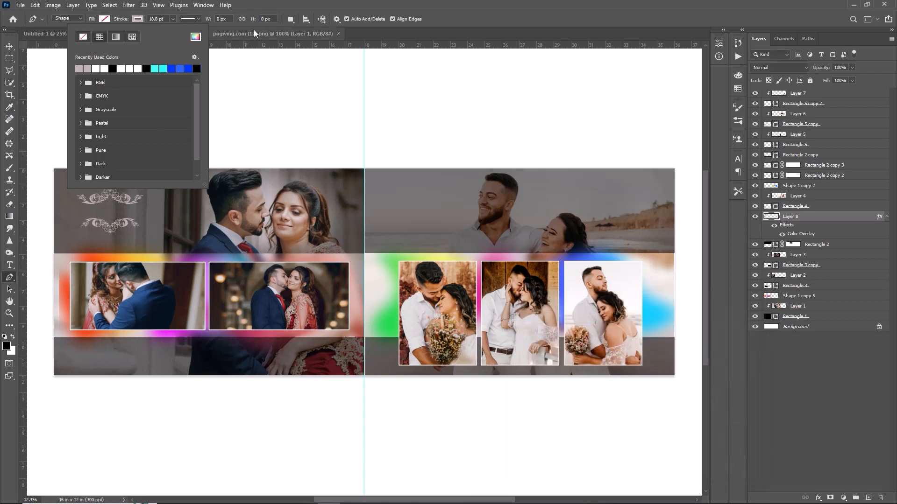
click(385, 37)
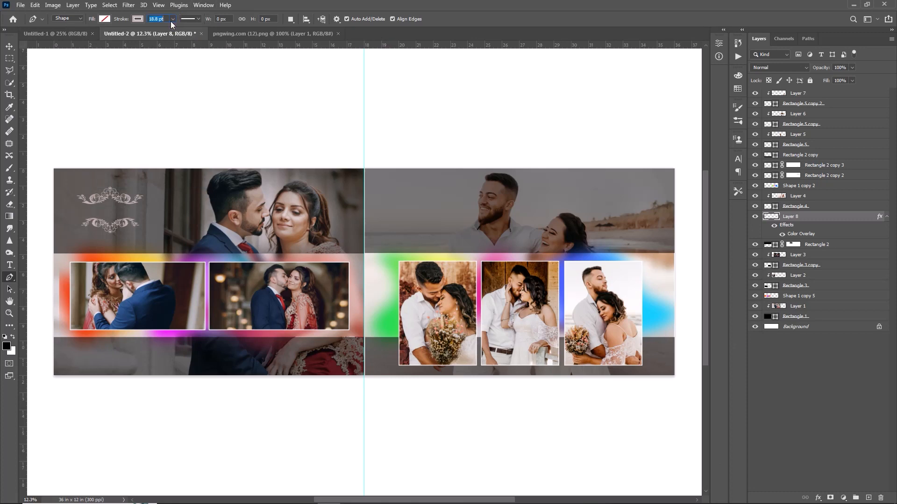
Step: Draw a straight horizontal line with a 4.4 pt stroke just below the upper ornament, spanning about its width
drag(161, 29, 162, 29)
click(72, 206)
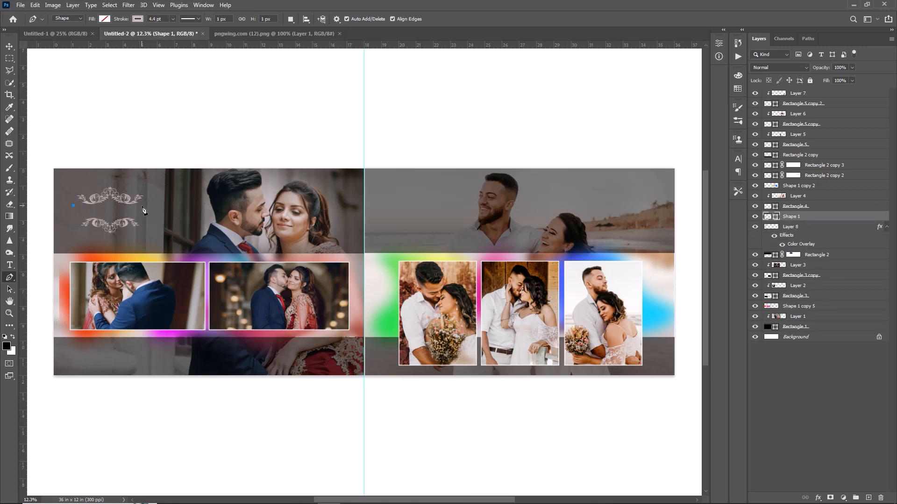
click(143, 205)
Step: Duplicate the horizontal line and move the copy straight down to just above the lower ornament
key(v)
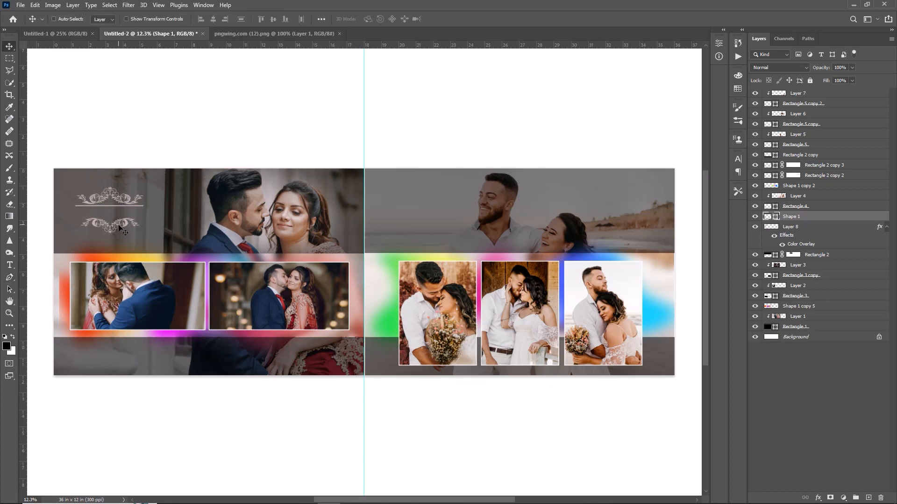
key(ctrl+j)
key(shift+Down)
key(shift+Down)
key(shift+Down)
key(shift+Down)
key(shift+Down)
key(shift+Down)
key(shift+Down)
key(shift+Down)
key(shift+Down)
key(shift+Down)
key(shift+Down)
key(shift+Down)
key(shift+Down)
key(shift+Down)
key(shift+Down)
key(shift+Down)
key(shift+Down)
key(shift+Down)
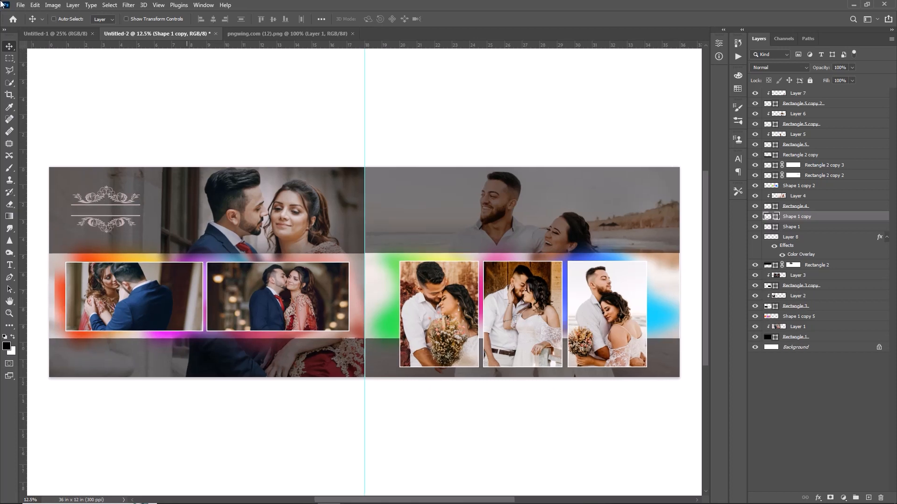
Step: Remove the duplicate line and reduce the remaining line's stroke width to 2 pt
key(ctrl+plus)
key(ctrl+plus)
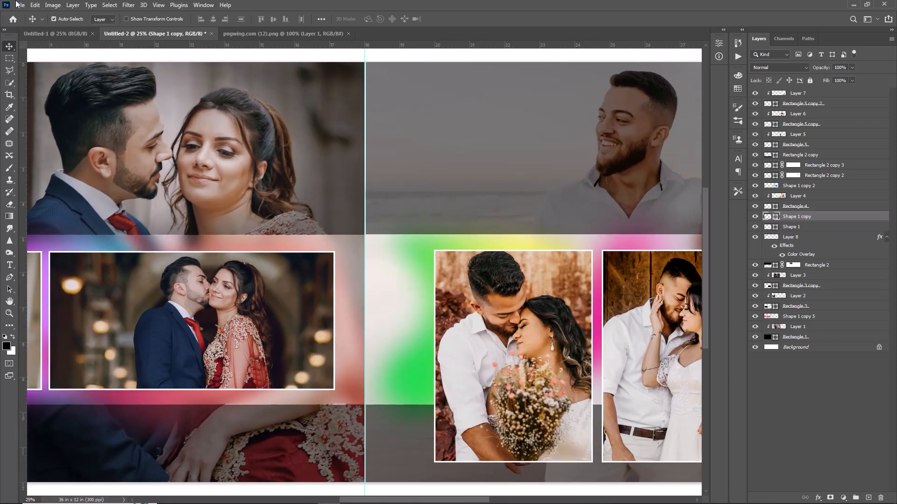
drag(360, 207, 887, 242)
drag(776, 238, 616, 245)
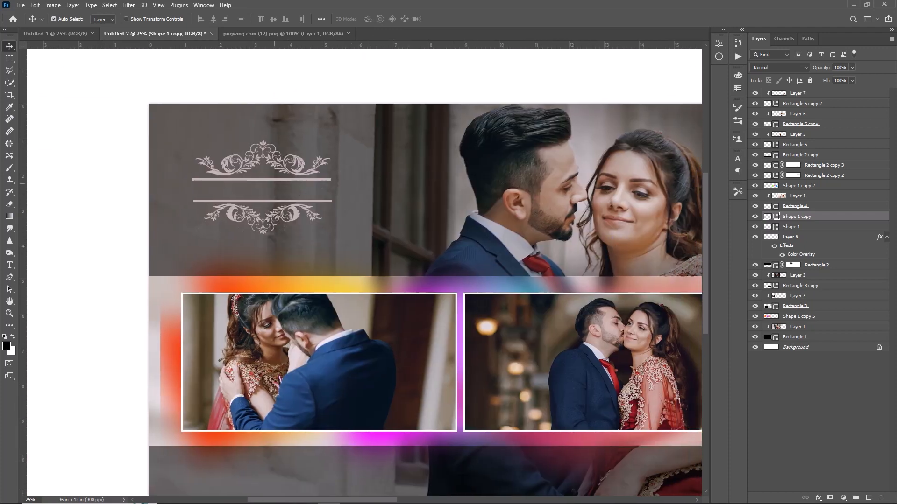
click(265, 180)
key(ctrl+z)
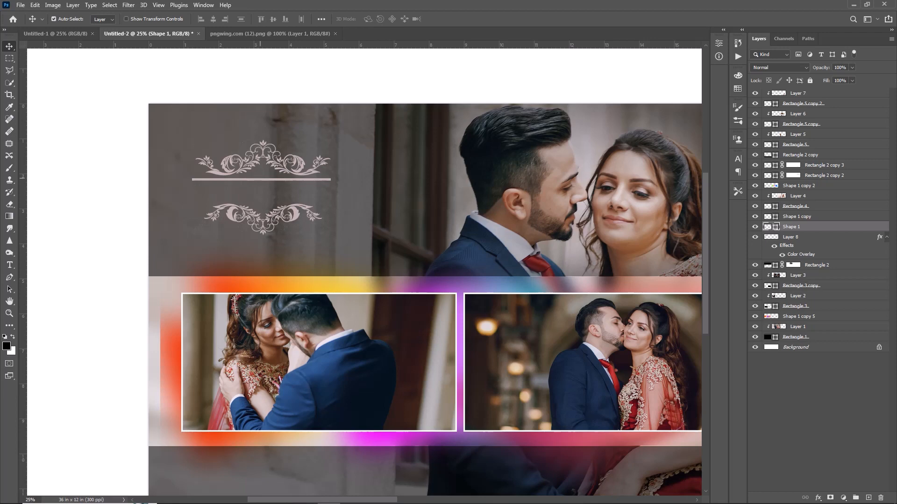
click(260, 182)
click(9, 278)
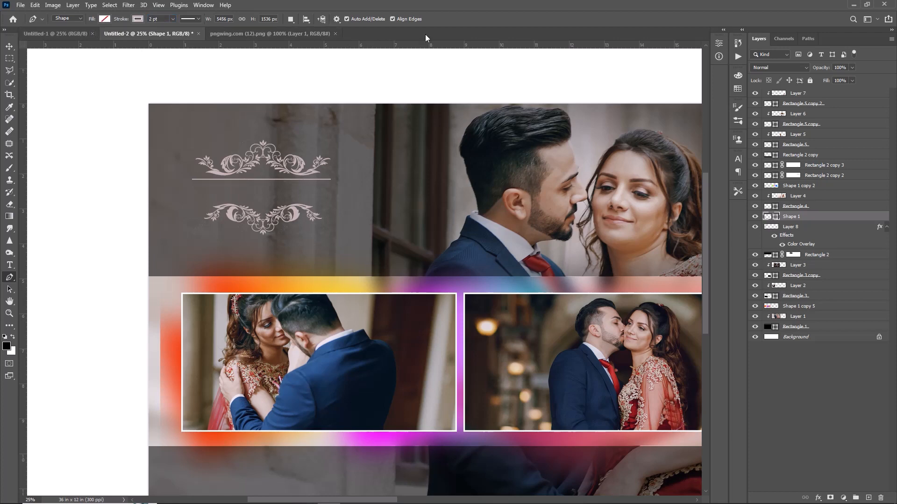
Step: Duplicate the thin line and move the copy straight down to sit just above the lower ornament
key(ctrl+j)
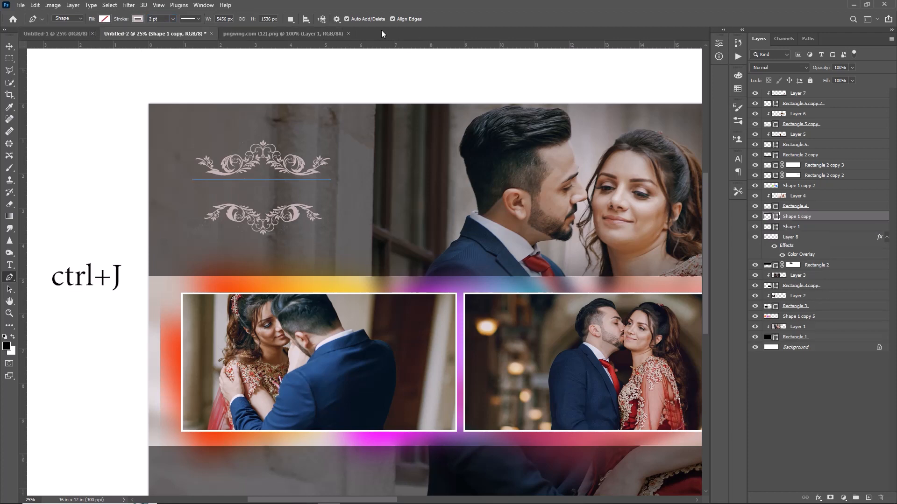
key(v)
key(shift+Down)
key(shift+Down)
key(shift+Down)
key(shift+Down)
key(shift+Down)
key(shift+Down)
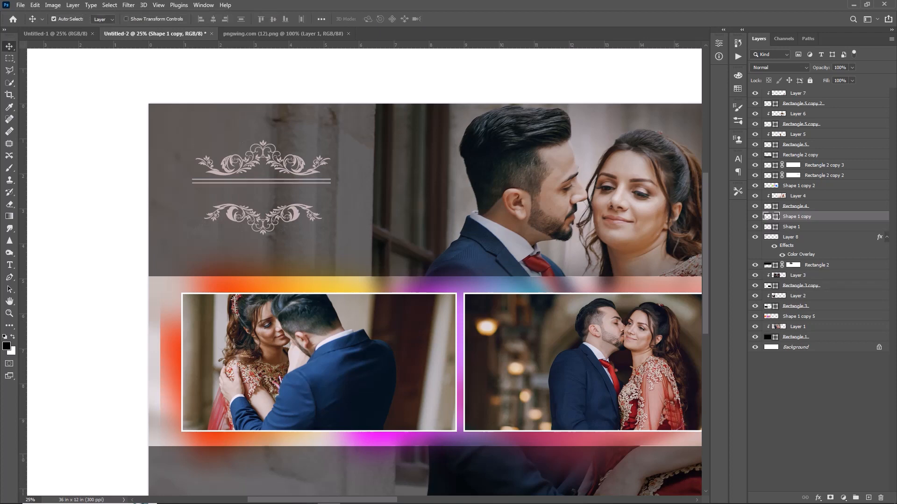
key(shift+Down)
key(shift+Down)
key(shift+Down)
key(shift+Down)
key(shift+Down)
key(shift+Down)
key(shift+Down)
key(shift+Down)
key(shift+Down)
key(shift+Down)
key(shift+Down)
key(shift+Down)
Step: Add the text WEDDING at 35 pt between the two ornaments on the left page
drag(10, 265, 55, 274)
click(55, 265)
click(203, 189)
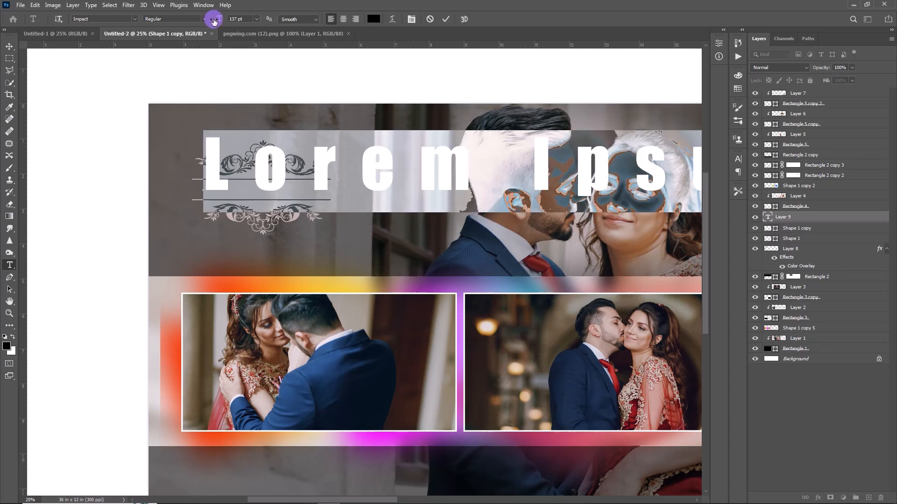
drag(215, 19, 108, 73)
text(WEDDING)
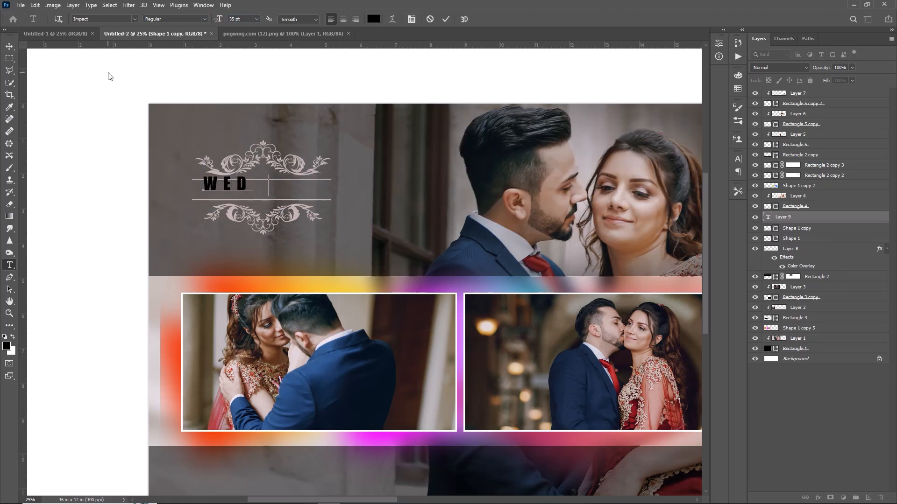
Step: Set the colour of the whole word WEDDING to c1ac7d and commit the text
key(shift+Left)
key(shift+Left)
key(shift+Left)
key(shift+Left)
key(shift+Left)
key(shift+Left)
key(shift+Left)
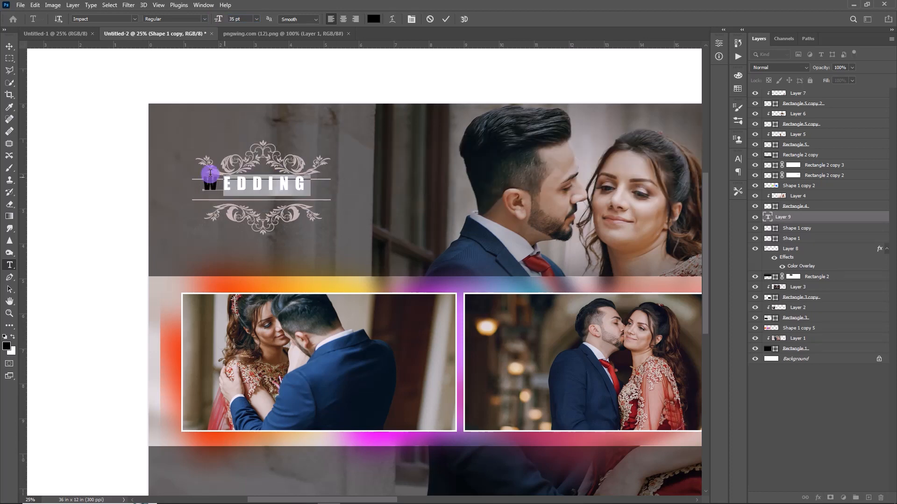
click(373, 19)
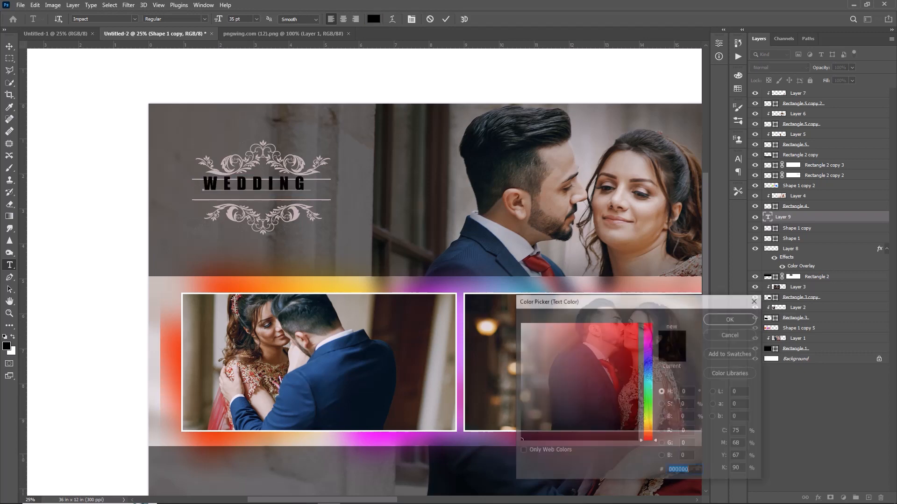
text(c1ac7d)
click(731, 321)
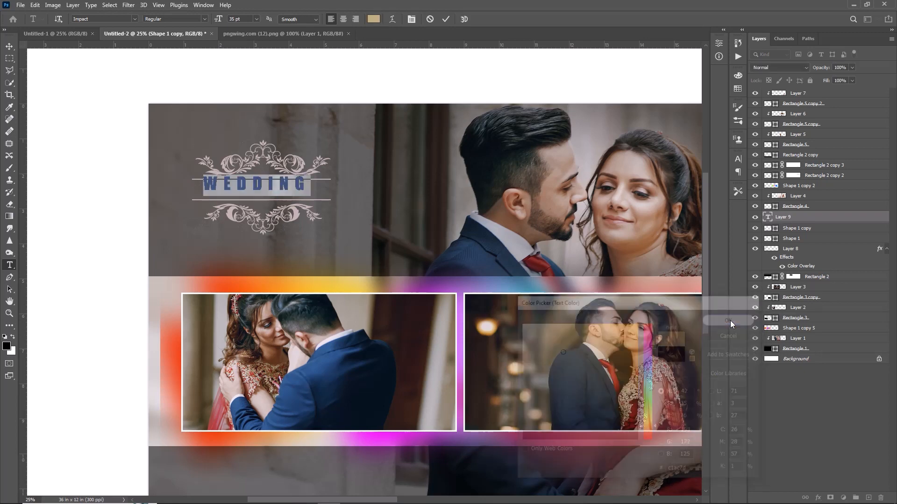
click(446, 19)
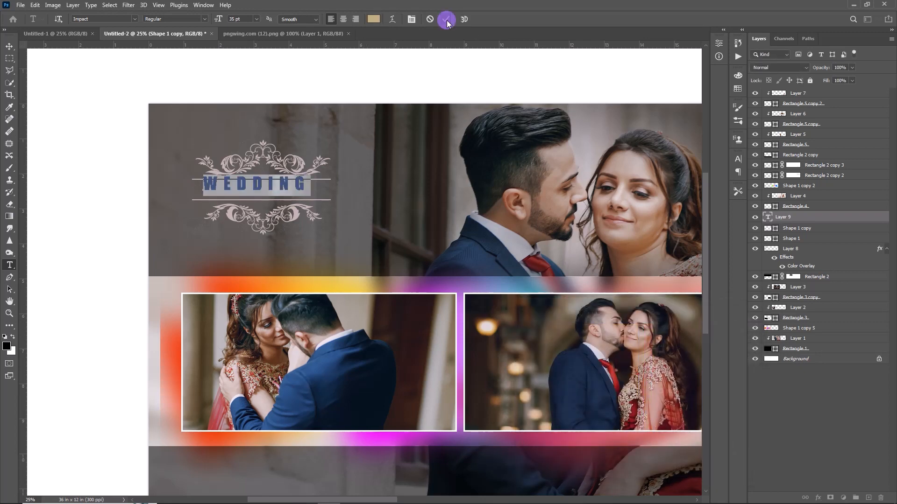
Step: Change the font of the WEDDING text to AdvisorSSK
drag(307, 189, 203, 190)
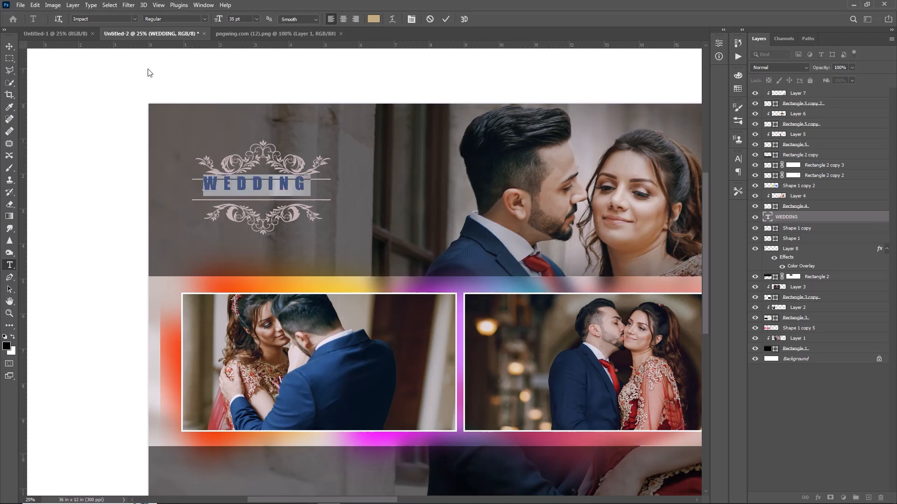
scroll(480, 299, left, 4)
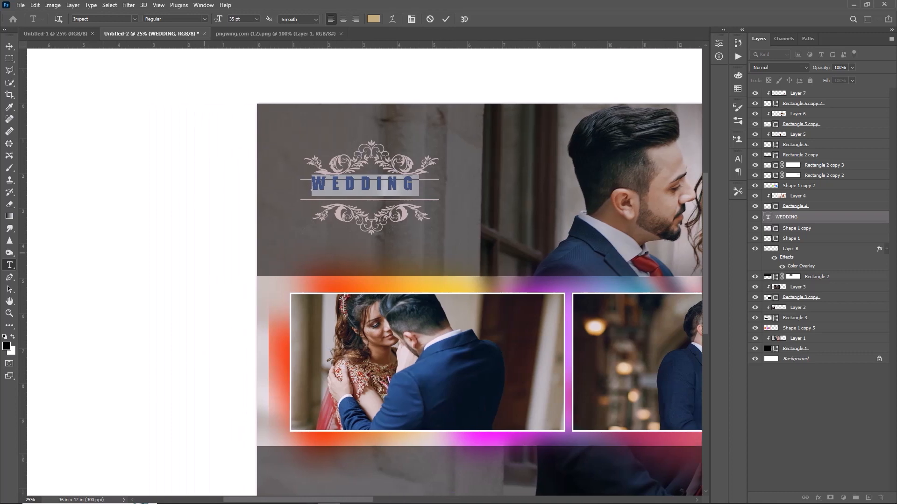
click(134, 18)
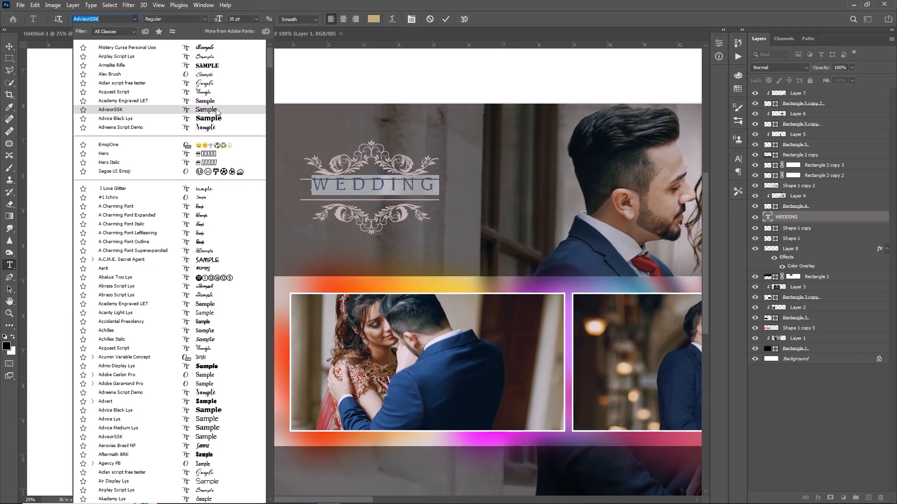
click(214, 110)
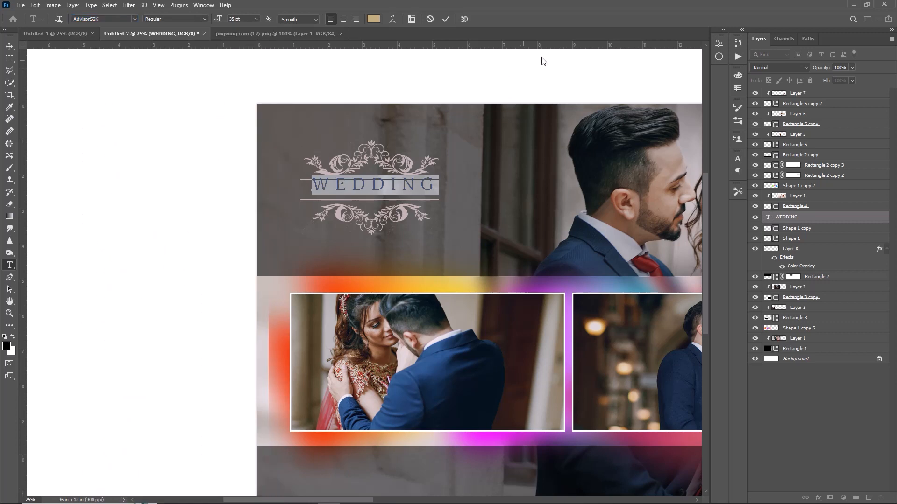
click(443, 19)
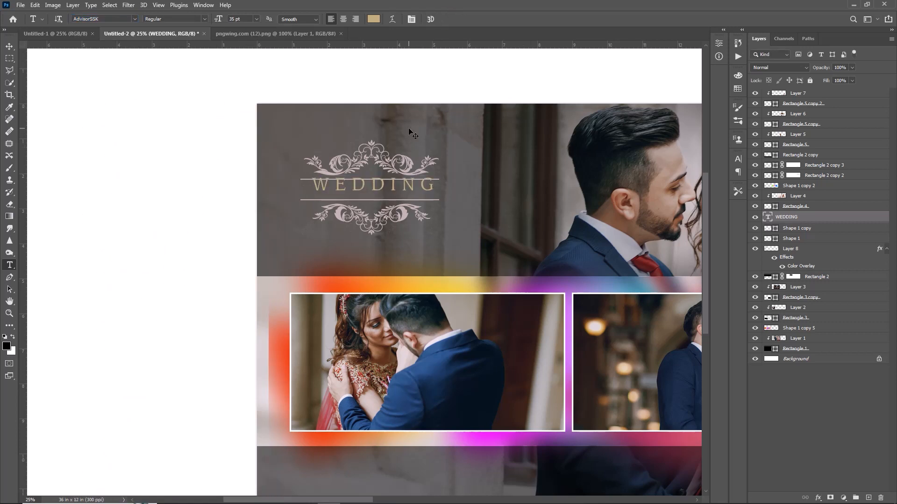
Step: Move the WEDDING text down slightly so it sits centred between the two horizontal lines
key(v)
key(shift+Down)
key(shift+Down)
key(shift+Down)
key(shift+Down)
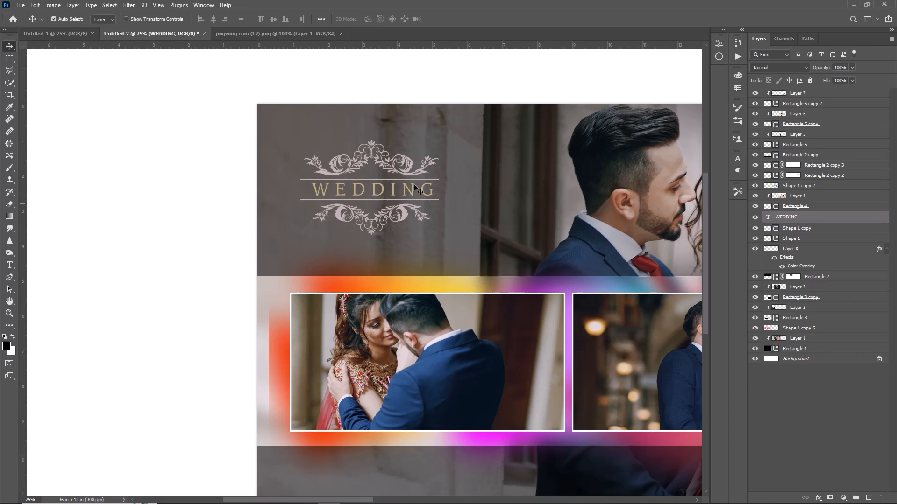
Step: Add a black outside stroke of 3 px to the WEDDING text
key(alt+l)
key(y)
key(d)
click(328, 347)
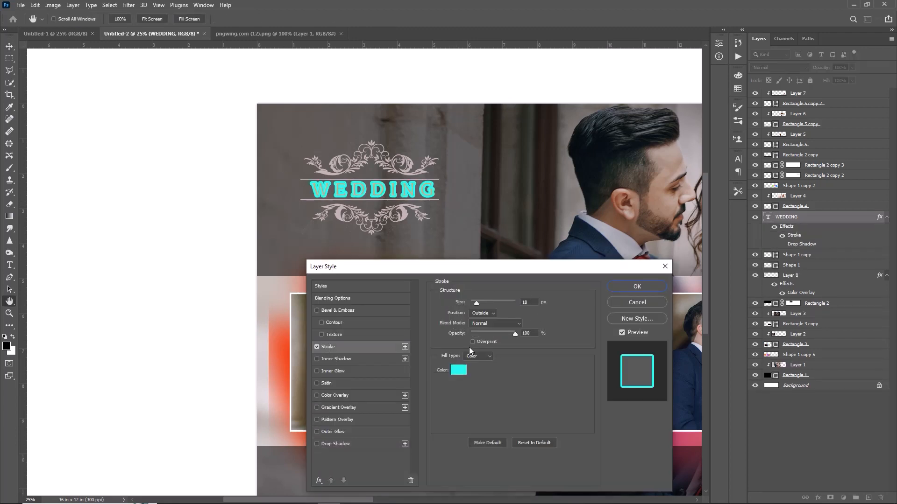
click(460, 370)
mouse_move(528, 358)
mouse_down()
mouse_move(536, 411)
mouse_move(508, 470)
mouse_up()
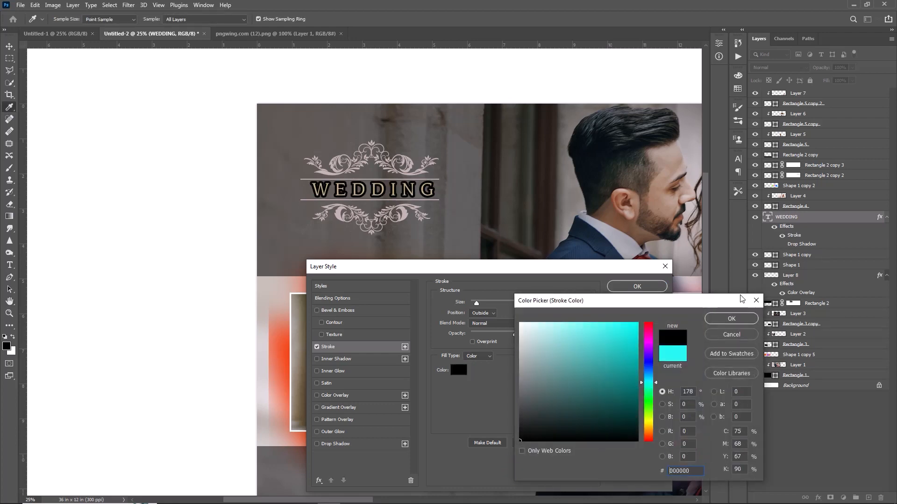
click(720, 322)
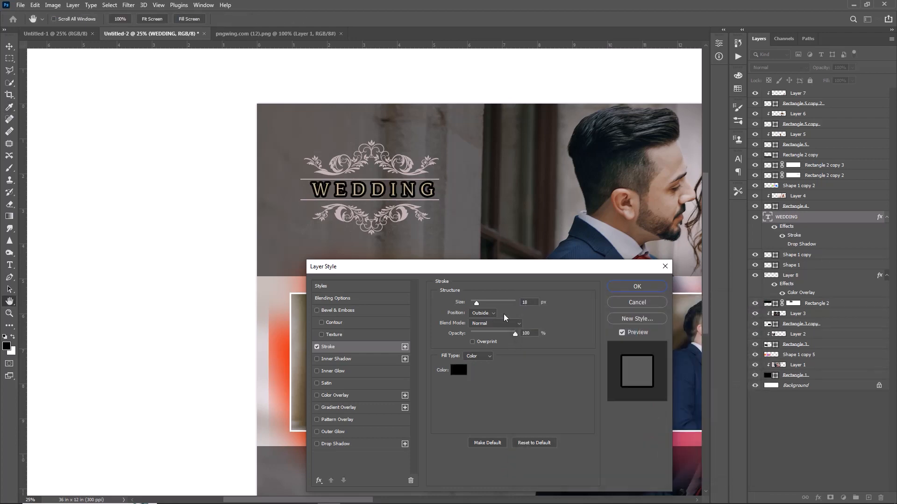
drag(476, 305, 471, 304)
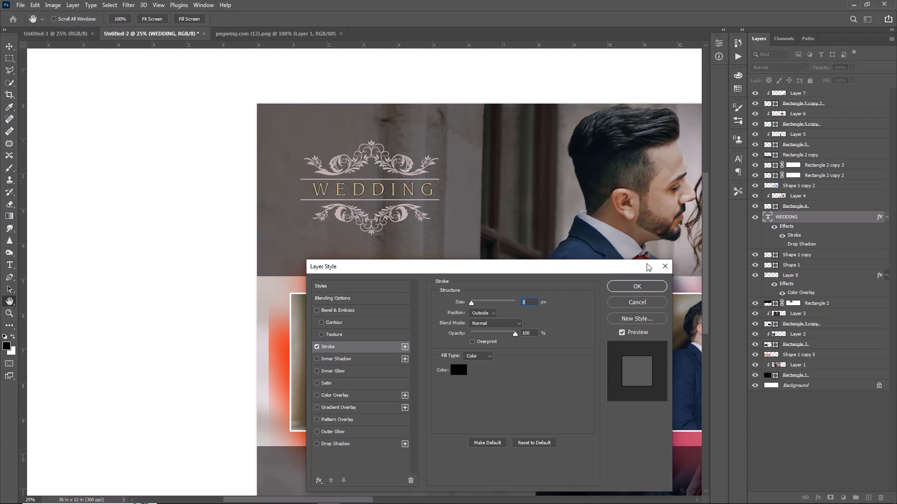
click(653, 288)
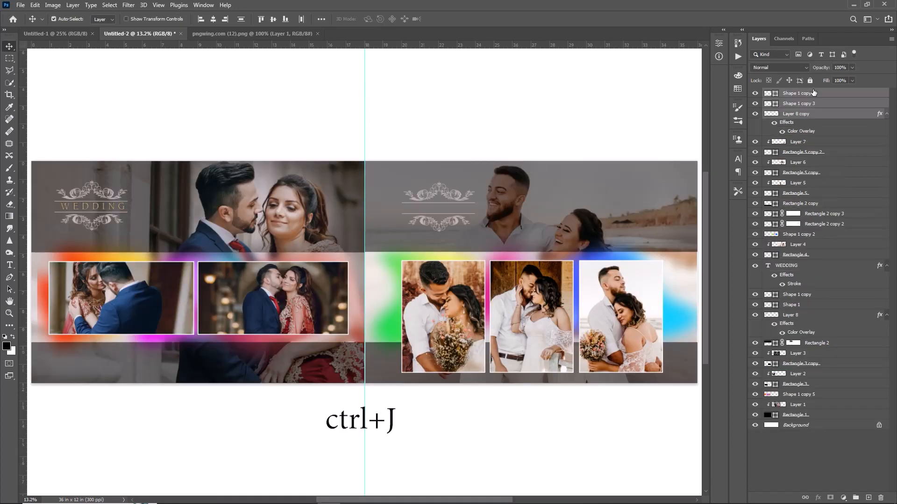
Step: Move the copied ornament and its two lines towards the centre fold on the right page
key(shift+Left)
key(shift+Left)
key(shift+Left)
key(shift+Left)
key(shift+Left)
key(shift+Left)
key(shift+Left)
key(shift+Left)
key(shift+Left)
key(shift+Left)
key(shift+Left)
key(shift+Left)
key(shift+Left)
key(shift+Left)
key(shift+Left)
key(shift+Left)
key(shift+Left)
key(shift+Left)
key(shift+Left)
key(shift+Left)
Step: Scale the copied ornament down slightly and line up its top edge with the WEDDING ornament using a temporary horizontal guide
key(ctrl+t)
drag(458, 232, 448, 225)
click(462, 19)
drag(255, 46, 250, 181)
key(shift+Up)
key(shift+Right)
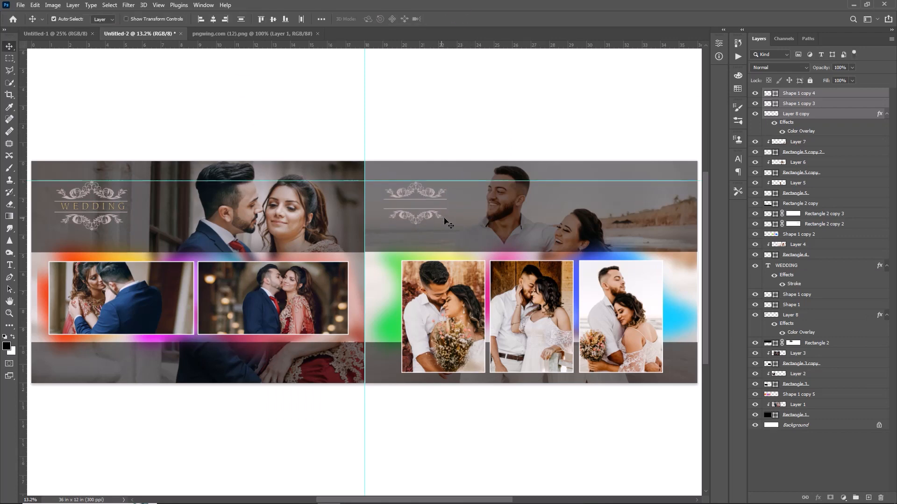
drag(335, 180, 338, 45)
Step: Duplicate the WEDDING text, place the copy between the right page's ornaments and bring its layer to the top
click(114, 208)
key(ctrl+j)
key(ctrl+t)
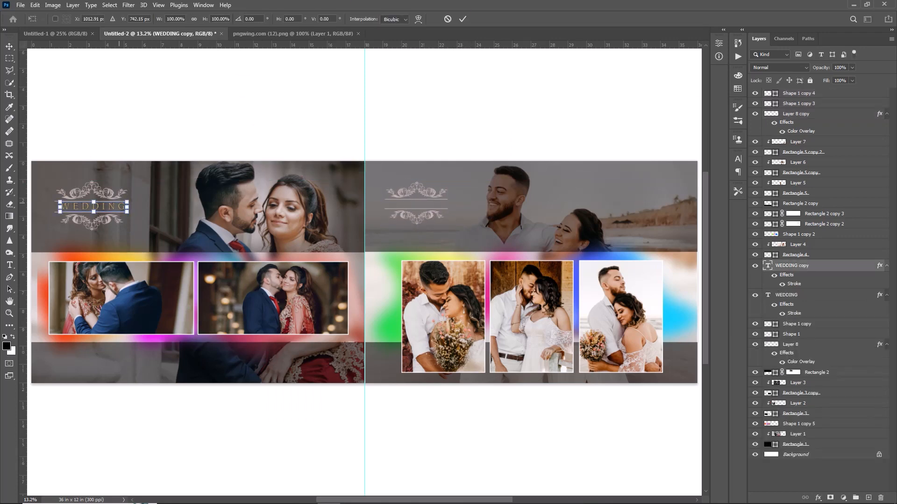
drag(115, 208, 432, 206)
key(Return)
drag(792, 265, 788, 90)
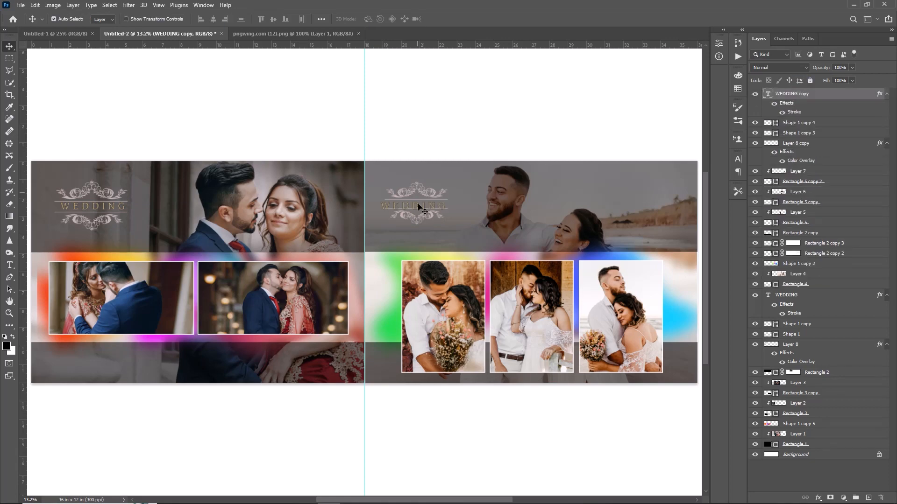
click(440, 233)
key(ctrl+t)
key(Escape)
Step: Enlarge the right page's ornament and lines slightly, and nudge them up and left around the copied text
click(798, 123)
shift+click(797, 143)
key(ctrl+t)
drag(448, 225, 456, 232)
key(Return)
key(shift+Up)
key(shift+Up)
key(shift+Up)
key(shift+Left)
key(shift+Left)
key(shift+Left)
Step: Nudge the copied title on the right page to the right and replace its text with CEREMONY
scroll(443, 235, up, 3)
drag(359, 195, 327, 201)
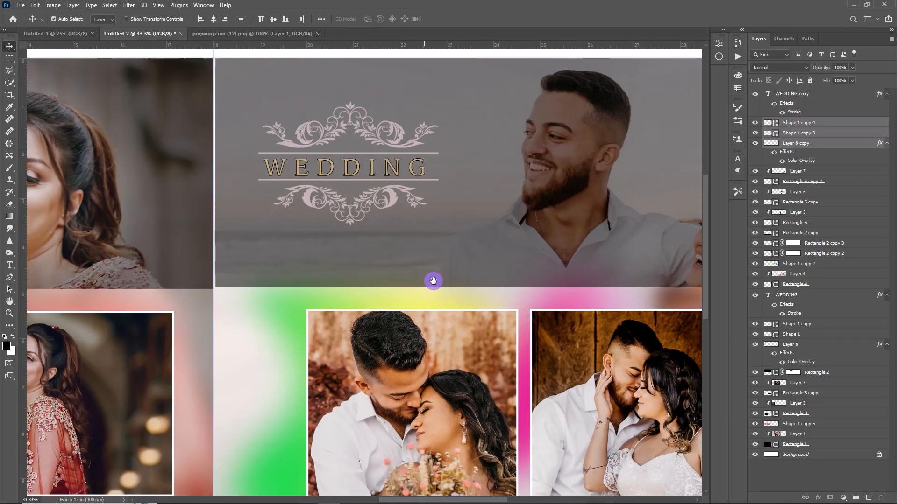
click(426, 174)
key(shift+Right)
key(shift+Right)
key(t)
double_click(426, 174)
text(CEREMONY)
key(ctrl+Return)
Step: Move the CEREMONY text left to centre it between the lines and scale it down slightly to fit their width
key(v)
key(shift+Left)
key(shift+Left)
key(shift+Left)
key(shift+Left)
key(shift+Left)
key(shift+Left)
key(shift+Left)
key(shift+Left)
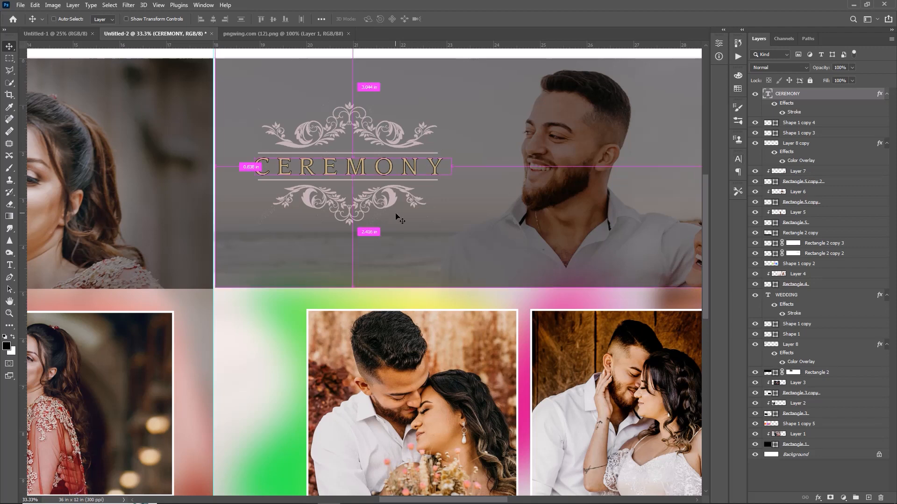
key(ctrl+0)
key(ctrl+t)
drag(455, 209, 453, 209)
key(Return)
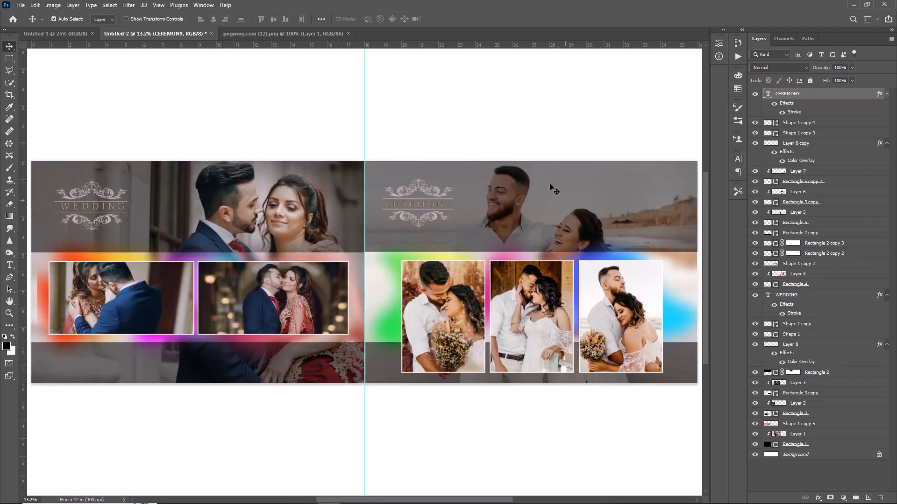
Step: Give the CEREMONY text a colour overlay of f2f0b8 and turn off its stroke
double_click(789, 102)
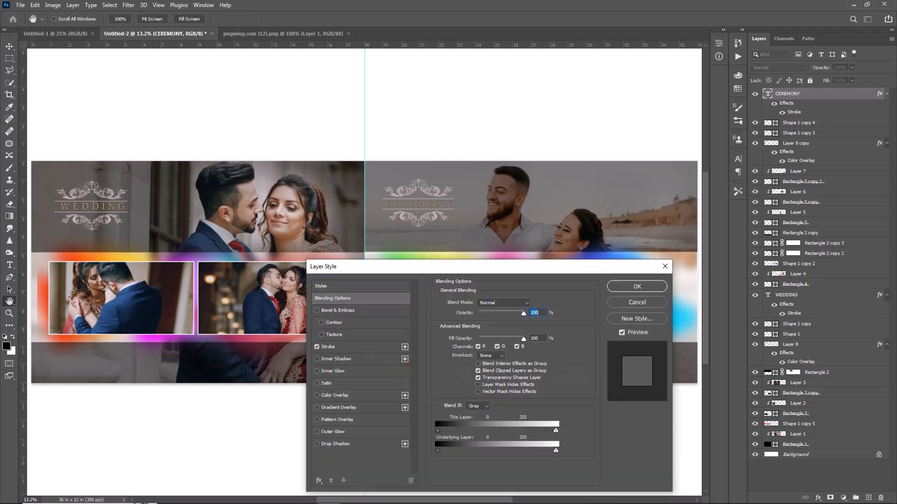
click(335, 395)
click(521, 305)
click(596, 253)
click(445, 256)
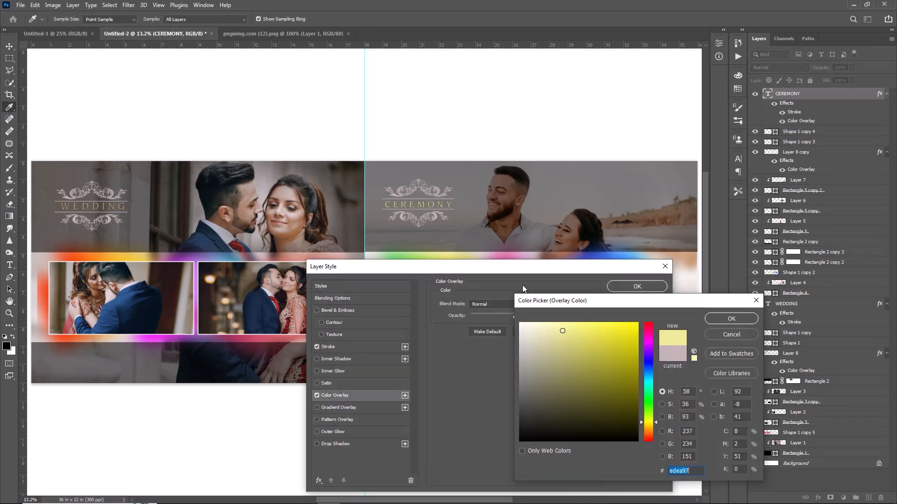
click(548, 329)
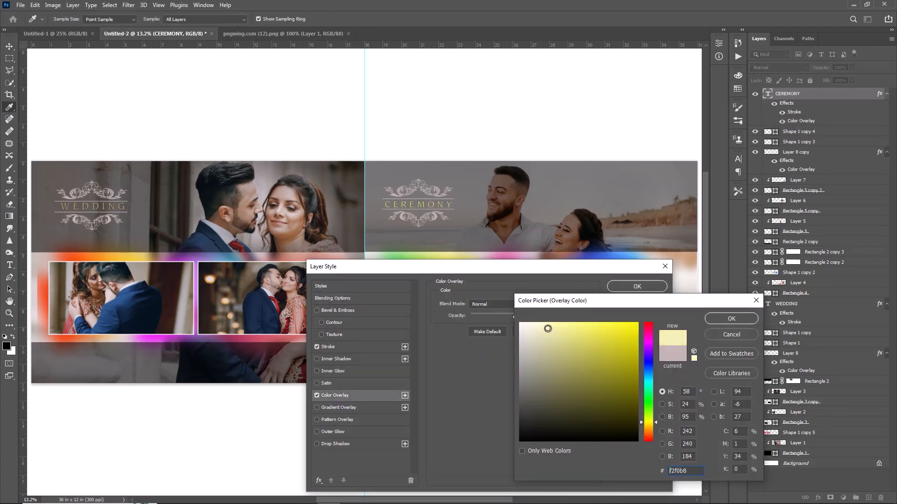
click(731, 319)
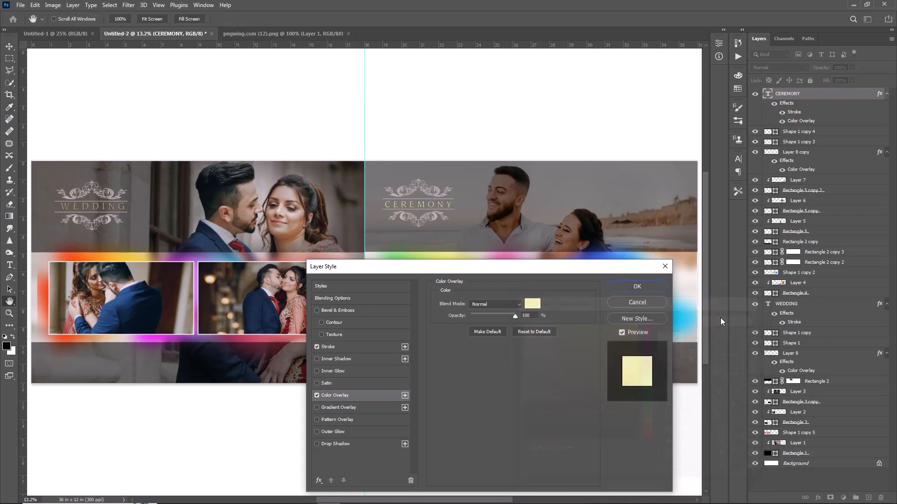
click(317, 348)
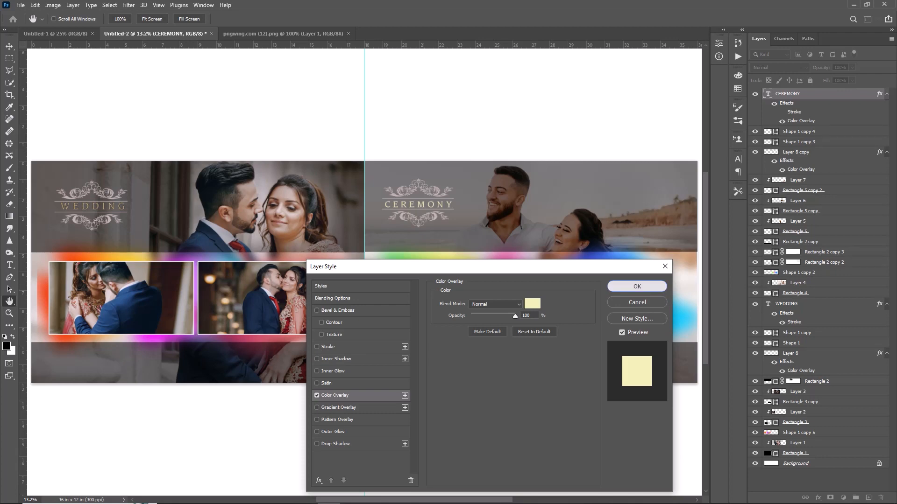
click(637, 287)
Step: Turn off the stroke of the WEDDING text and add a colour overlay sampled from the CEREMONY text
double_click(812, 304)
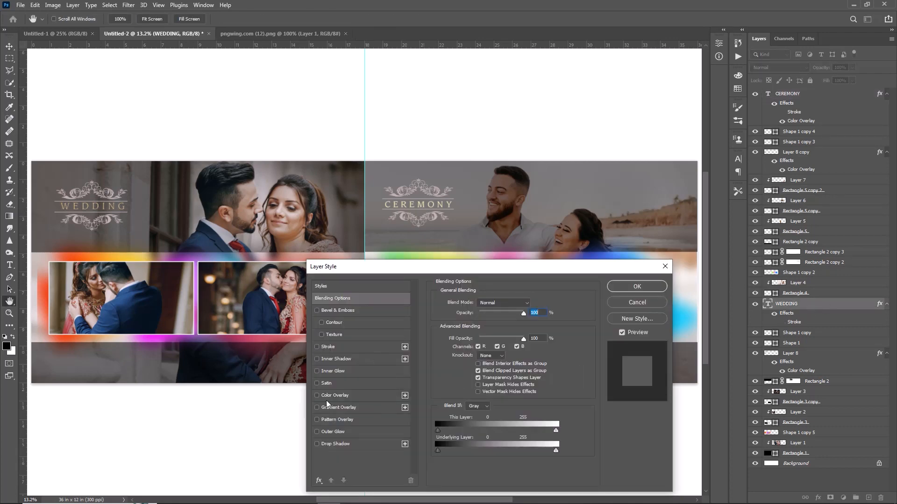
click(334, 395)
click(532, 304)
click(554, 302)
click(533, 304)
click(416, 207)
click(730, 319)
click(637, 287)
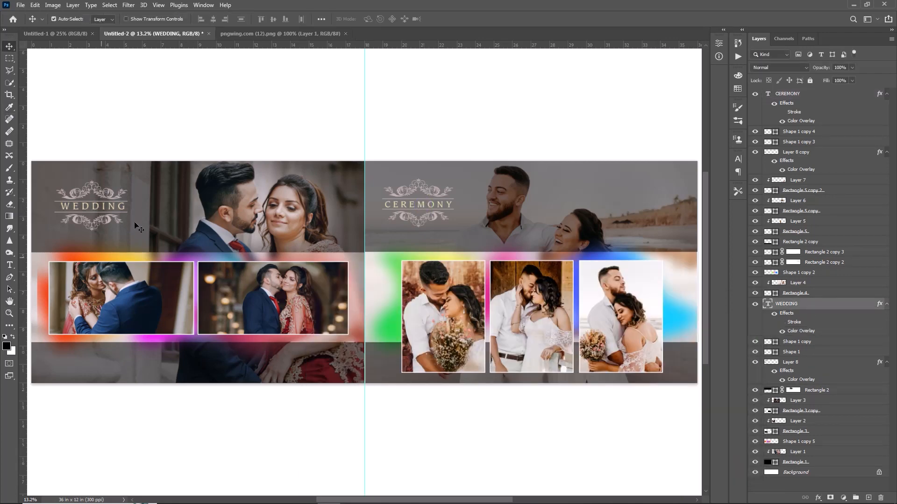
Step: Scale the CEREMONY and WEDDING texts down slightly so both fit inside their ornament lines
click(423, 205)
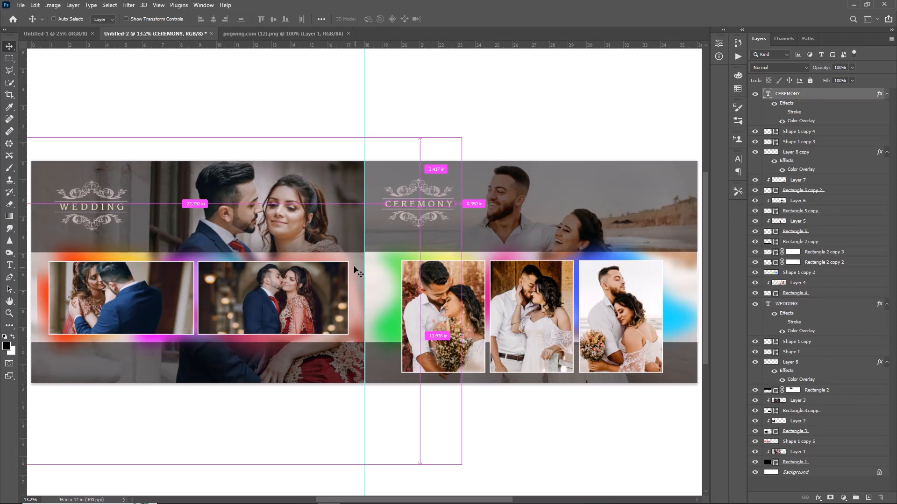
key(ctrl+t)
drag(455, 212, 449, 210)
click(462, 19)
click(93, 209)
key(ctrl+t)
drag(127, 208, 119, 209)
click(463, 19)
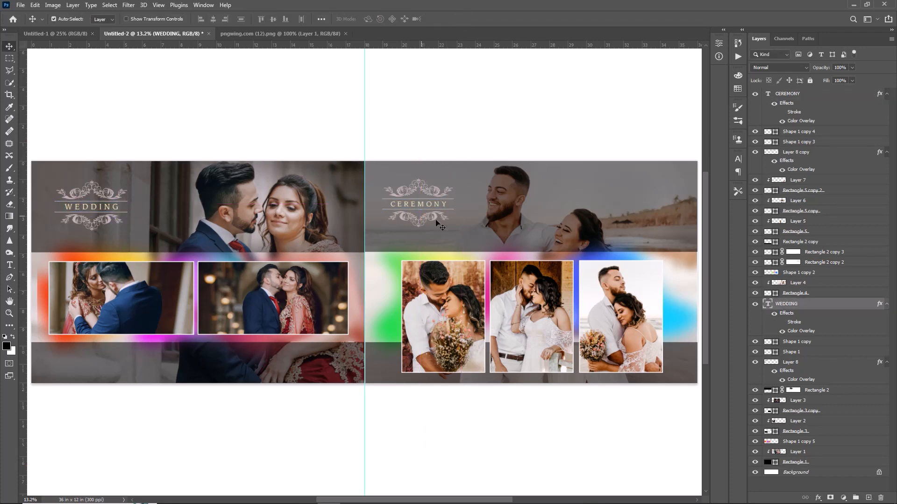
Step: Remove the vertical guide at the centre fold of the spread
click(364, 424)
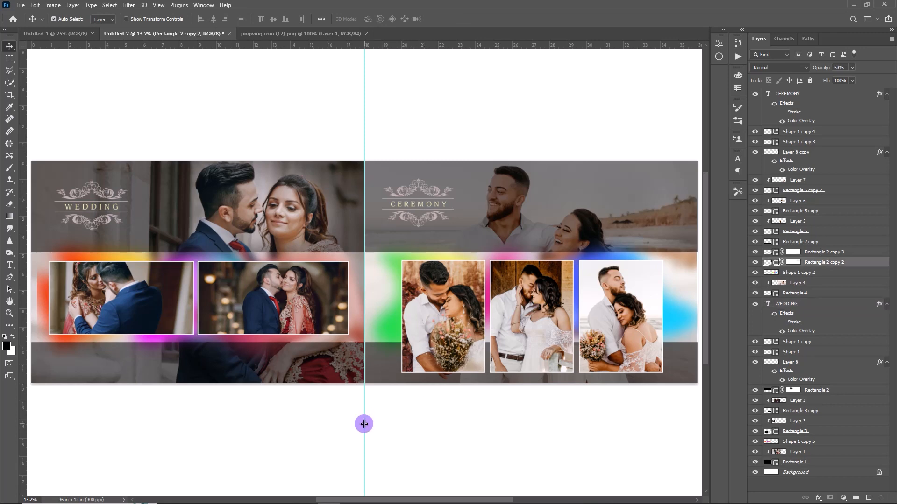
drag(364, 424, 2, 345)
Step: Examine both pages of the spread up close, and review the whole layout with no layer selected
drag(387, 500, 196, 489)
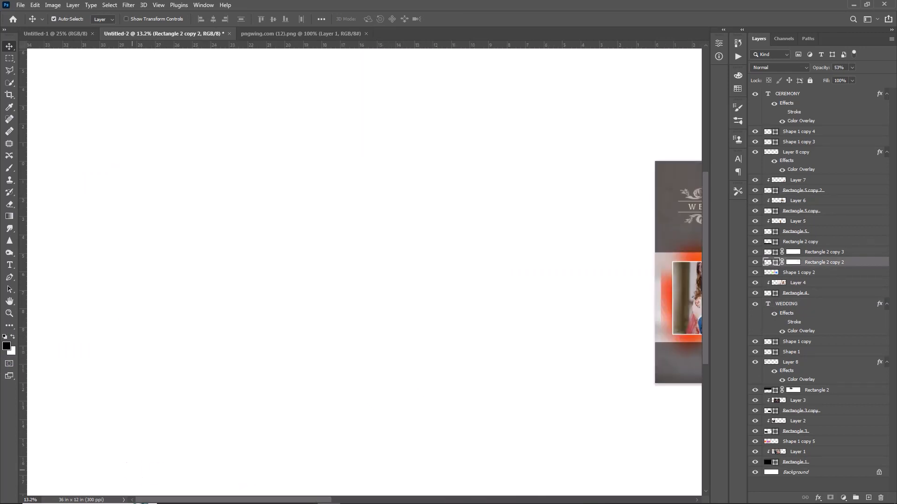
key(ctrl+plus)
key(ctrl+plus)
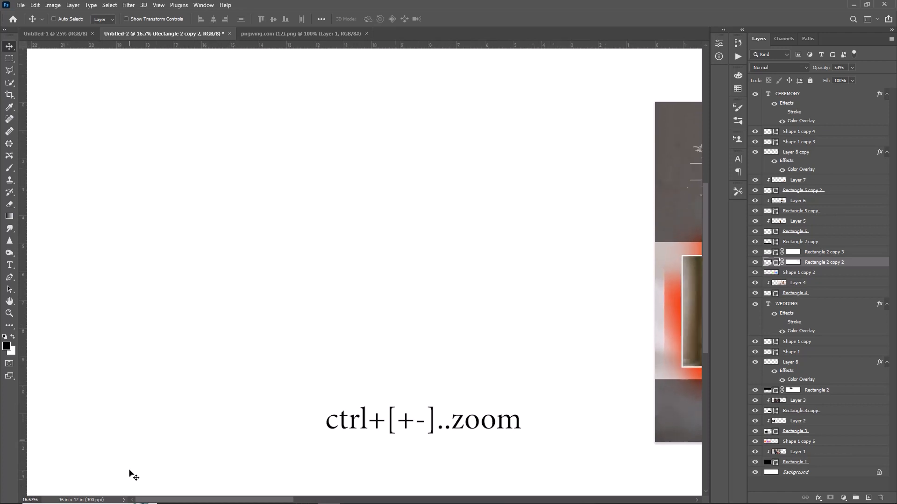
drag(206, 500, 342, 500)
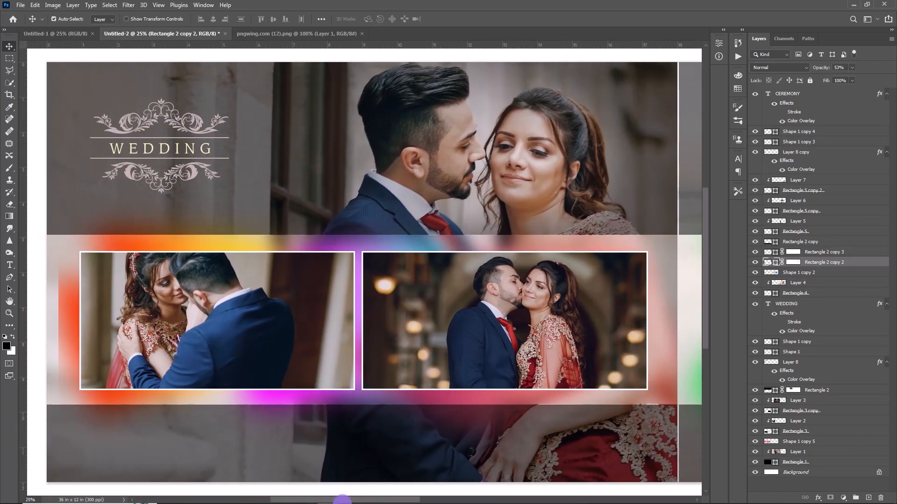
mouse_move(344, 503)
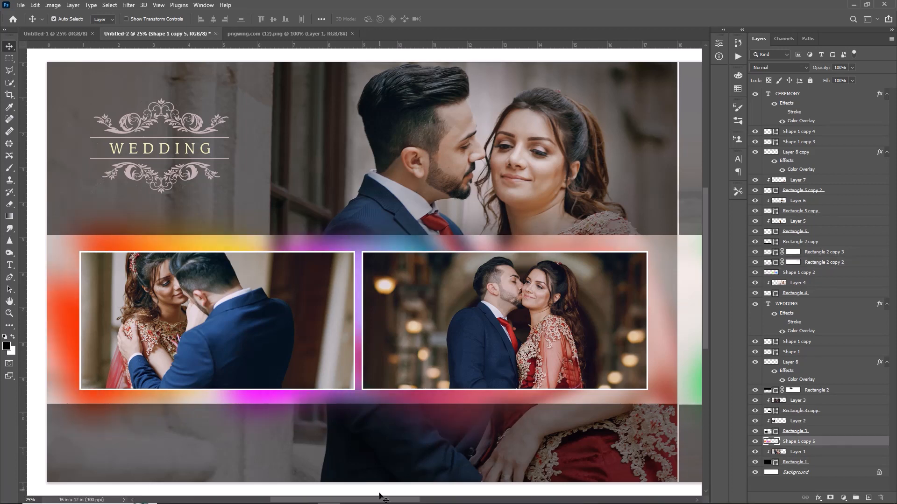
drag(380, 499, 533, 499)
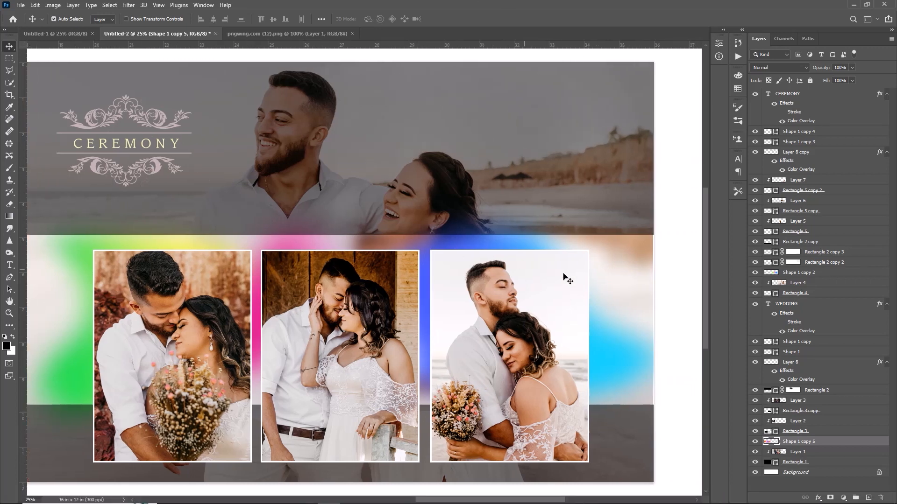
click(644, 312)
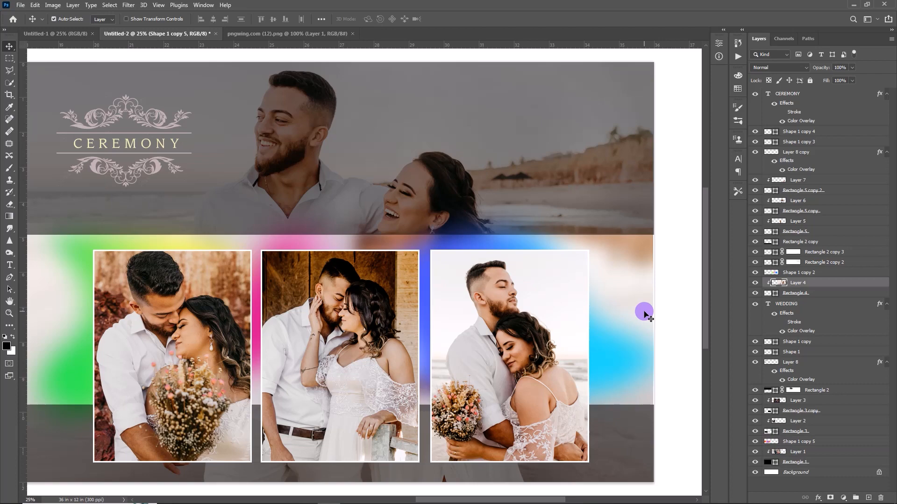
drag(469, 499, 346, 486)
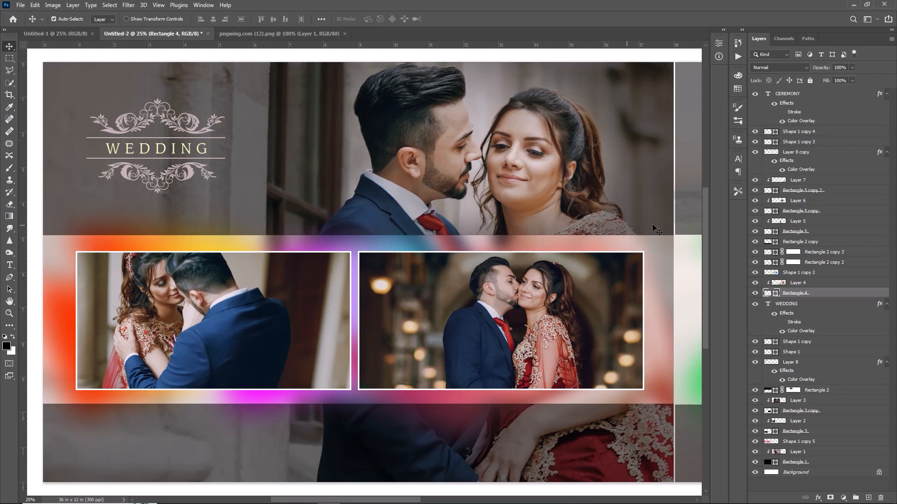
key(ctrl)
key(ctrl+0)
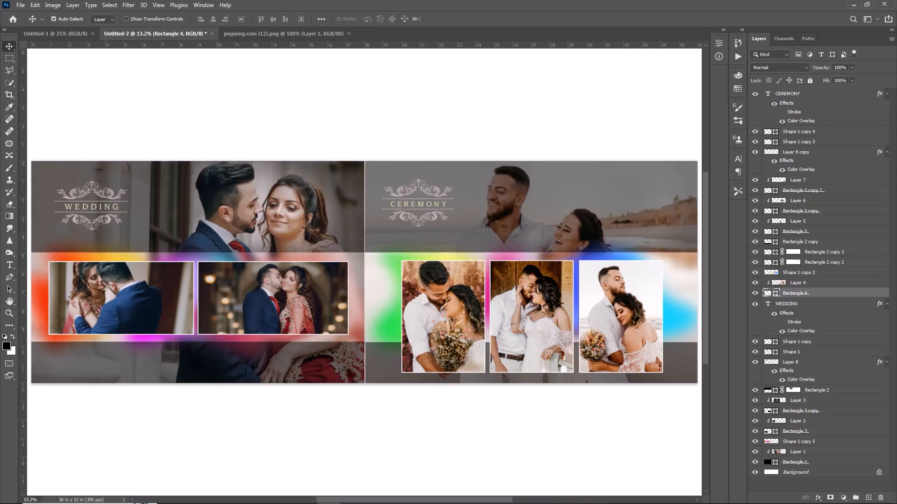
click(470, 464)
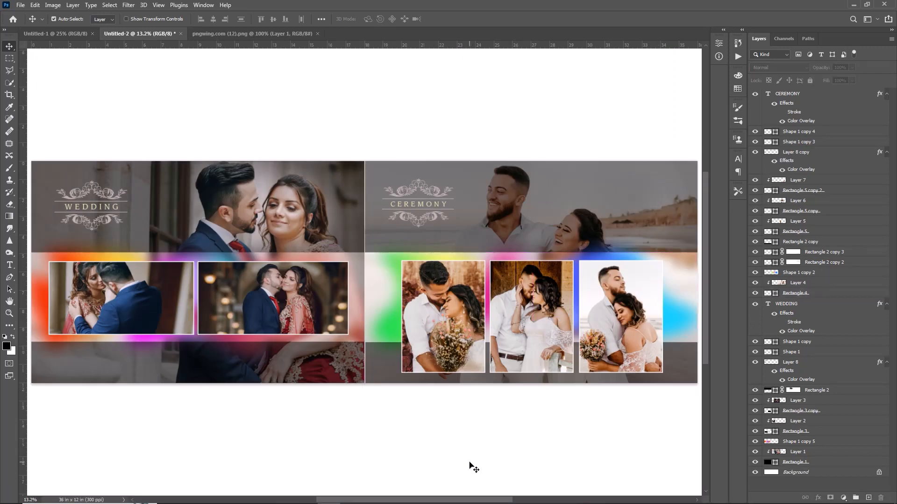